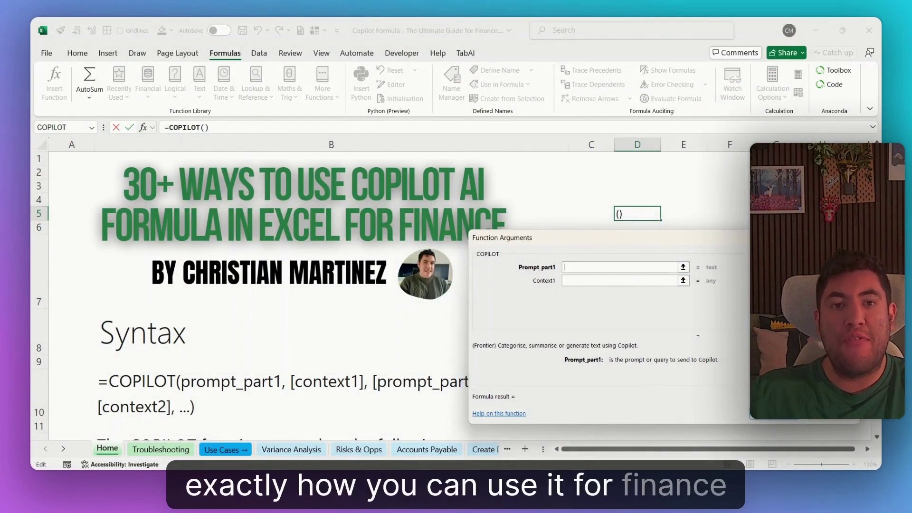
Cancel the unfinished =COPILOT() entry in D5 and close its Function Arguments helper.
key("Escape")
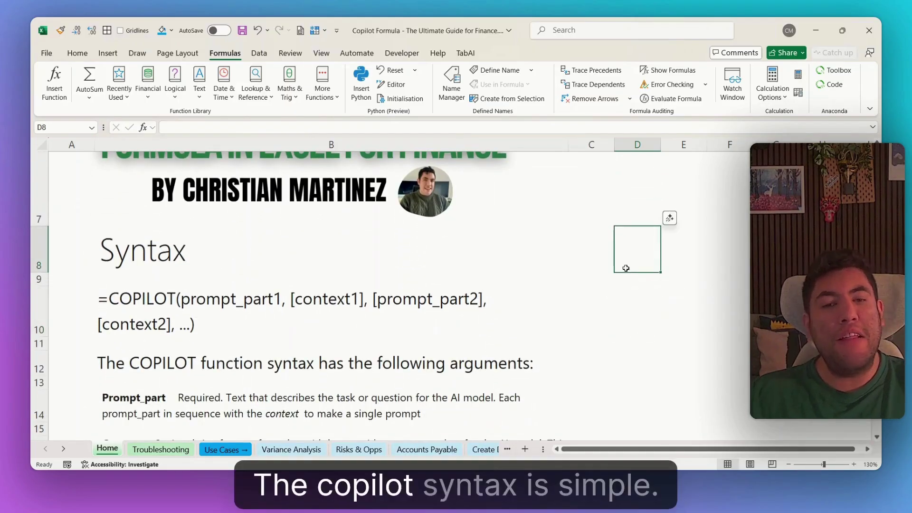
Enter =COPILOT("Generate a dataset for sales and transactions") in D8.
type("=")
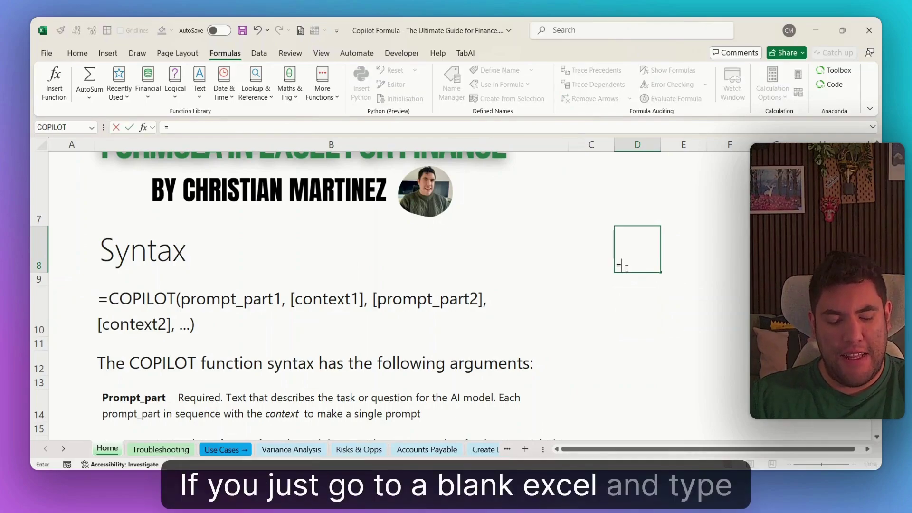
type("COPILOT")
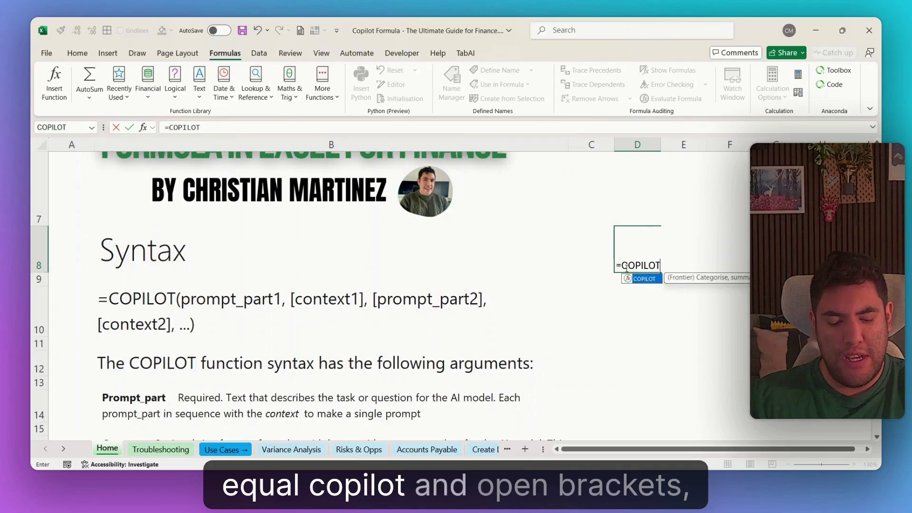
type("(")
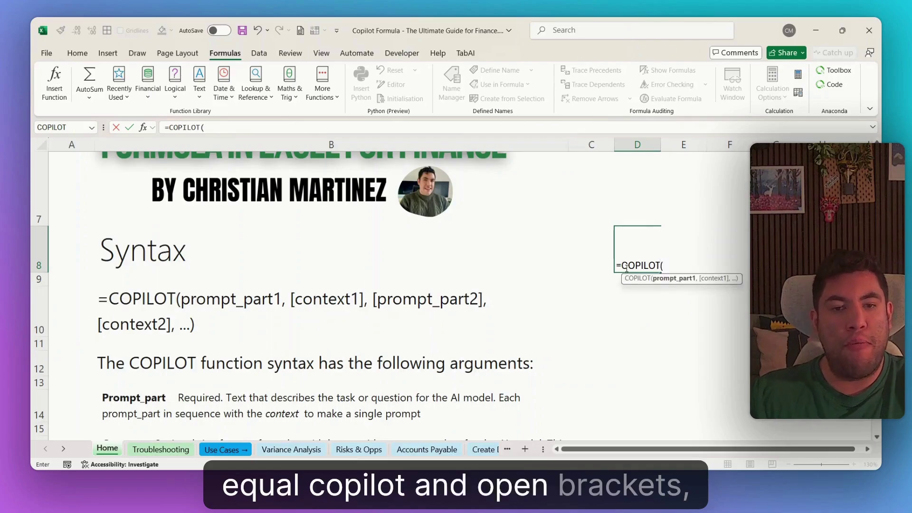
left_click(243, 128)
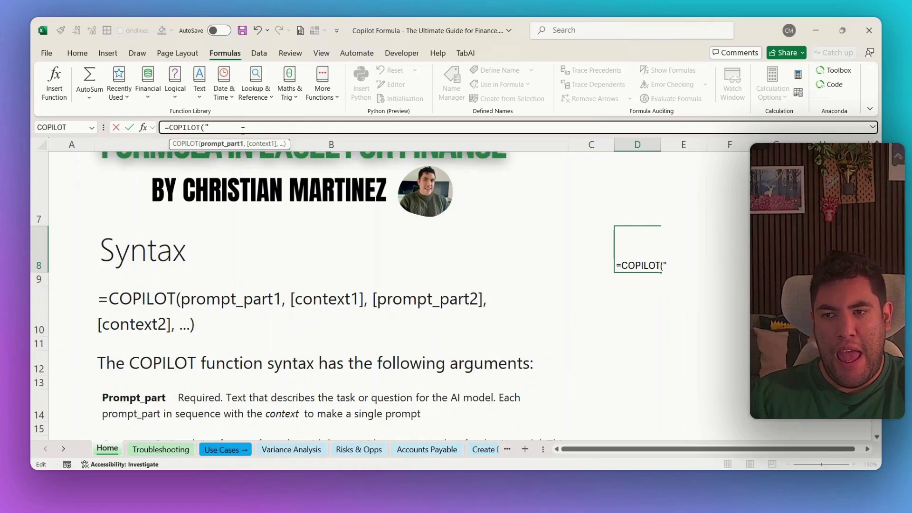
type("\"gENERAT")
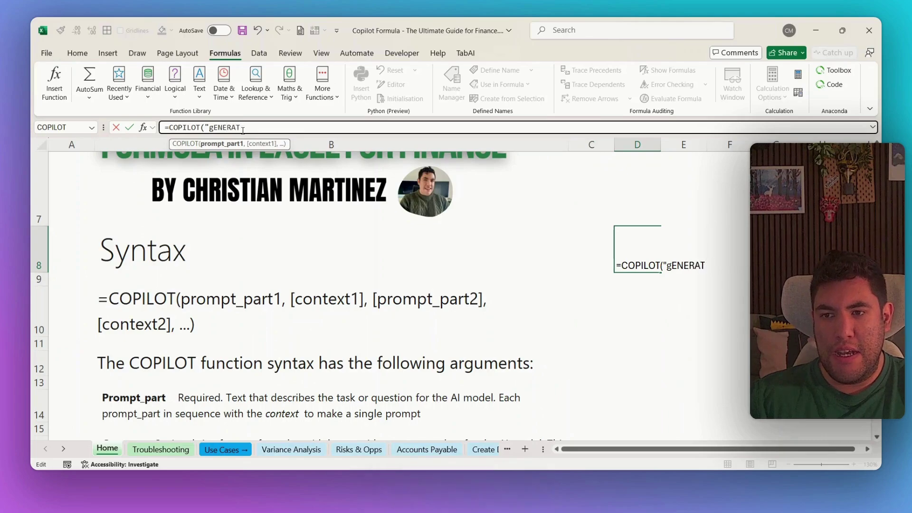
key("BackSpace")
key("BackSpace")
key("BackSpace")
key("BackSpace")
key("BackSpace")
key("BackSpace")
key("BackSpace")
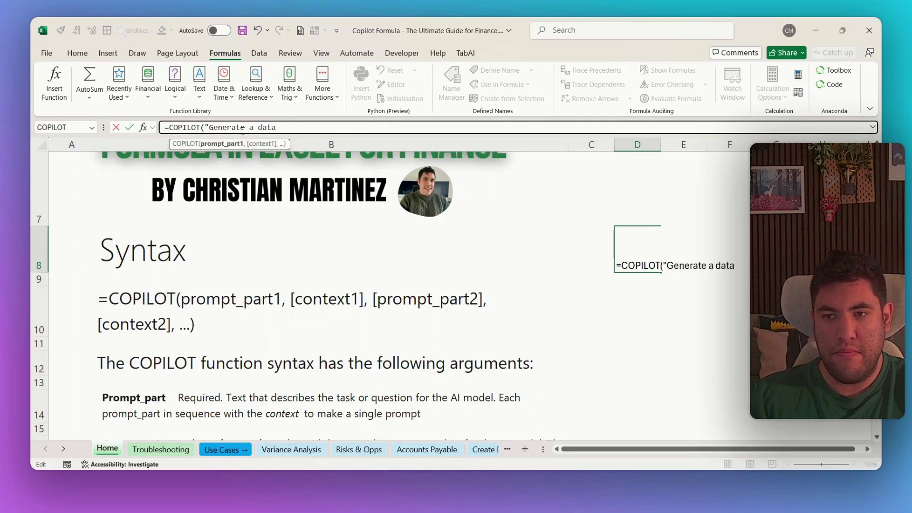
type("Generate a dataset for sales and")
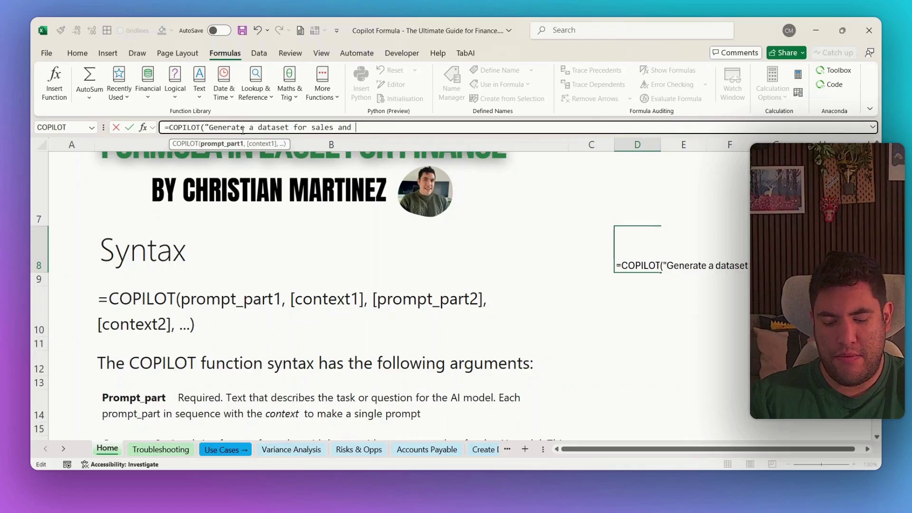
type(" transa")
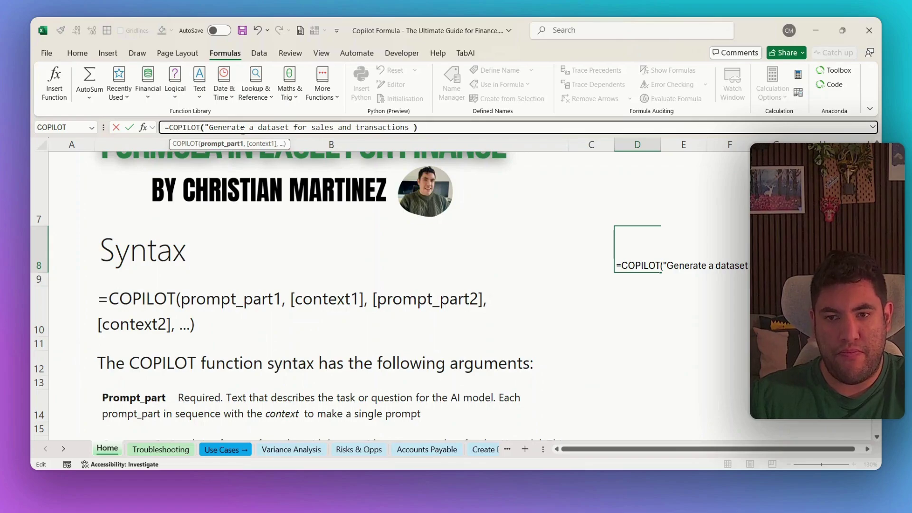
type("ctions\"")
key("Return")
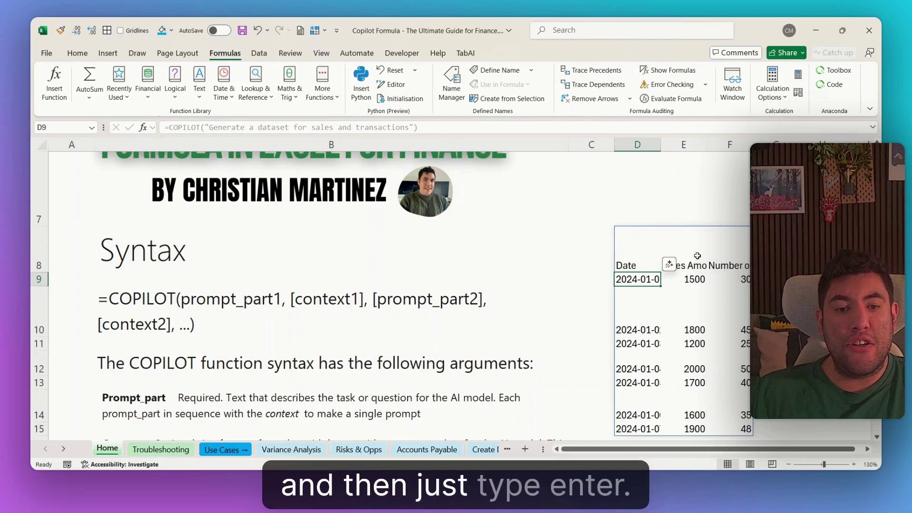
Review the generated Date, Sales Amount and Number of Transactions table, then go to Variance Analysis.
scroll(390, 294, "down", 1)
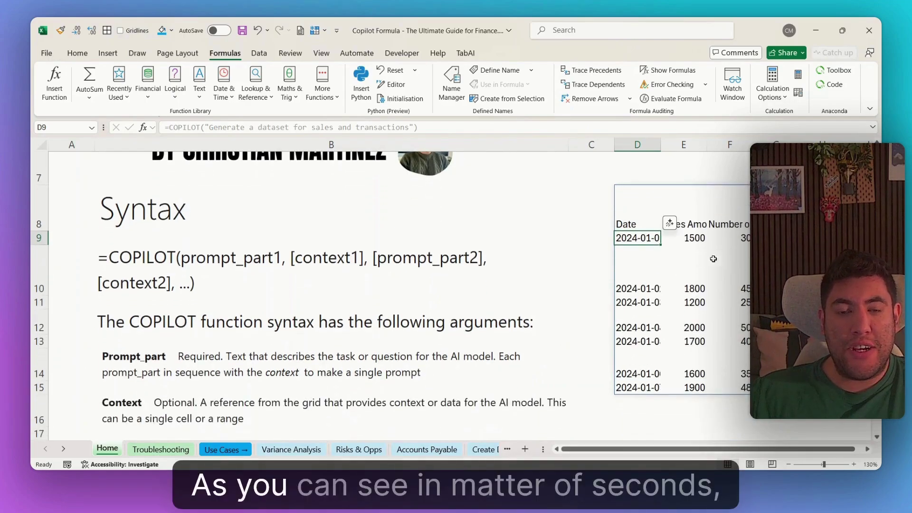
left_click(821, 288)
left_click(622, 221)
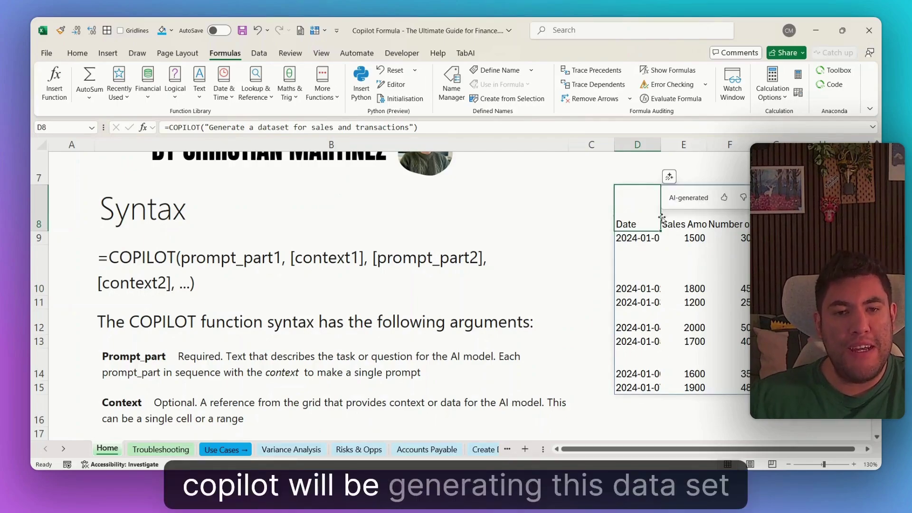
left_click(868, 288)
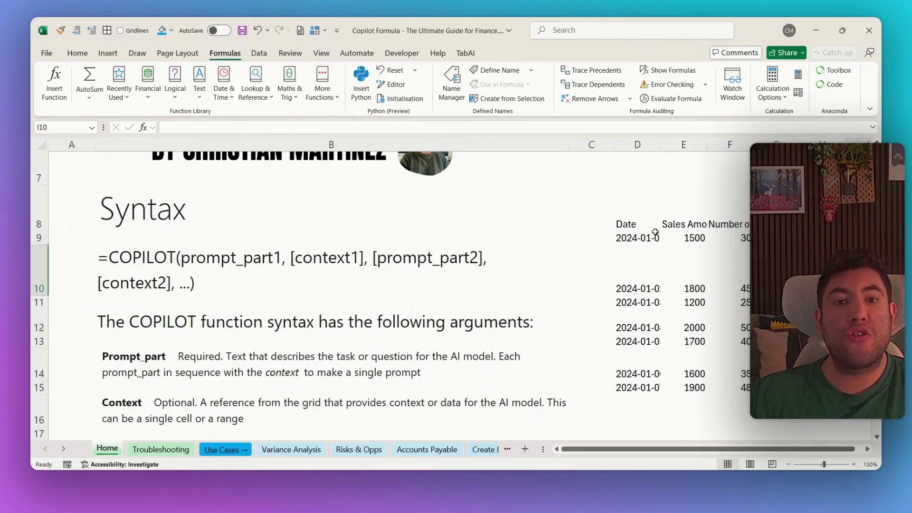
scroll(675, 241, "down", 1, "ctrl")
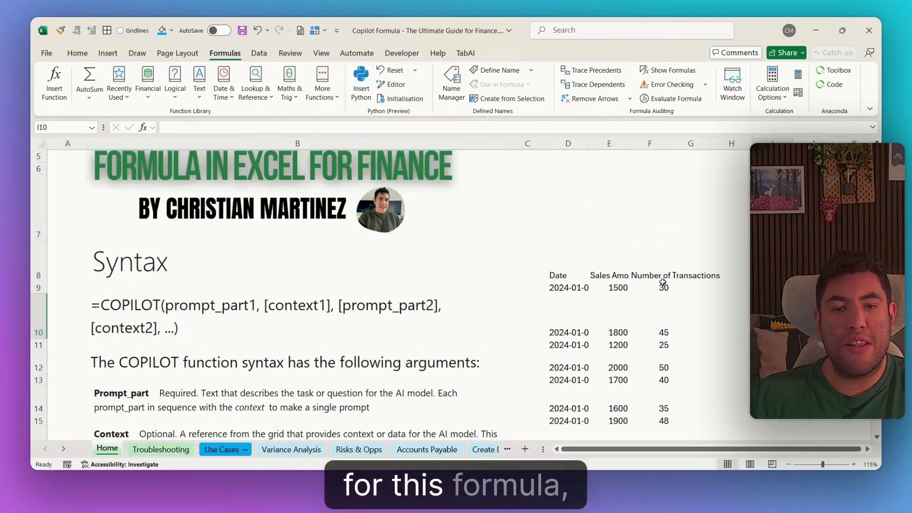
scroll(674, 261, "down", 1)
left_click(564, 252)
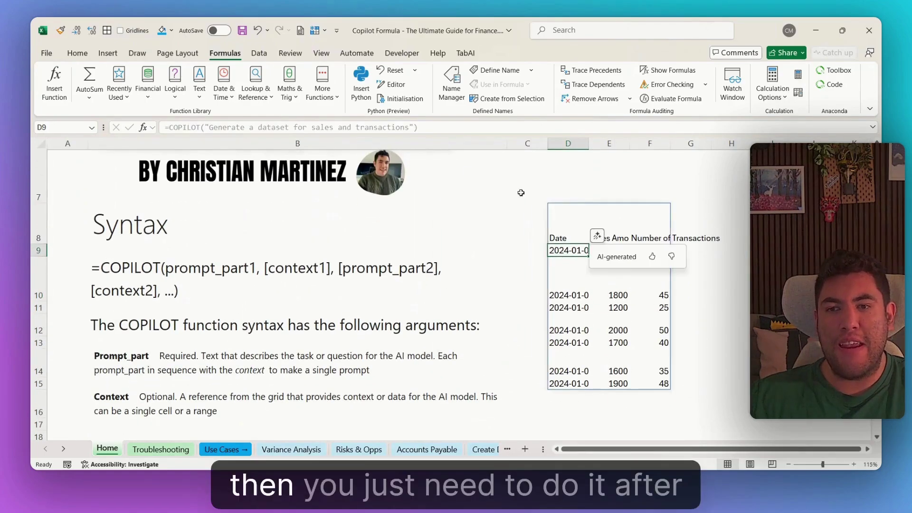
key("Delete")
left_click(450, 129)
key("Escape")
key("ctrl+z")
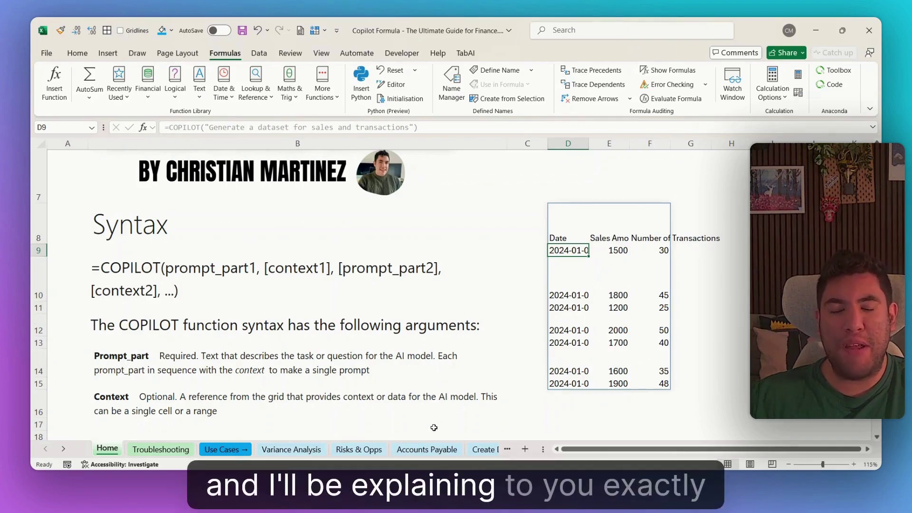
left_click(297, 451)
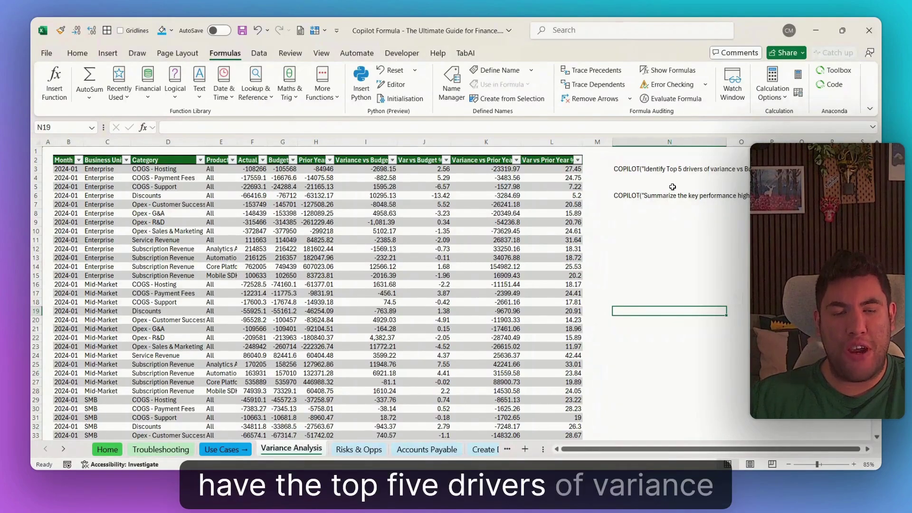
Add an equals sign before the N3 prompt for the top 5 Enterprise January variance drivers.
left_click(629, 170)
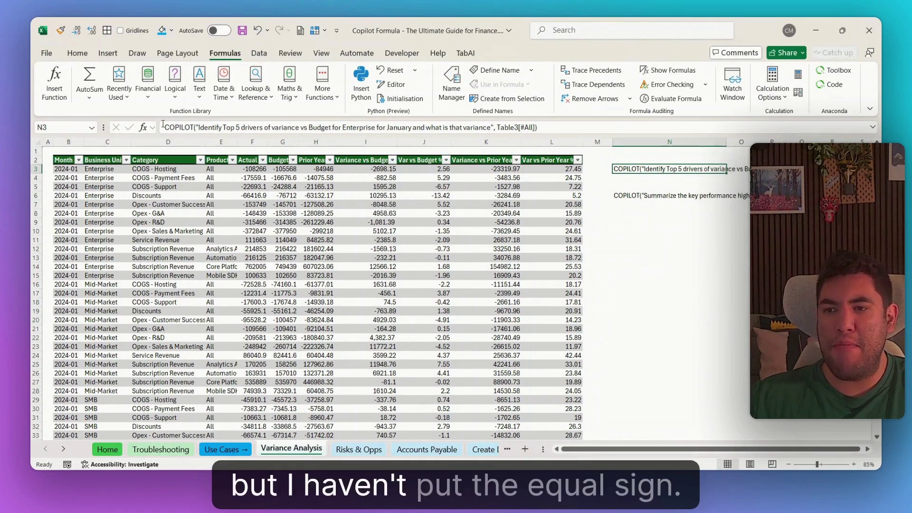
double_click(660, 176)
left_click(301, 127)
type("=")
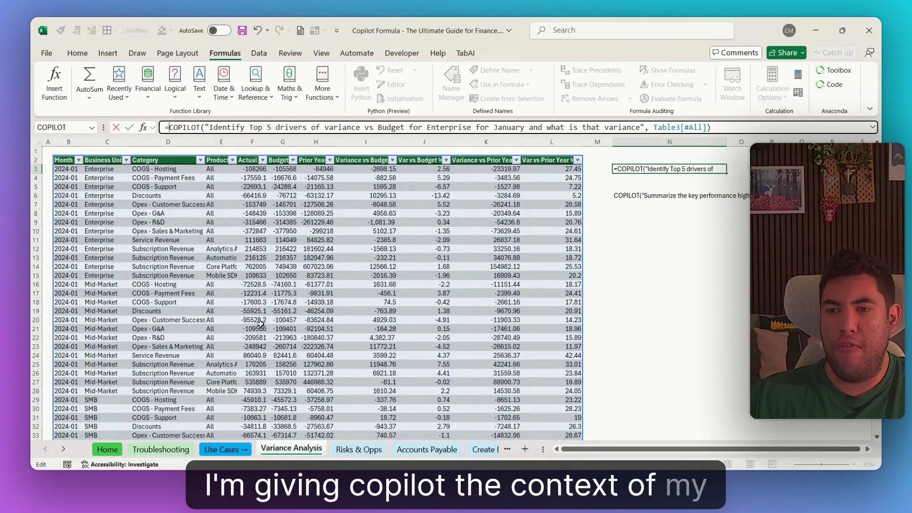
left_click(738, 126)
Enter the N3 formula and move the blocking summary prompt from N6 up to N1.
key("Return")
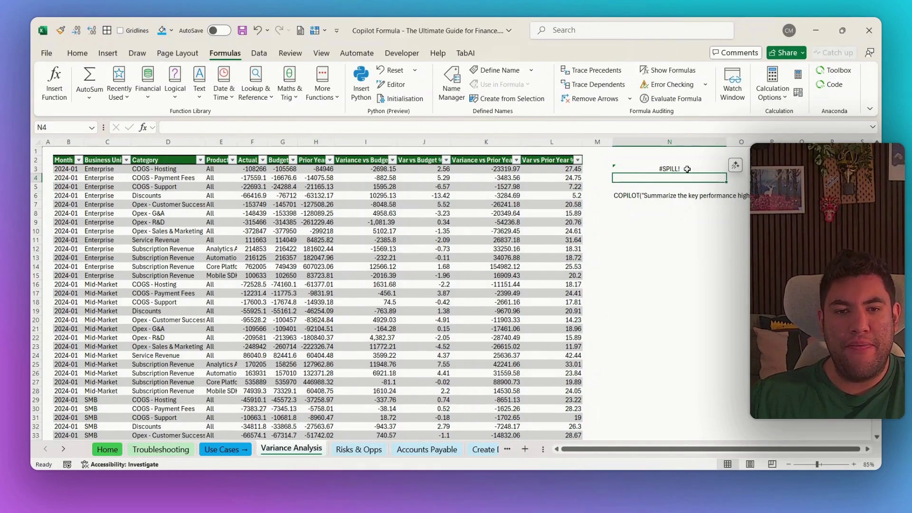
left_click(668, 192)
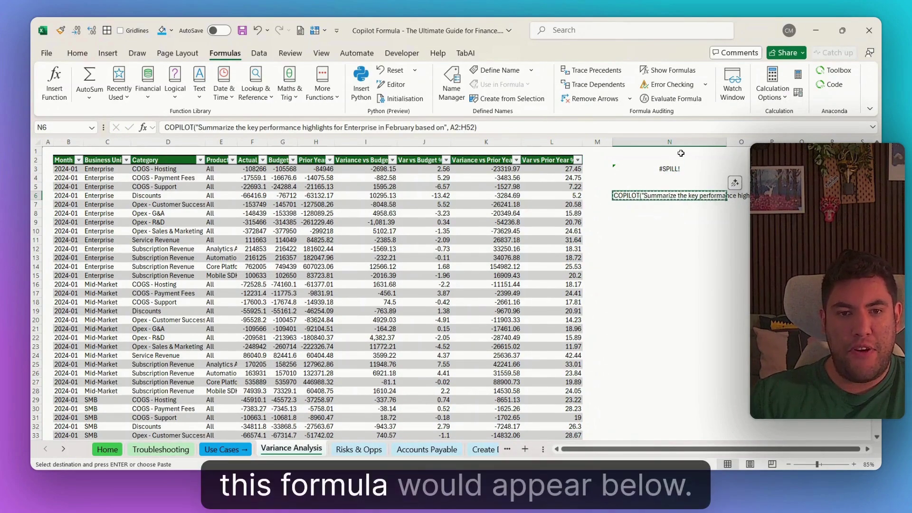
left_click_drag(679, 191, 679, 148)
Check the spilled five-driver list, led by Opex - R&D and Discounts, with its variances.
left_click(682, 188)
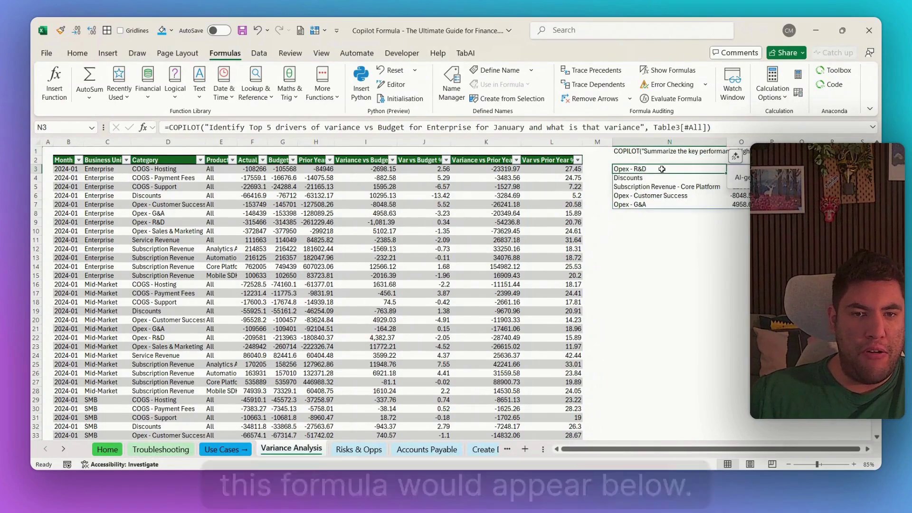
left_click(738, 248)
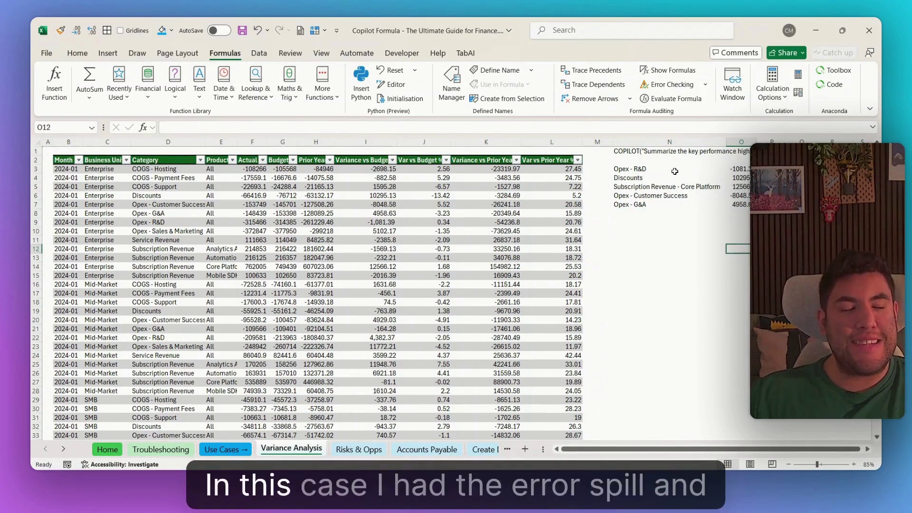
left_click(683, 170)
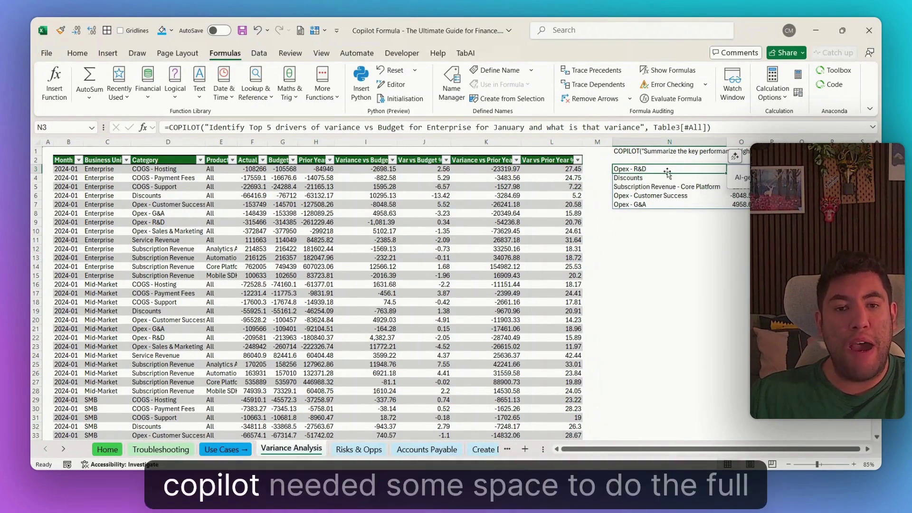
key("shift+Right")
key("shift+Down")
key("shift+Down")
key("shift+Down")
key("shift+Down")
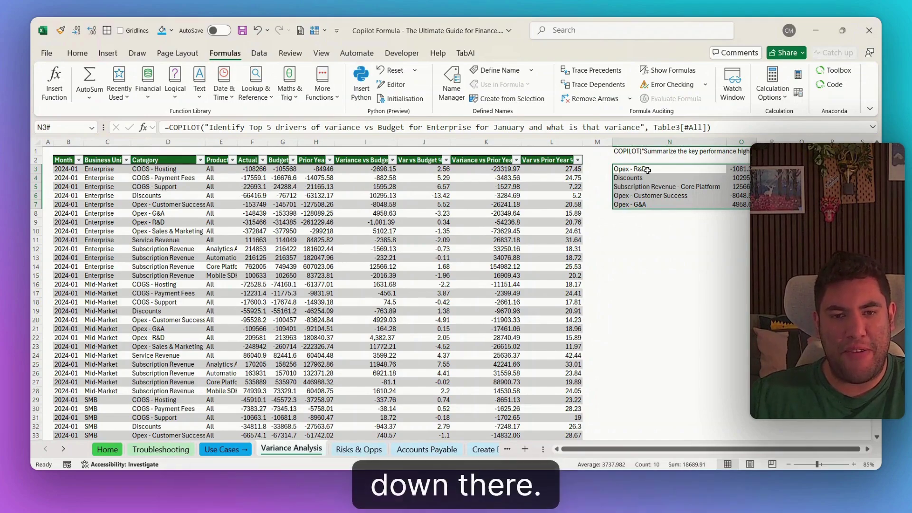
left_click(669, 267)
left_click(675, 173)
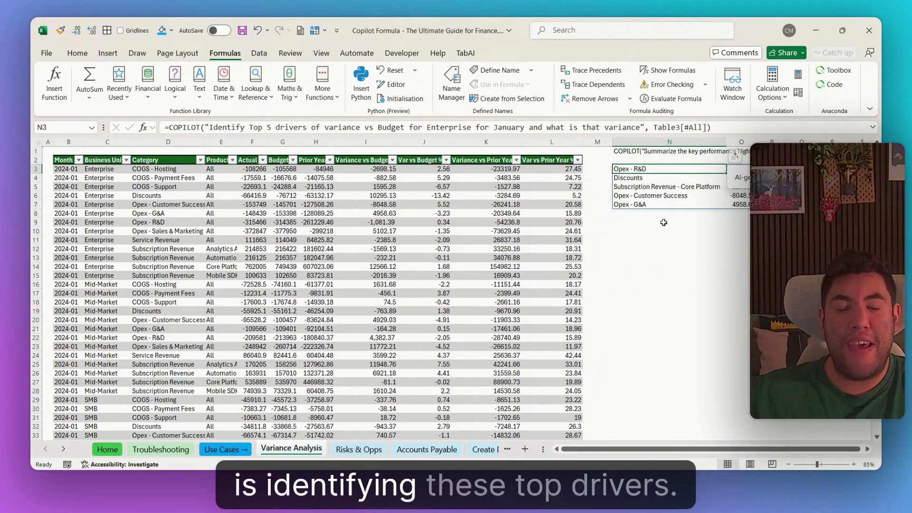
left_click(675, 275)
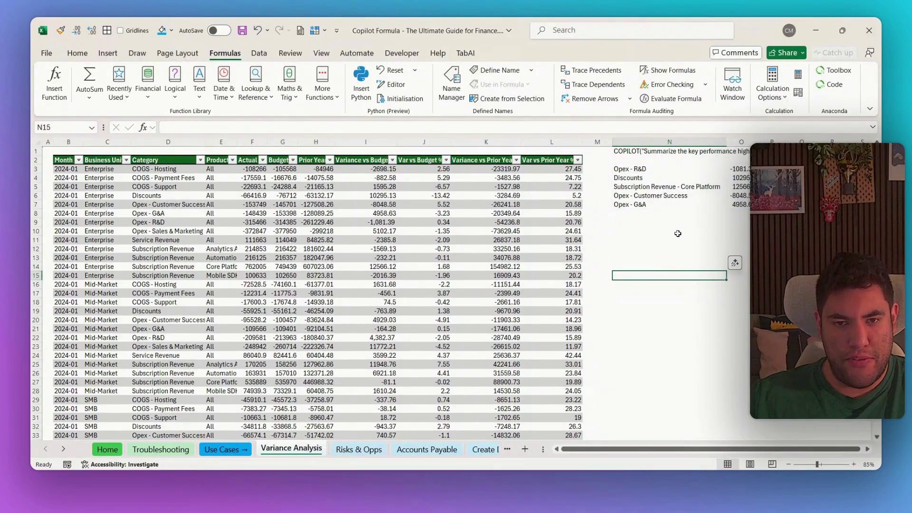
Move the summary prompt from N1 down to N12 and prefix it with =.
left_click(647, 153)
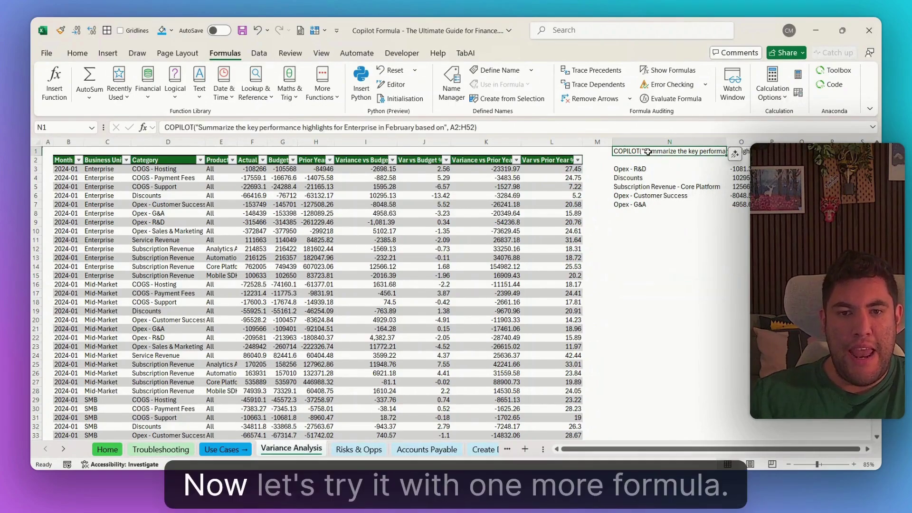
left_click_drag(655, 158, 660, 253)
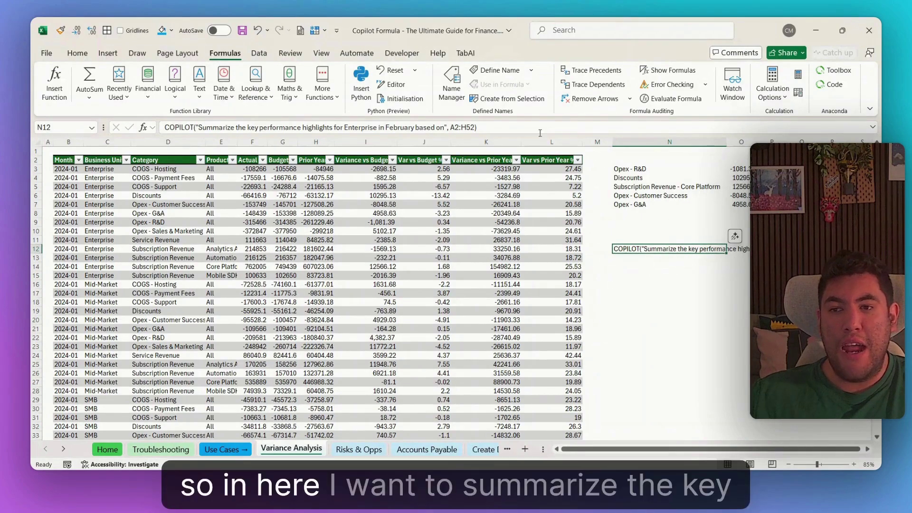
key("F2")
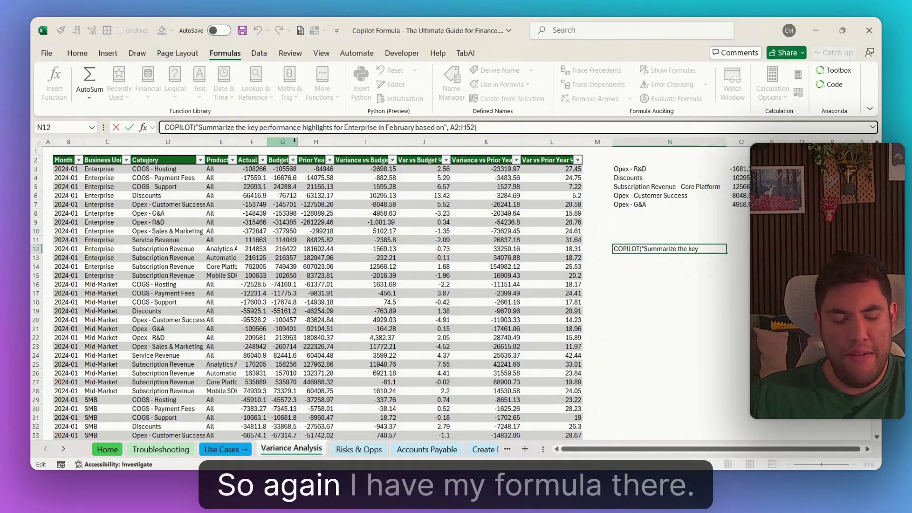
type("=")
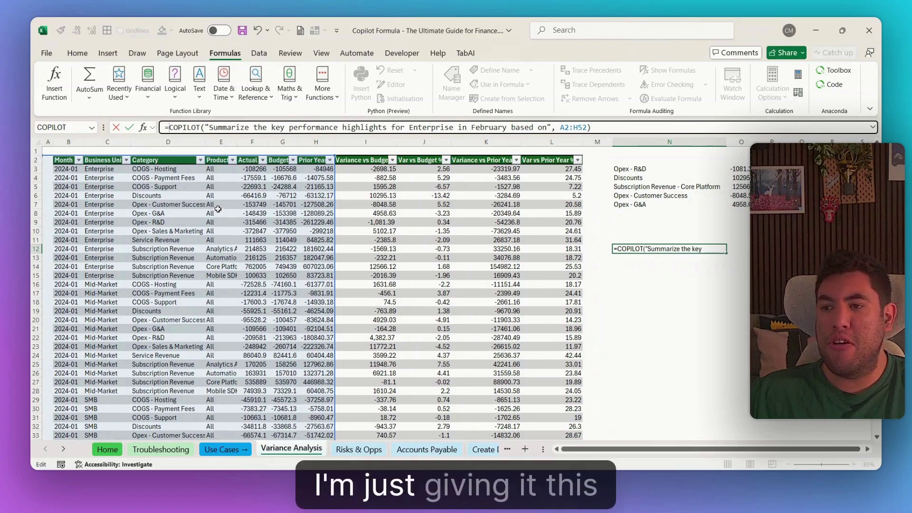
Replace the formula's A2:H52 context with the table range B2:L49 and commit it.
left_click_drag(174, 233, 213, 239)
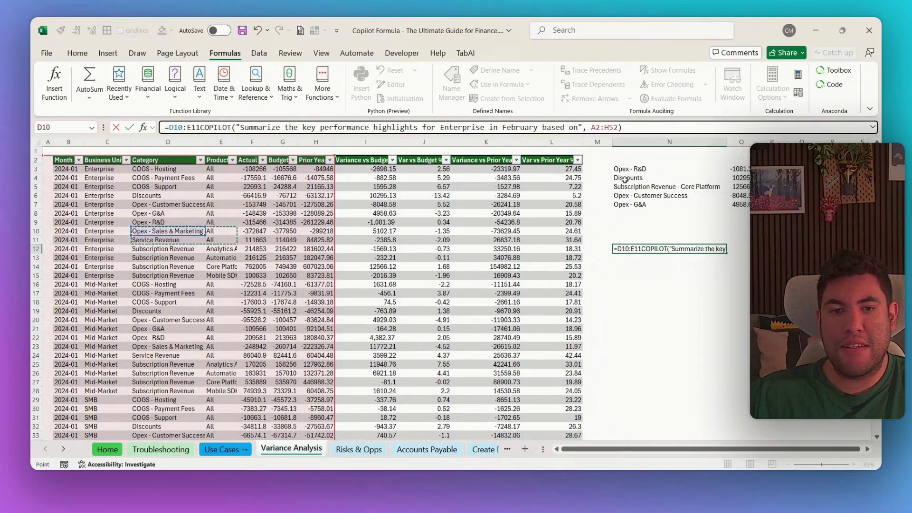
left_click(638, 128)
key("BackSpace")
key("BackSpace")
key("BackSpace")
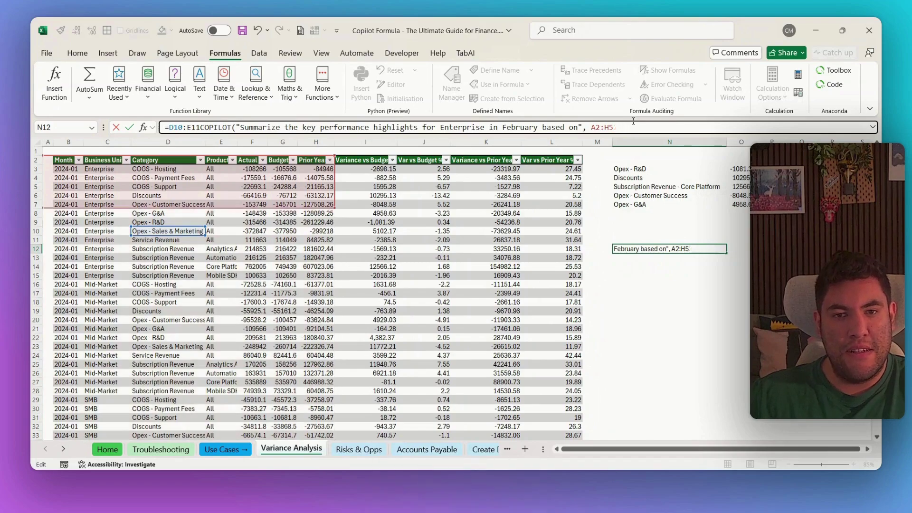
key("BackSpace")
key("BackSpace")
key("BackSpace")
key("BackSpace")
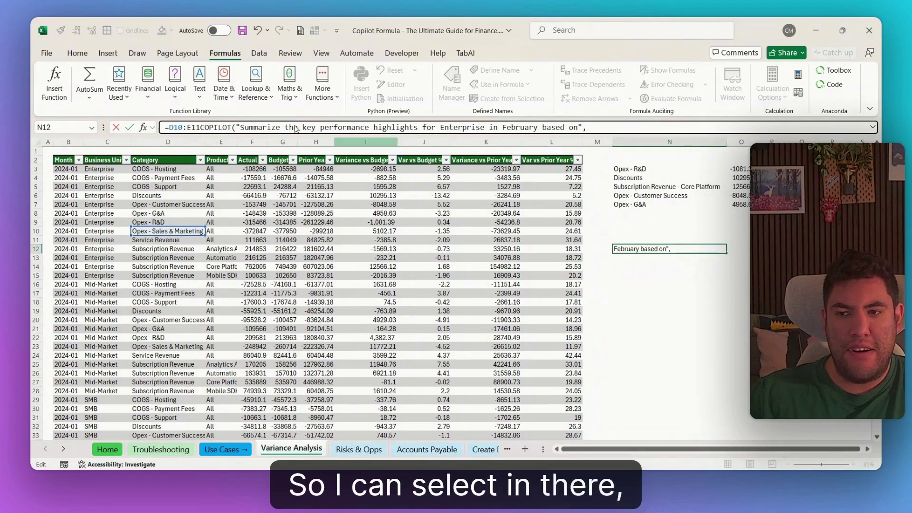
left_click(72, 160)
key("ctrl+shift+Right")
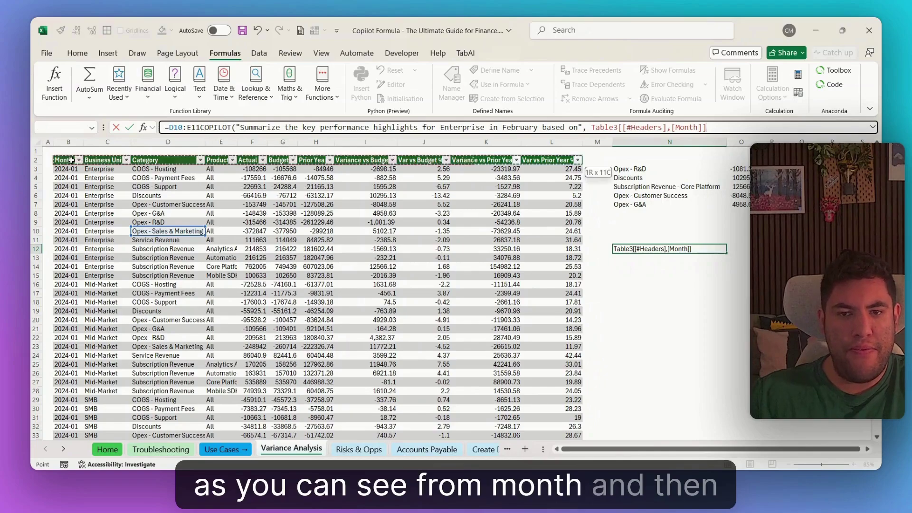
key("ctrl+shift+Down")
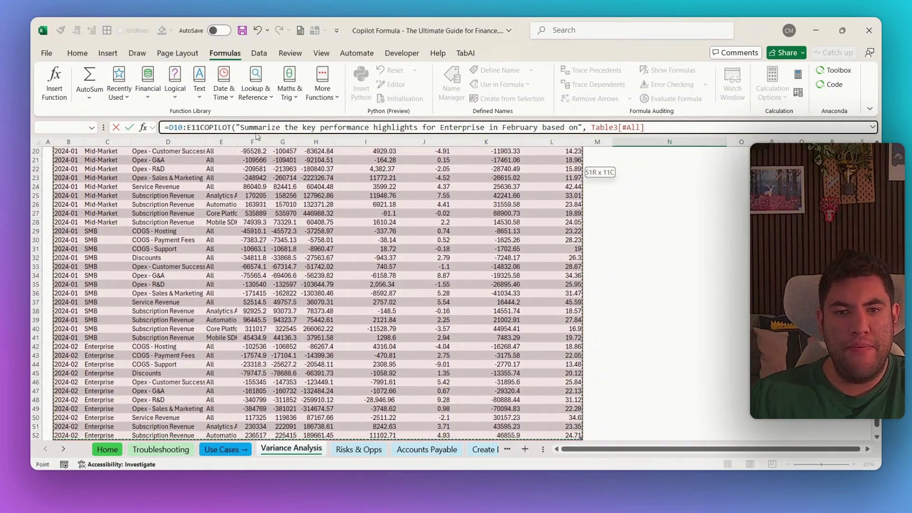
scroll(728, 241, "up", 4)
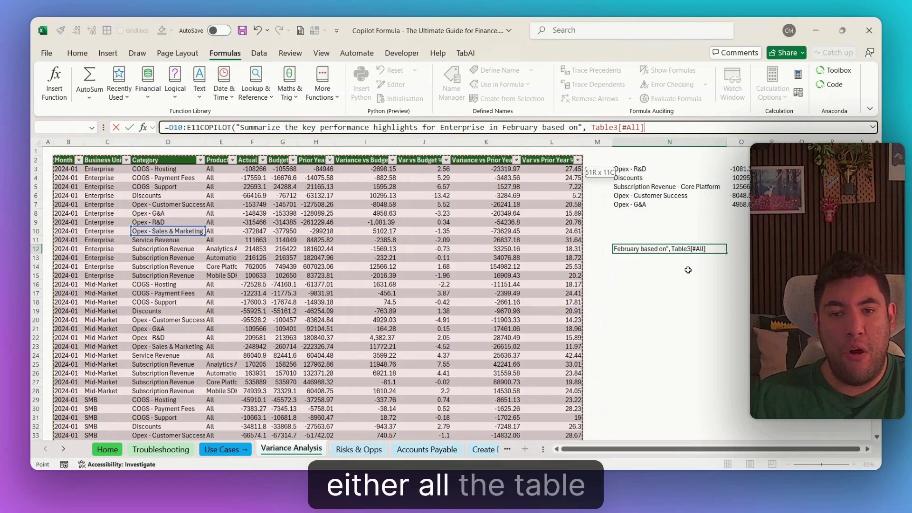
key("shift+Up")
key("shift+Up")
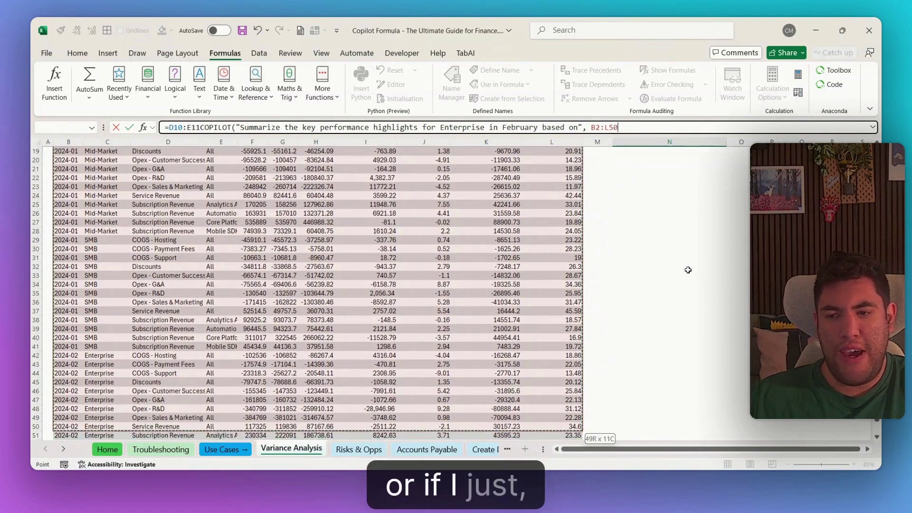
key("shift+Up")
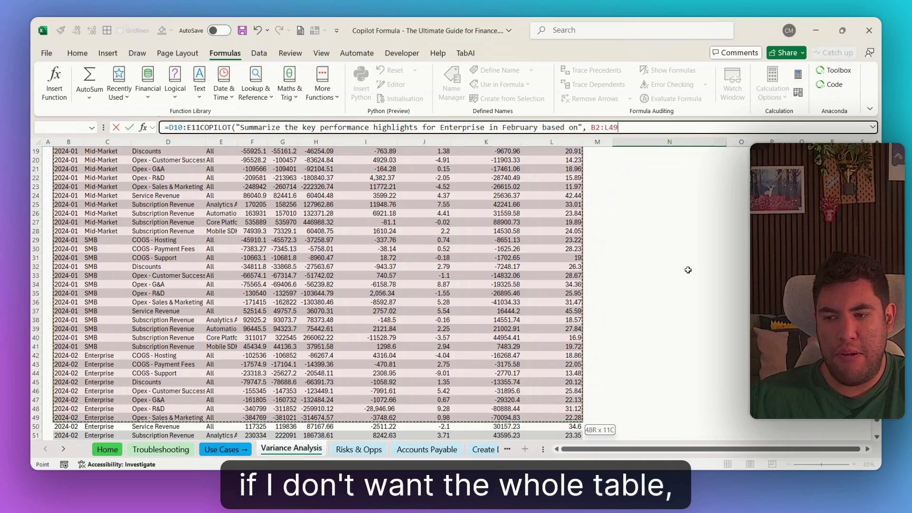
scroll(687, 270, "up", 6)
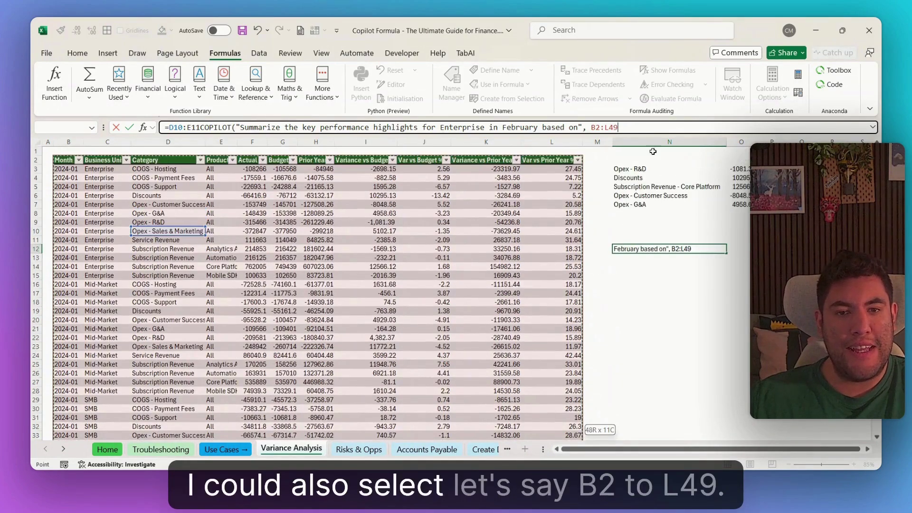
type(")")
key("Return")
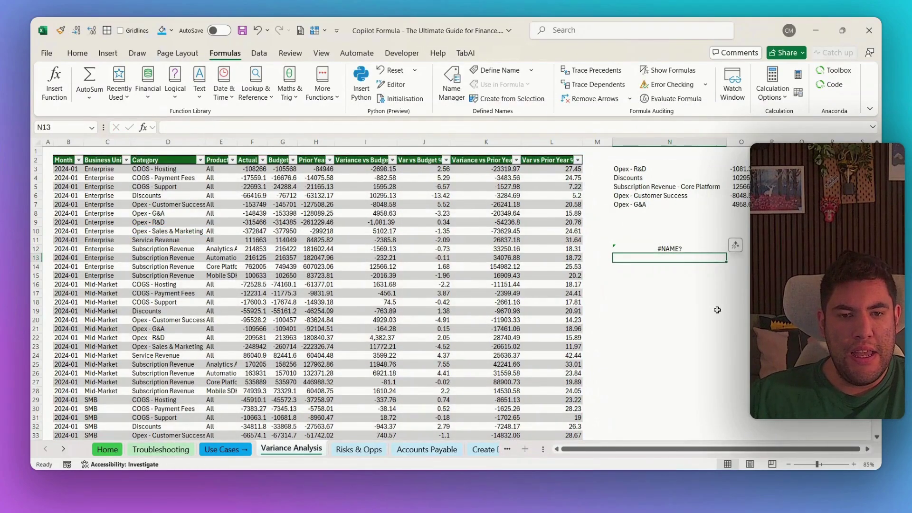
Fix the #NAME? error by deleting the stray D10:E11 prefix, then view the February summary.
left_click(688, 249)
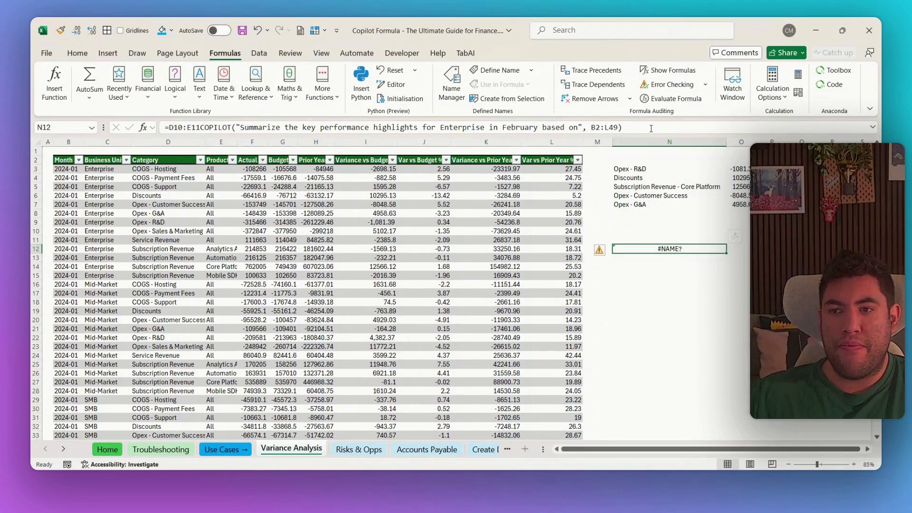
left_click(199, 127)
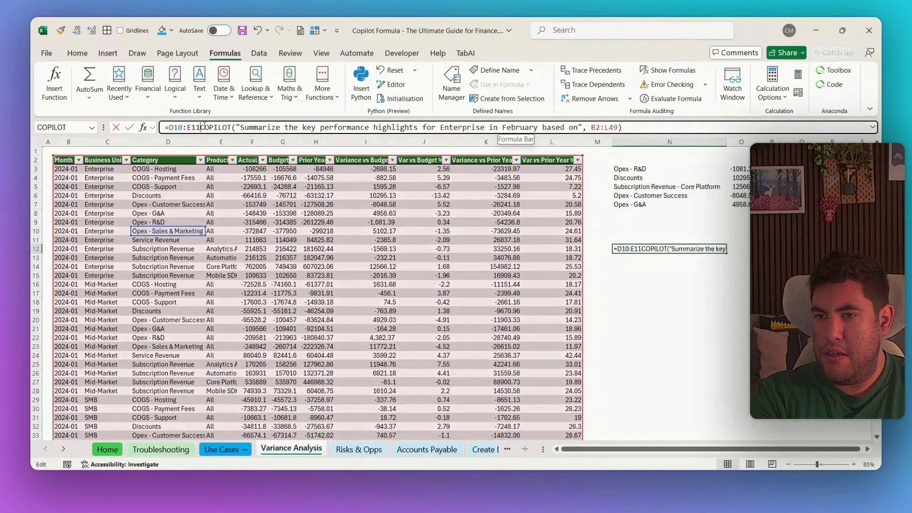
key("BackSpace")
key("BackSpace")
key("BackSpace")
key("BackSpace")
key("BackSpace")
key("BackSpace")
key("BackSpace")
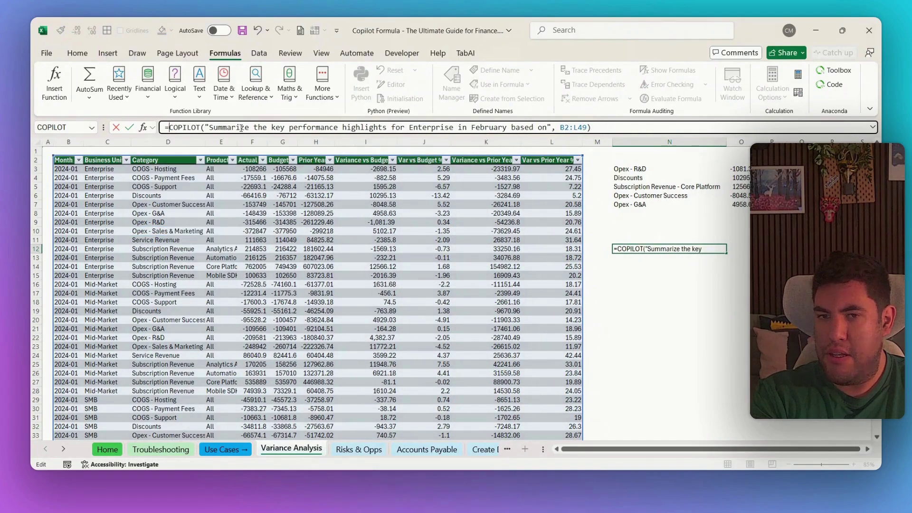
left_click(607, 127)
key("Return")
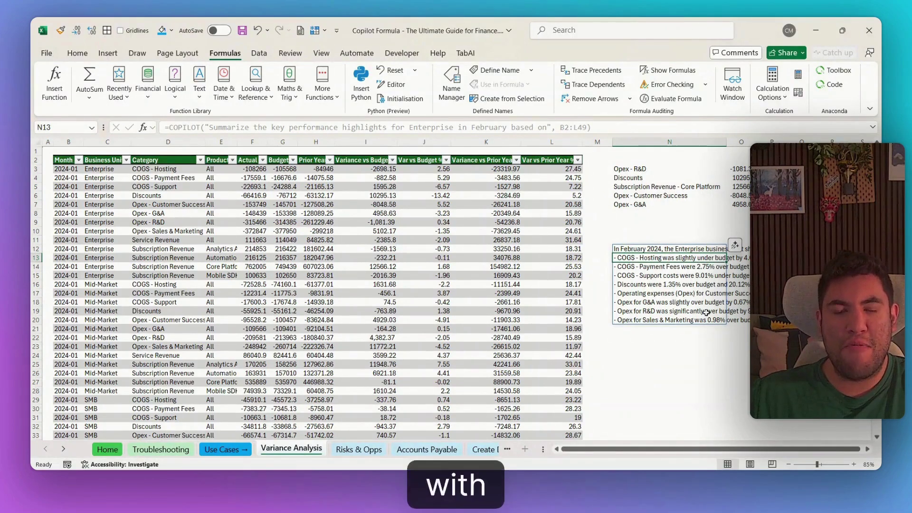
key("Up")
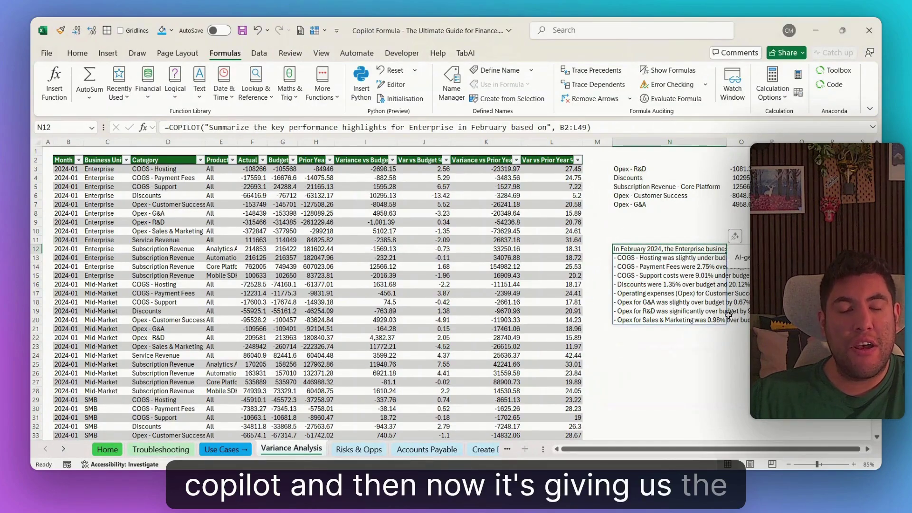
left_click(738, 365)
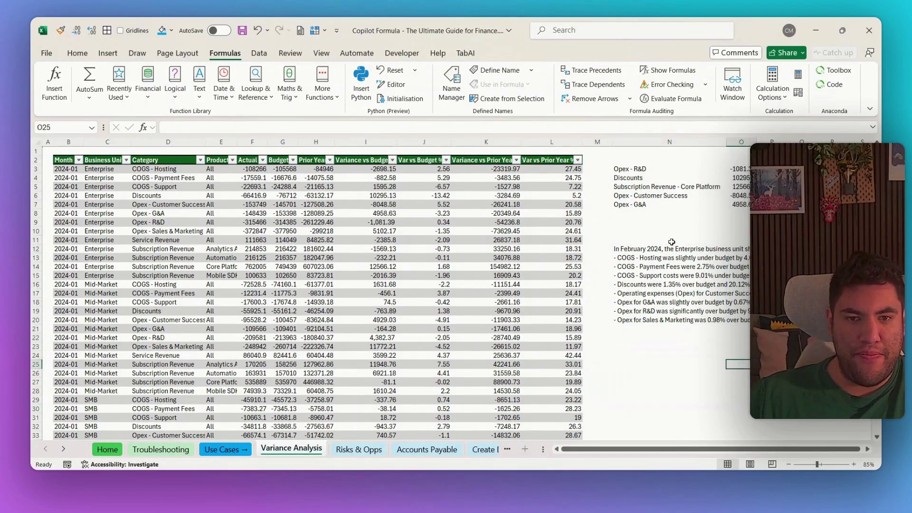
left_click(644, 169)
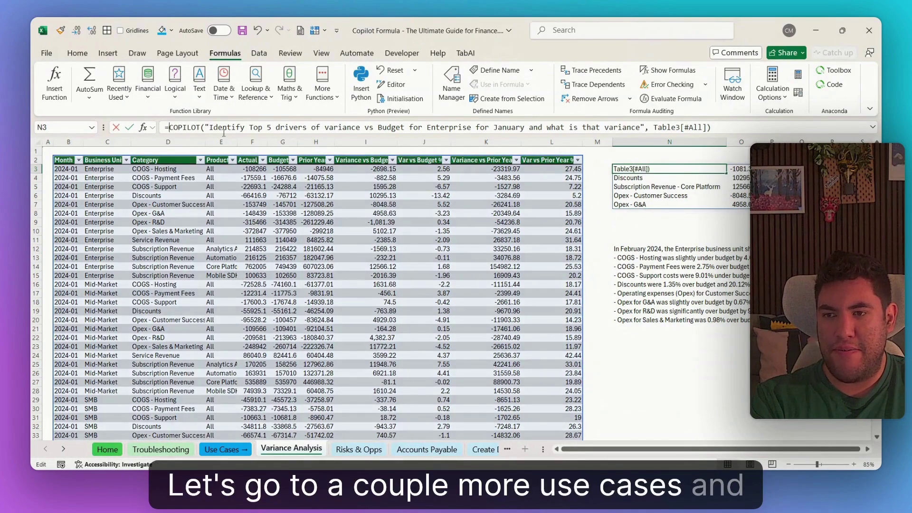
Delete the leading = from the N3 and N12 COPILOT formulas so both remain as text.
left_click(171, 127)
key("BackSpace")
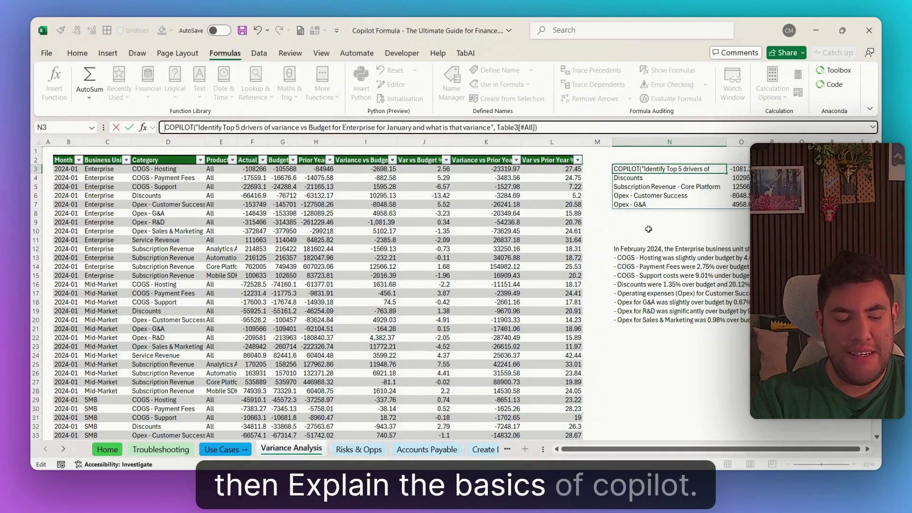
left_click(647, 248)
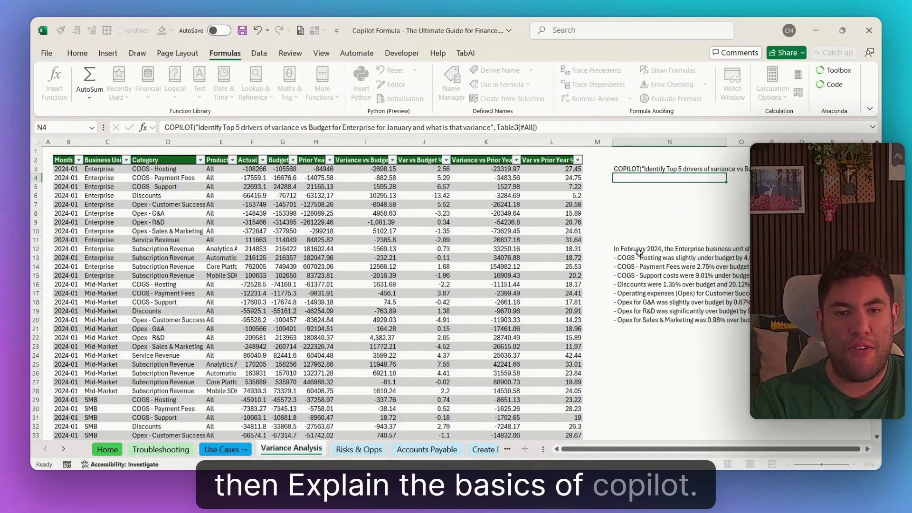
left_click(172, 126)
key("BackSpace")
key("Return")
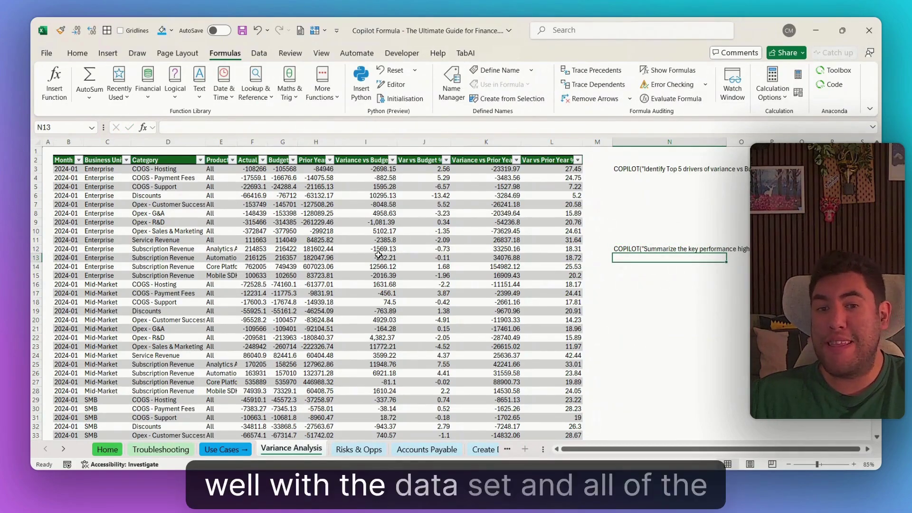
left_click(640, 172)
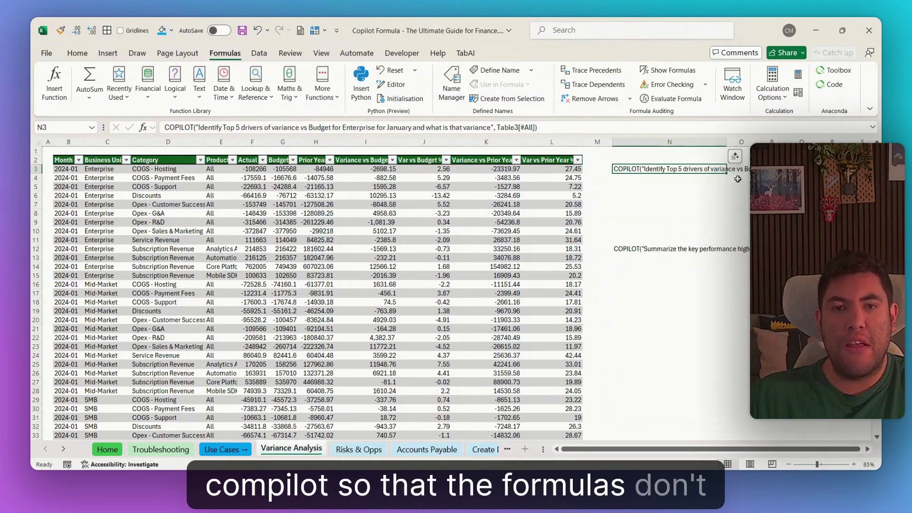
On the Home sheet, select the Usage limits subscription note and open the Copilot pane.
key("ctrl+Page_Up")
key("ctrl+Page_Up")
key("ctrl+Page_Up")
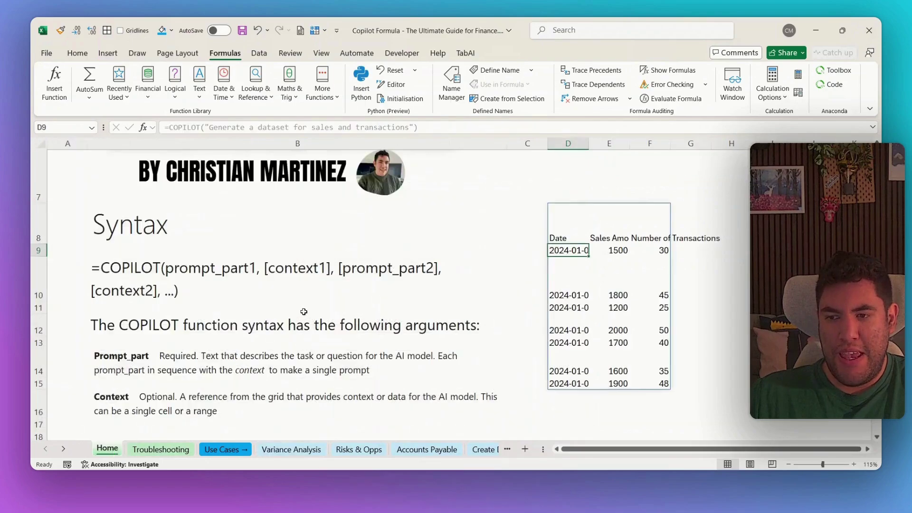
scroll(303, 312, "down", 7)
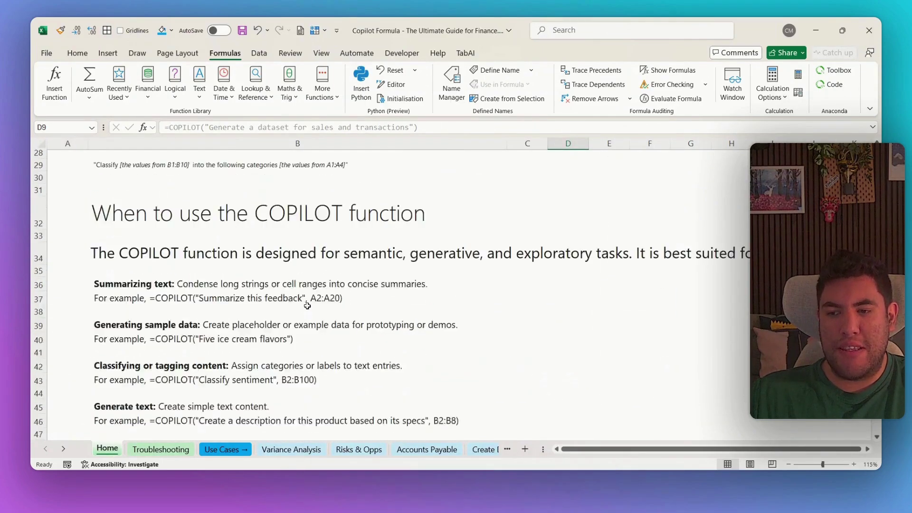
scroll(307, 305, "down", 10)
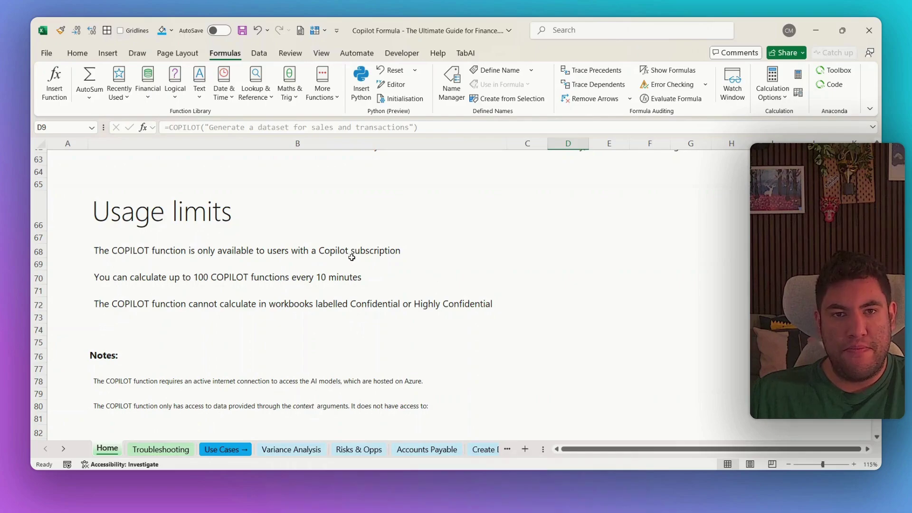
left_click(109, 250)
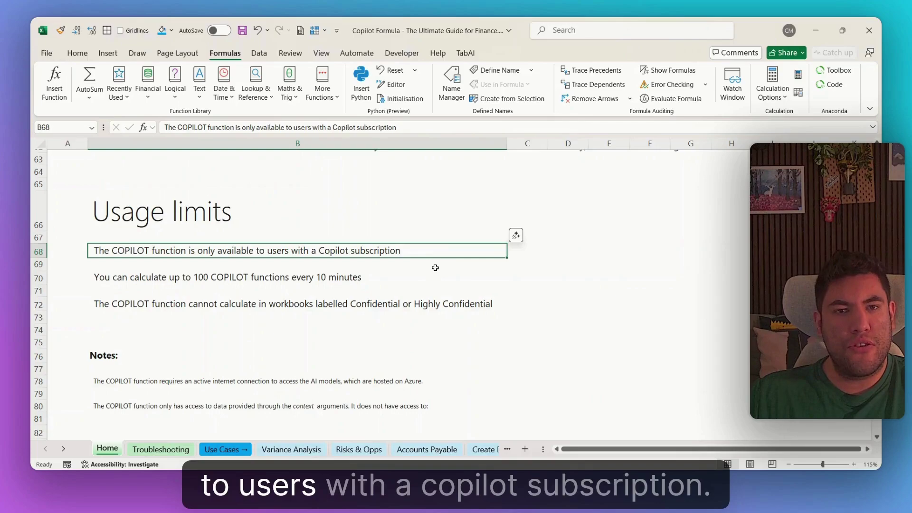
left_click(83, 55)
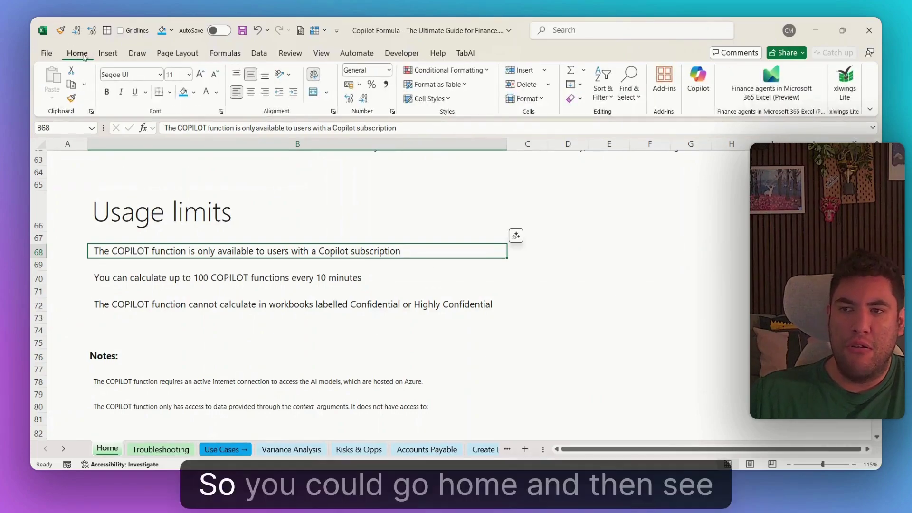
left_click(700, 88)
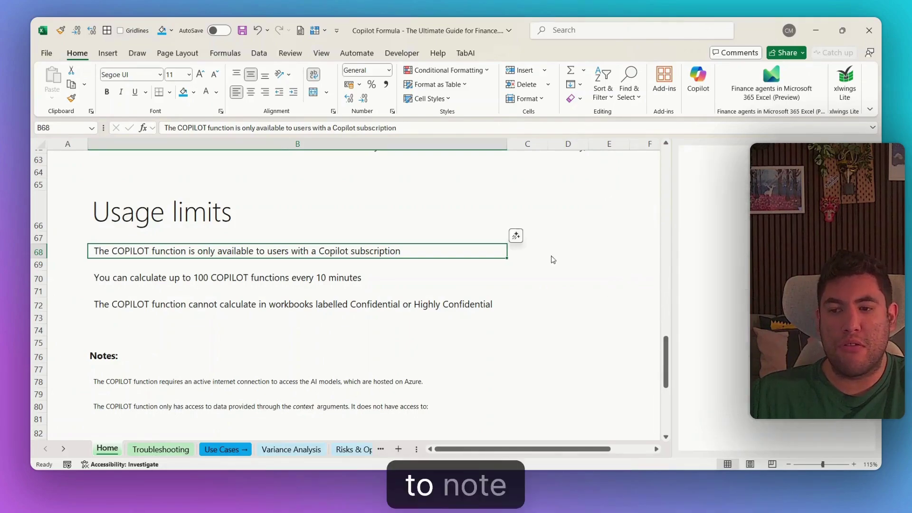
key("Down")
key("Down")
key("Down")
key("Down")
scroll(379, 319, "down", 2)
scroll(378, 318, "down", 1)
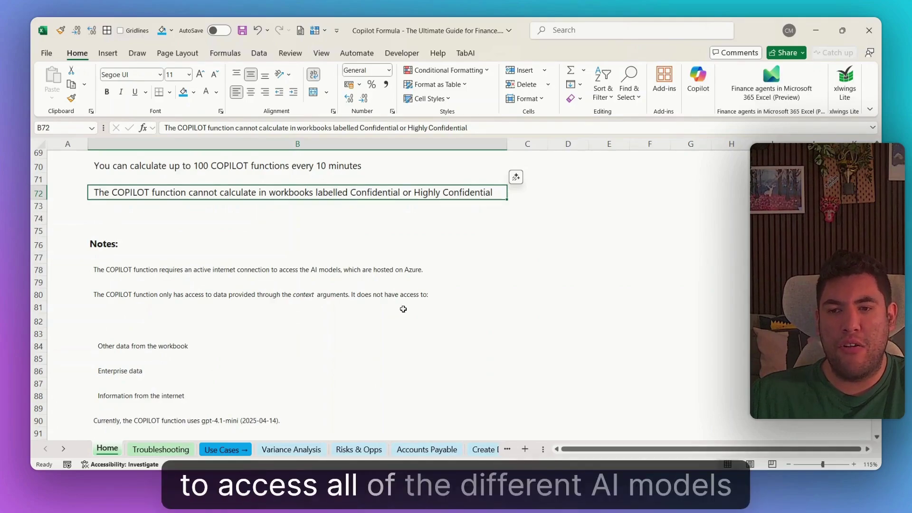
scroll(403, 309, "down", 2)
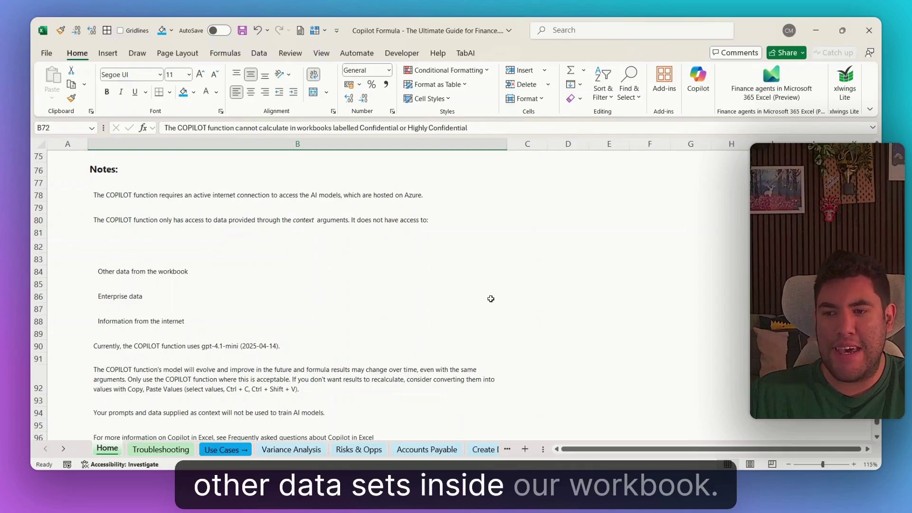
scroll(490, 300, "down", 1)
scroll(490, 300, "down", 1)
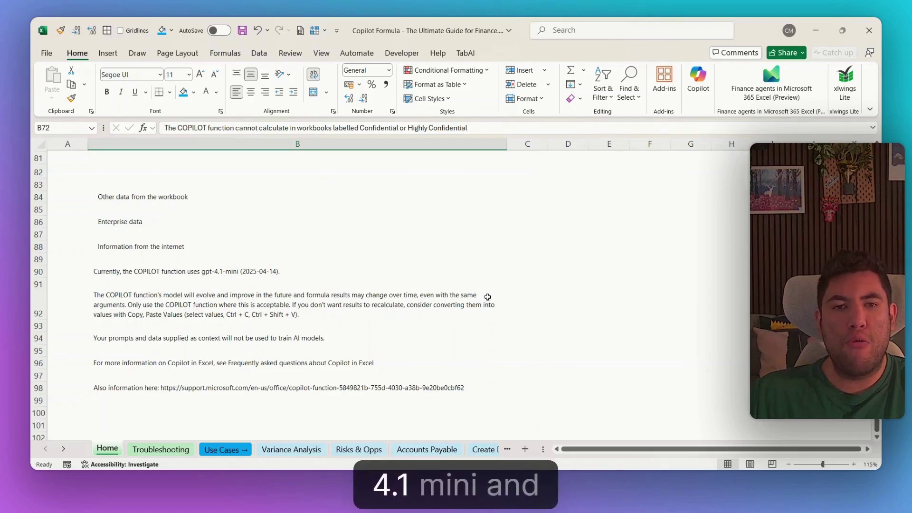
left_click(145, 276)
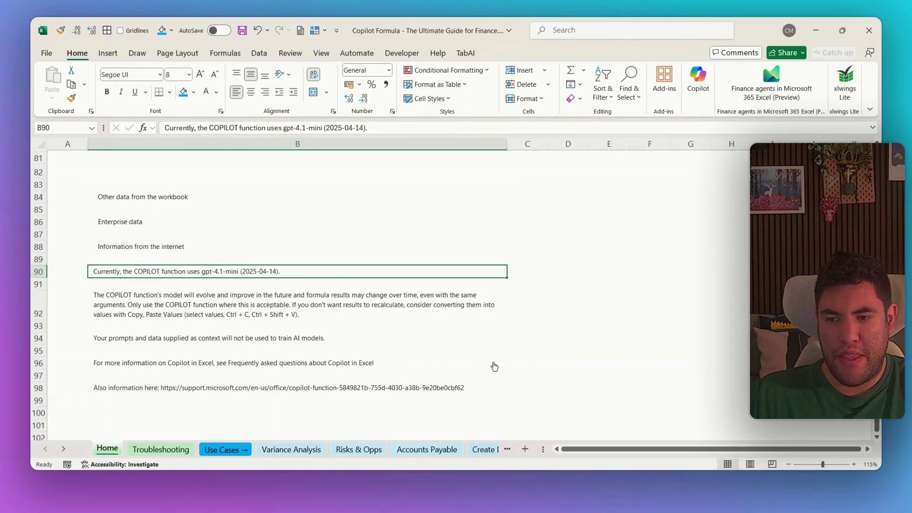
scroll(494, 366, "up", 10)
scroll(488, 361, "up", 7)
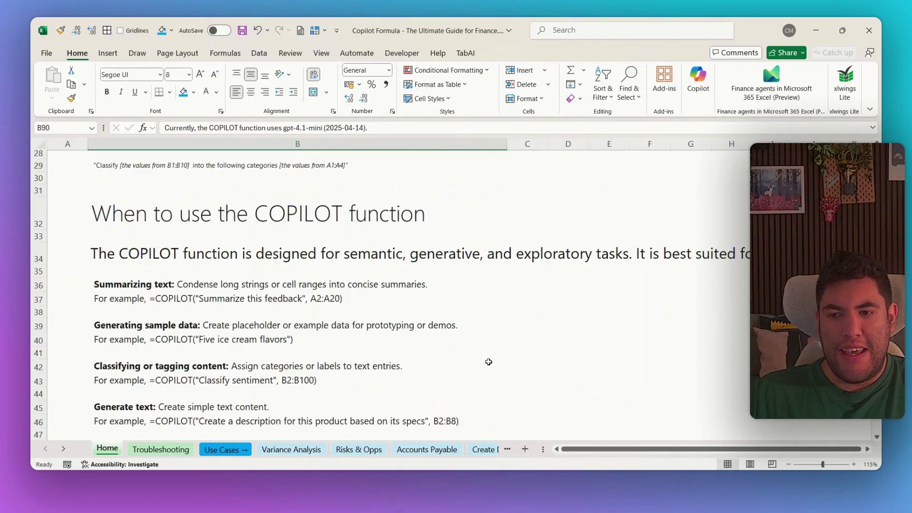
scroll(488, 362, "up", 1)
scroll(489, 362, "down", 1)
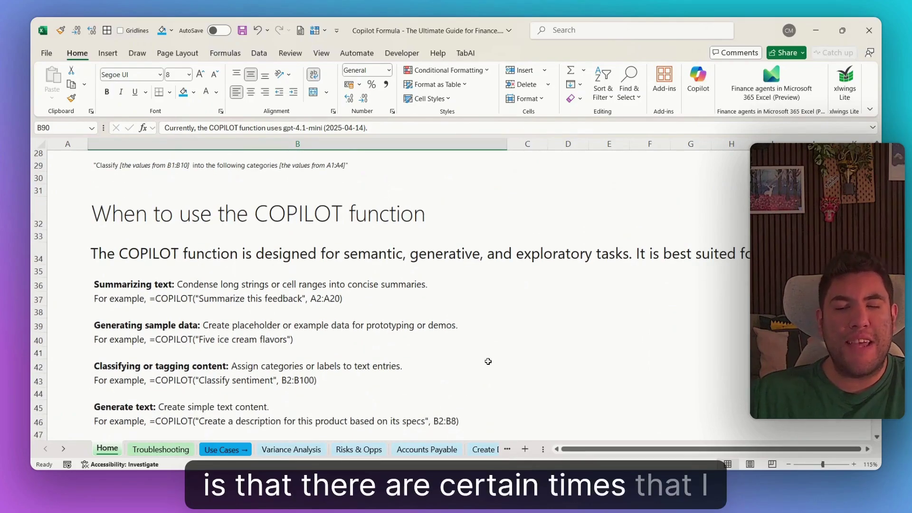
scroll(487, 358, "down", 1, "ctrl")
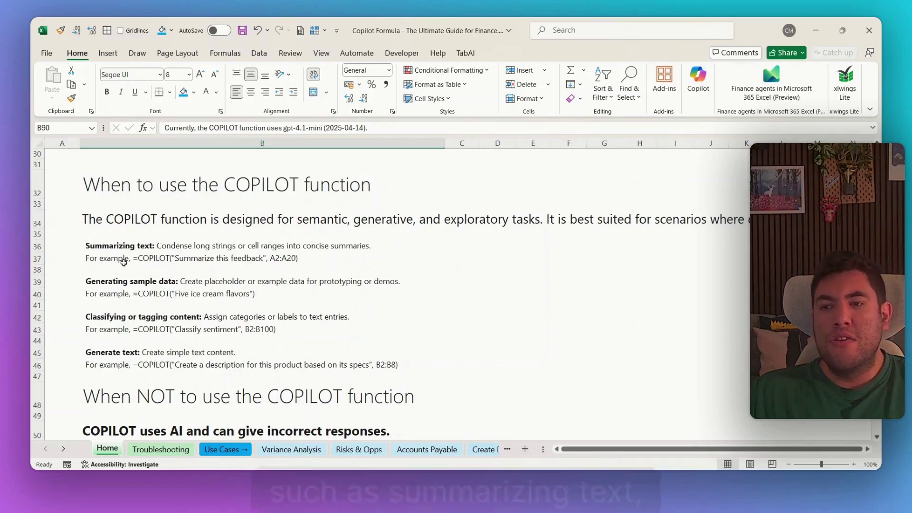
left_click(152, 258)
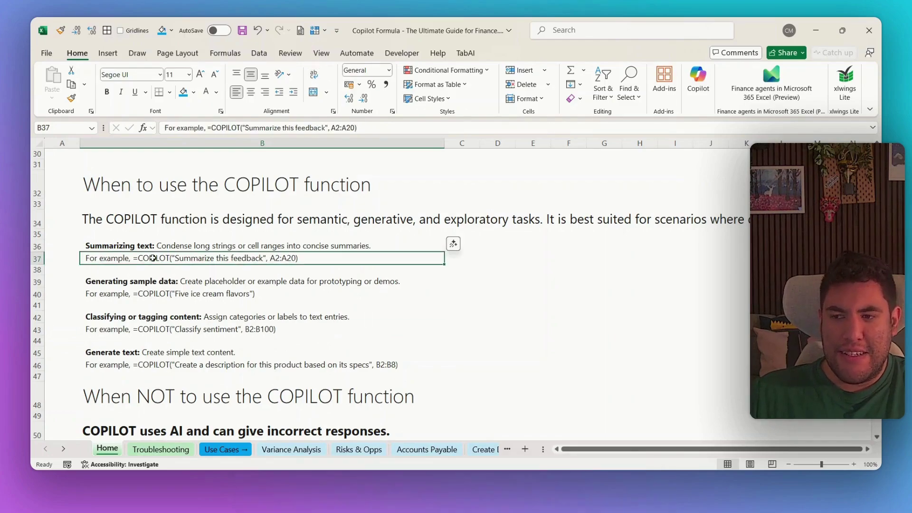
left_click(154, 279)
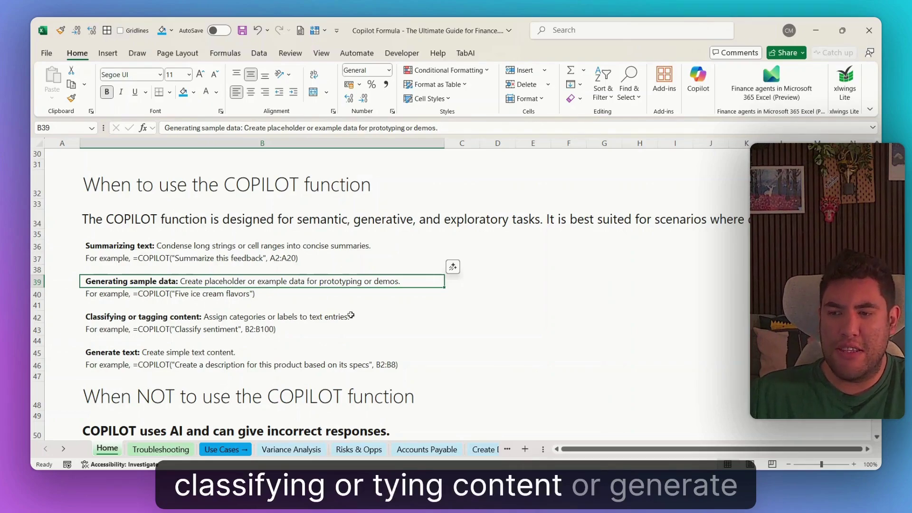
scroll(373, 330, "down", 2)
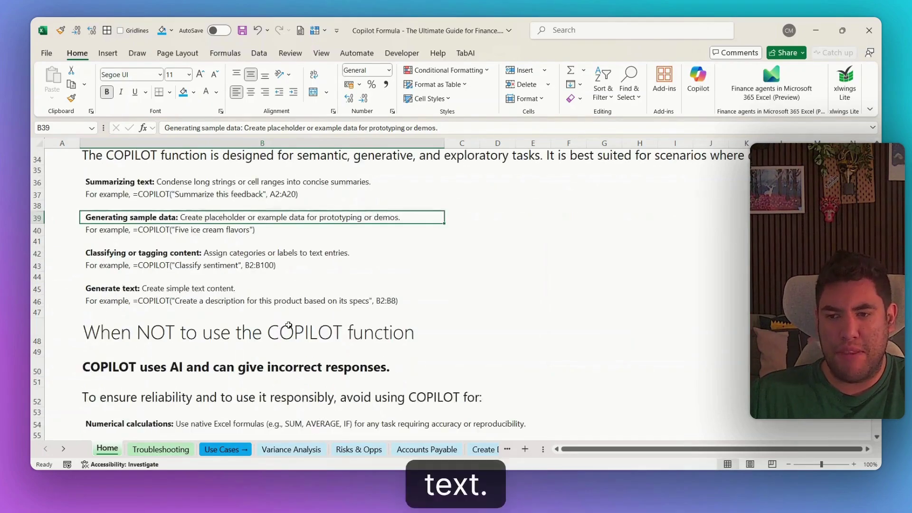
scroll(240, 324, "down", 1)
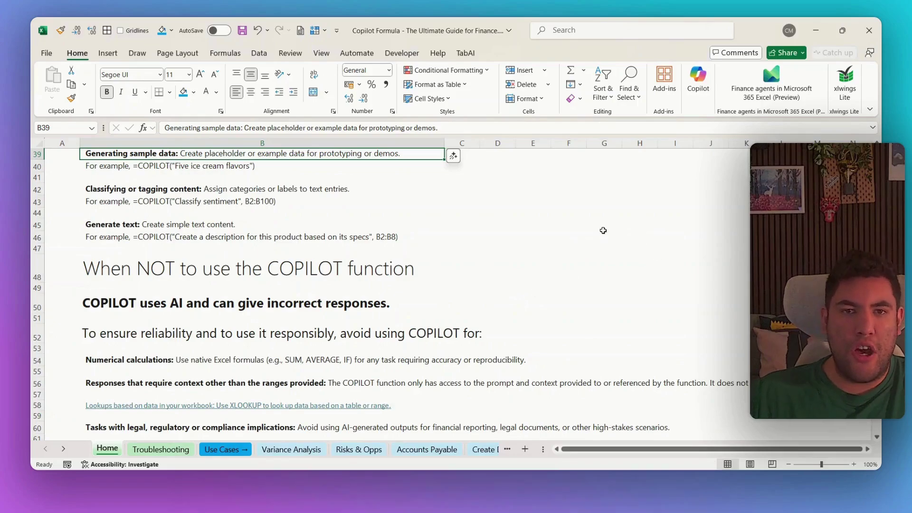
Delete the COPILOT-generated sales dataset in D8 and move on to the Risks & Opps sheet.
left_click(571, 223)
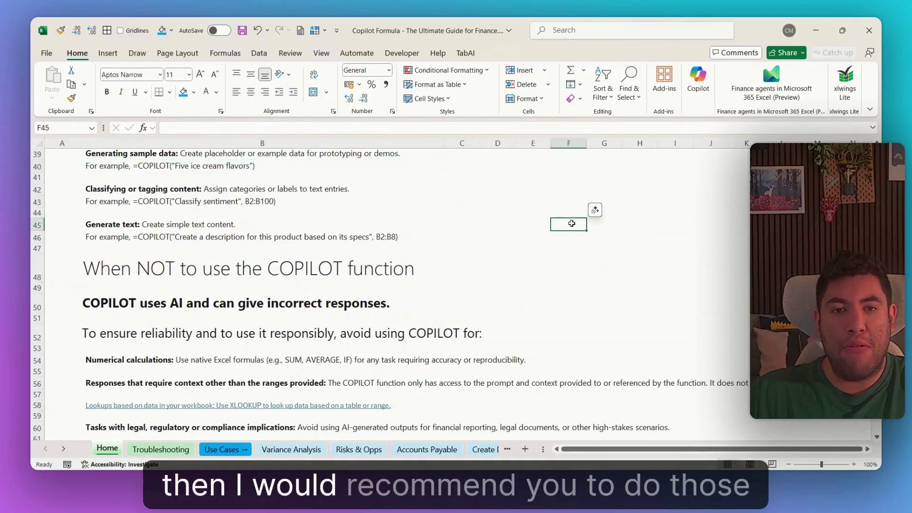
type("=")
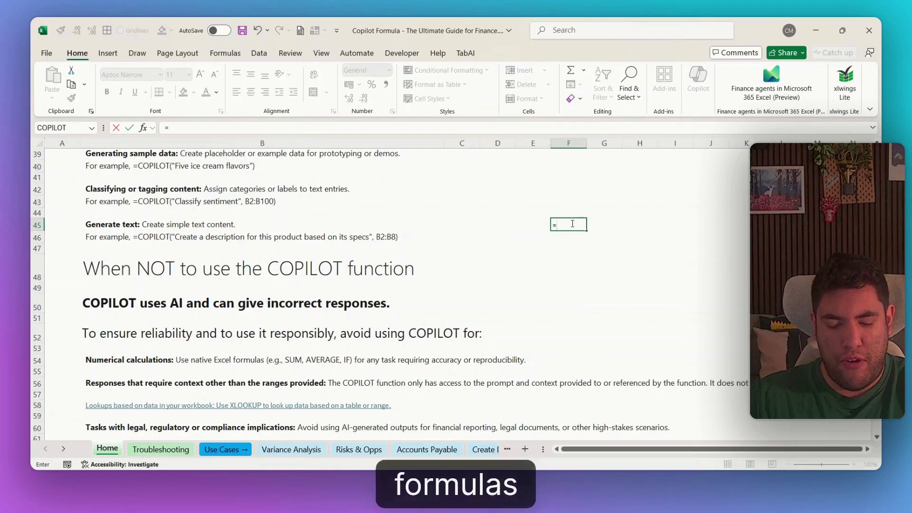
type("sum(")
key("BackSpace")
key("BackSpace")
key("BackSpace")
key("BackSpace")
key("BackSpace")
scroll(563, 226, "down", 1)
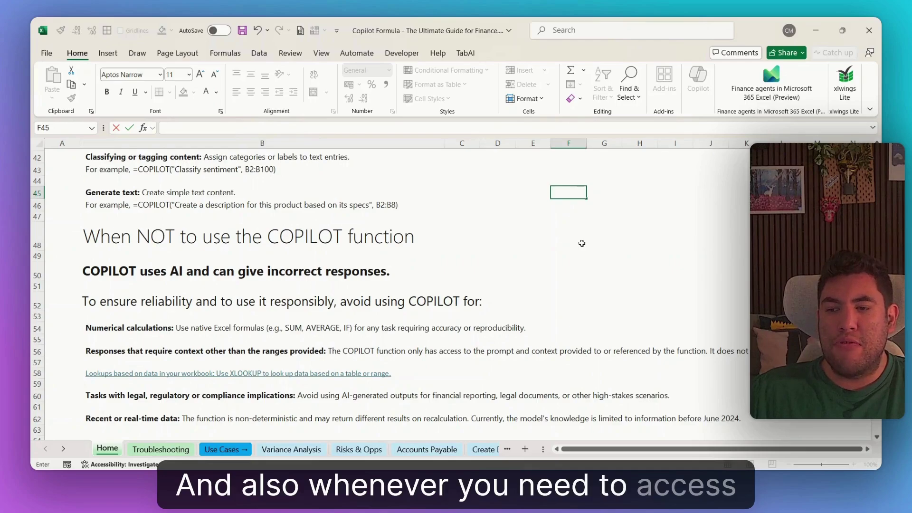
scroll(581, 243, "down", 1)
scroll(582, 242, "up", 7)
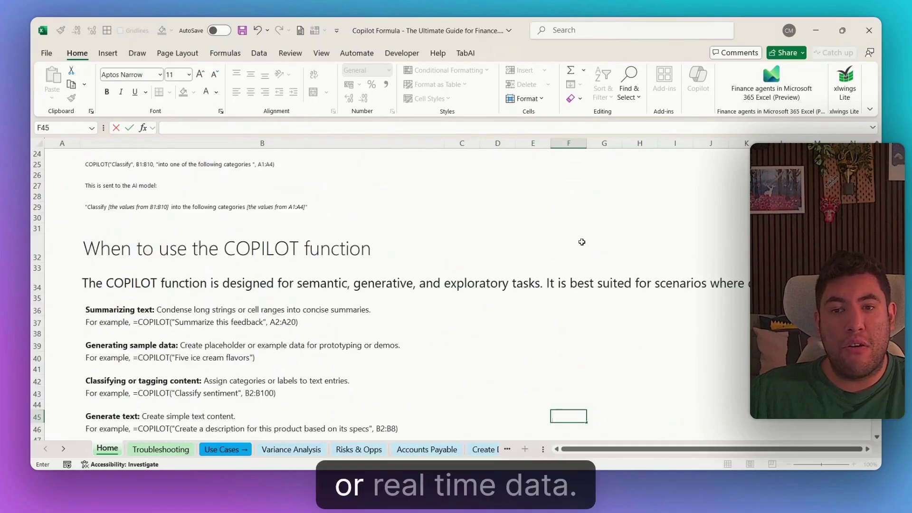
scroll(582, 242, "up", 6)
left_click(499, 230)
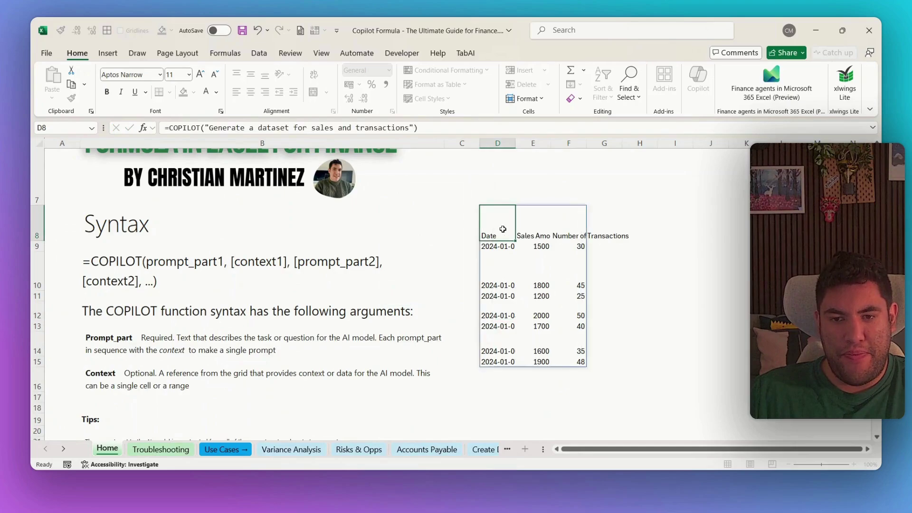
key("Delete")
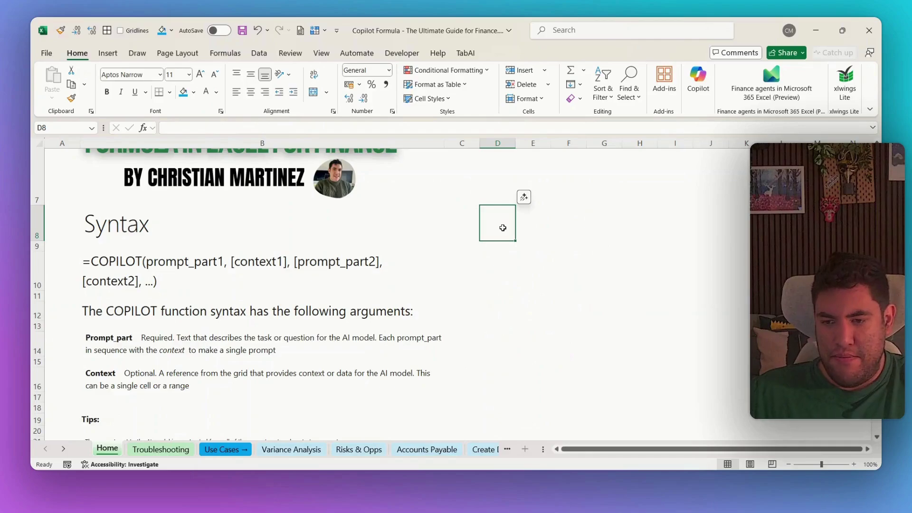
key("ctrl+Page_Down")
key("ctrl+Page_Down")
key("ctrl+Page_Down")
key("ctrl+Page_Down")
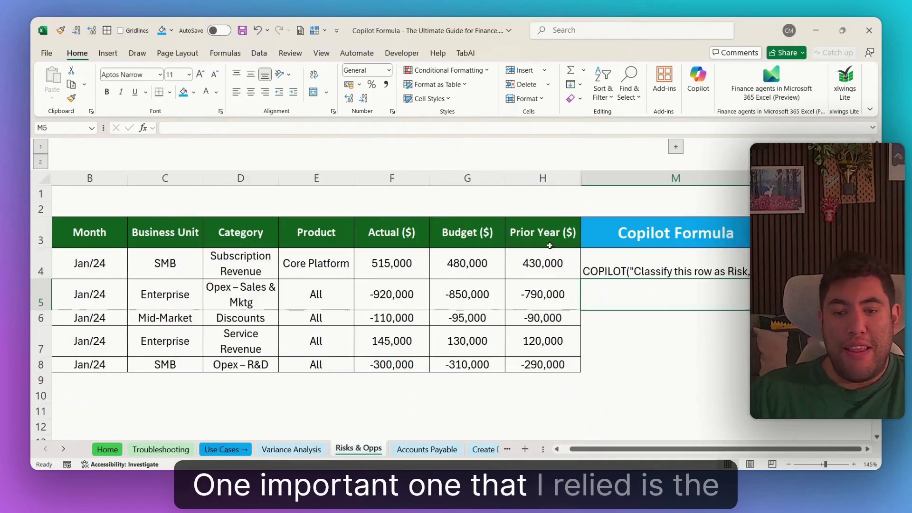
scroll(502, 228, "down", 1)
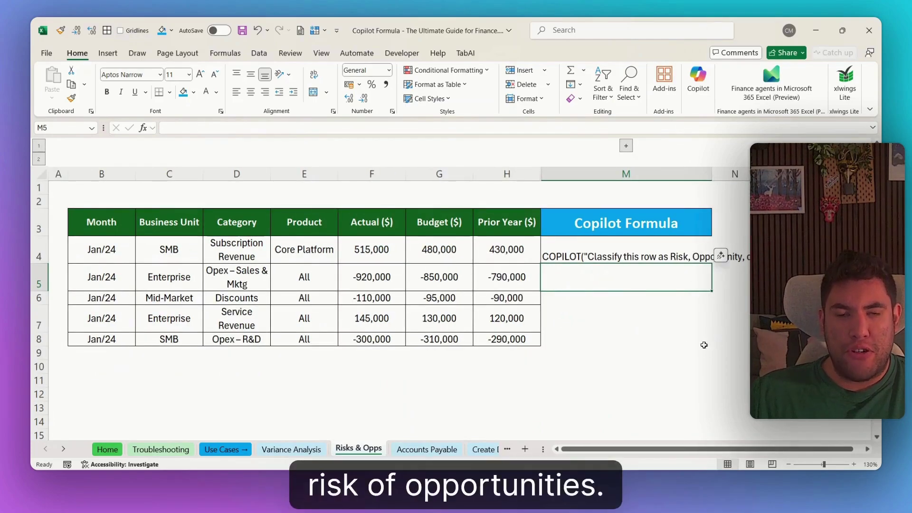
left_click(113, 224)
left_click_drag(113, 224, 529, 340)
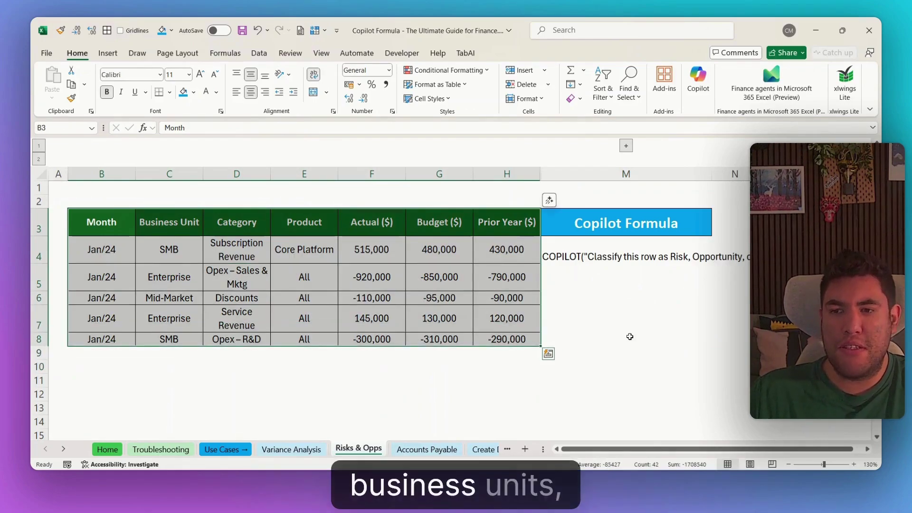
left_click(629, 297)
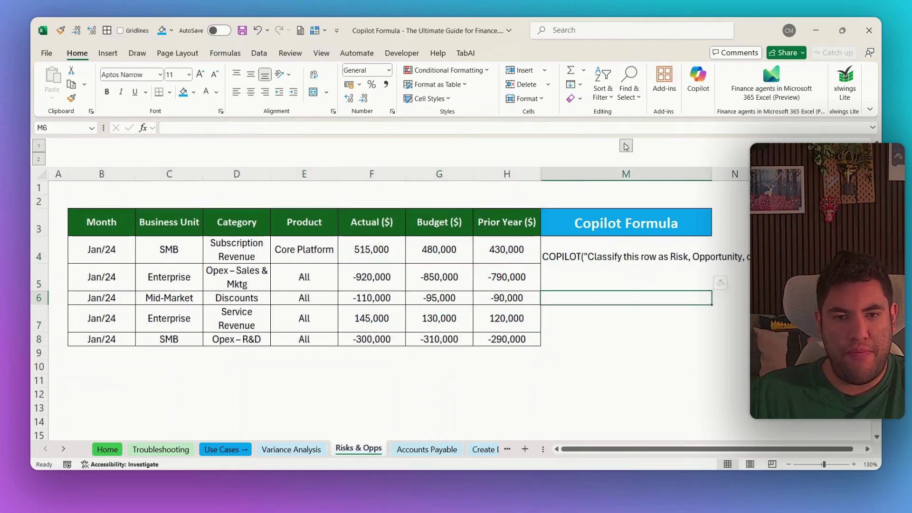
left_click(626, 146)
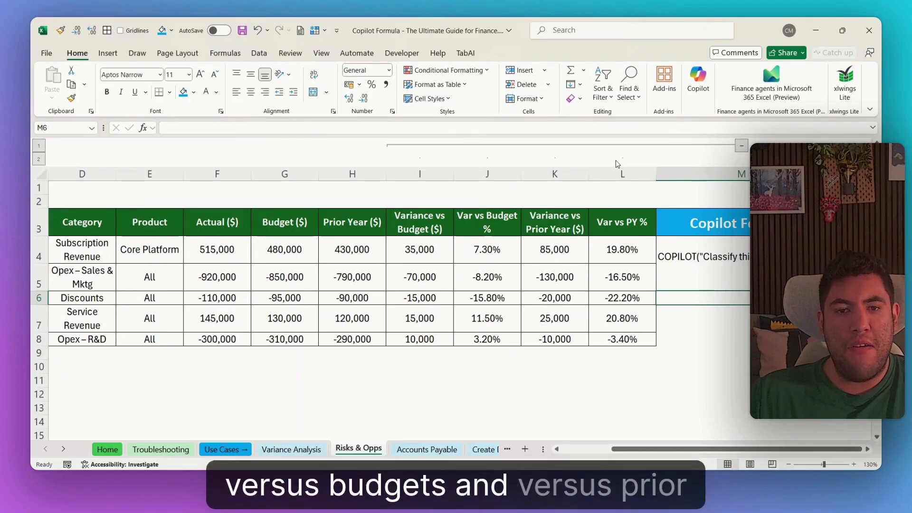
left_click(620, 145)
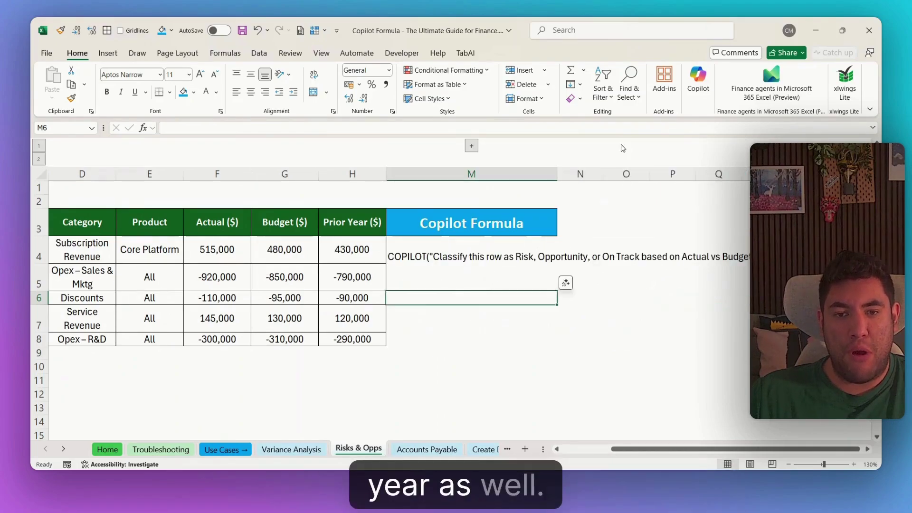
left_click(441, 284)
left_click(479, 257)
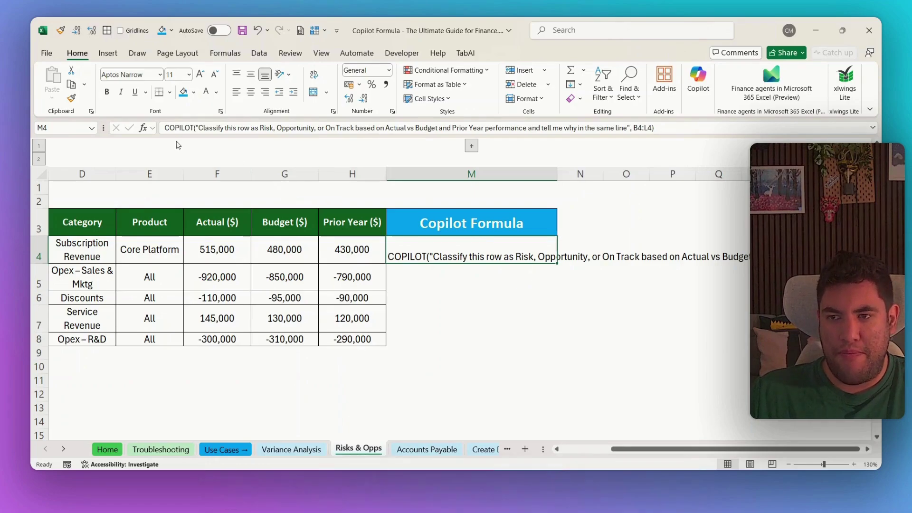
Prefix M4's prompt with = to run the row-classification formula and check its result.
left_click(166, 126)
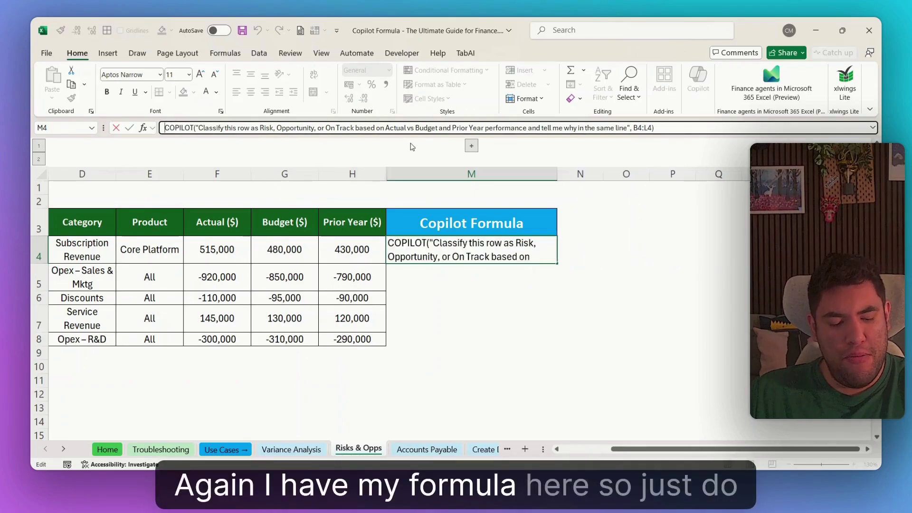
type("=")
key("Return")
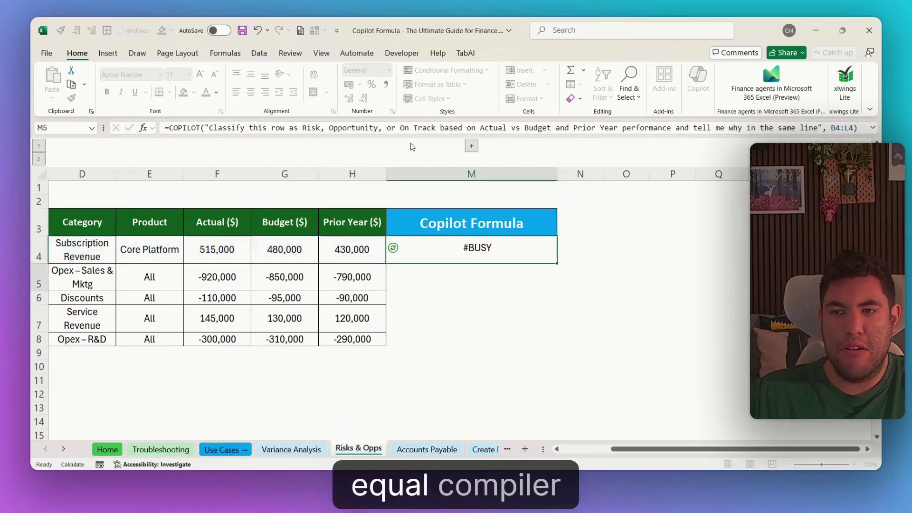
left_click(431, 255)
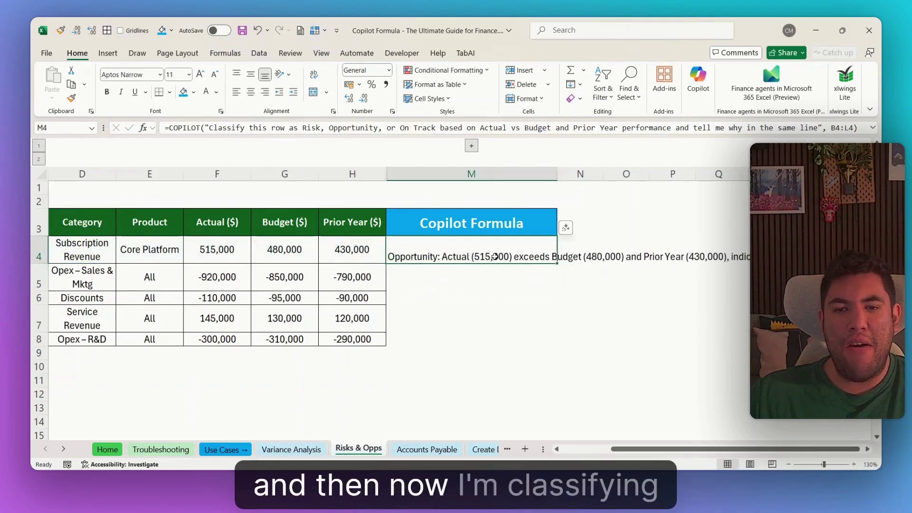
scroll(618, 180, "left", 3)
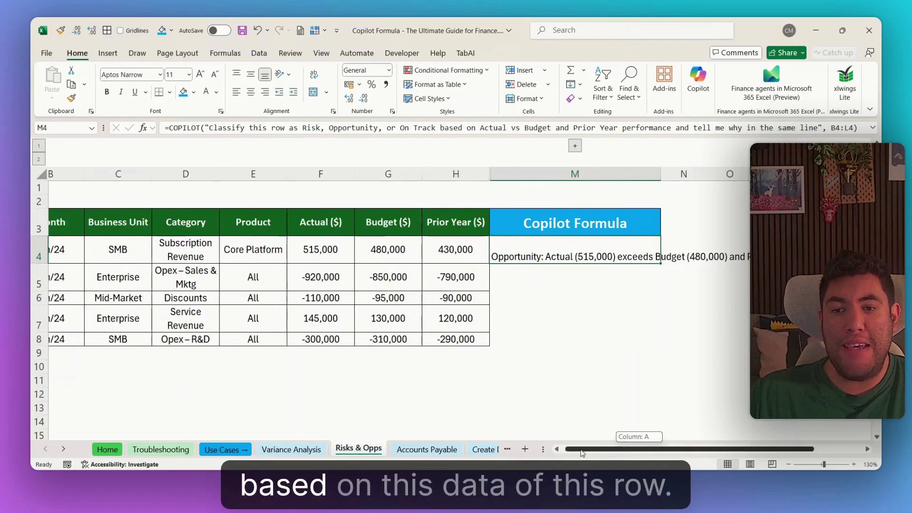
key("F2")
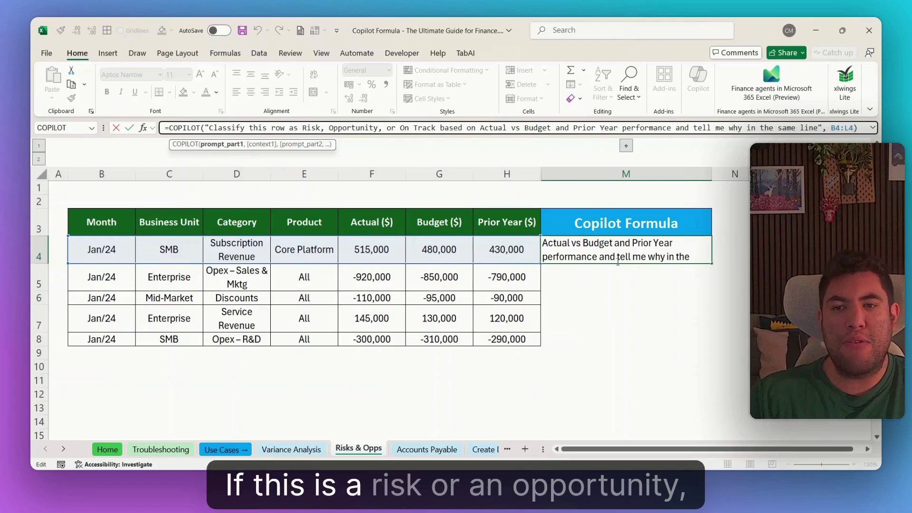
key("Escape")
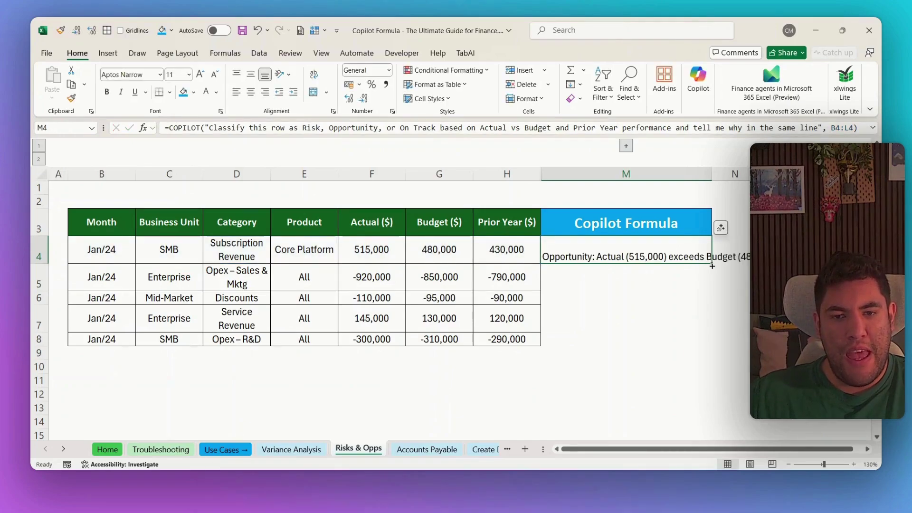
Copy the classification formula down to M5, recalculate it, then clear M5's Risk result.
left_click_drag(712, 266, 712, 288)
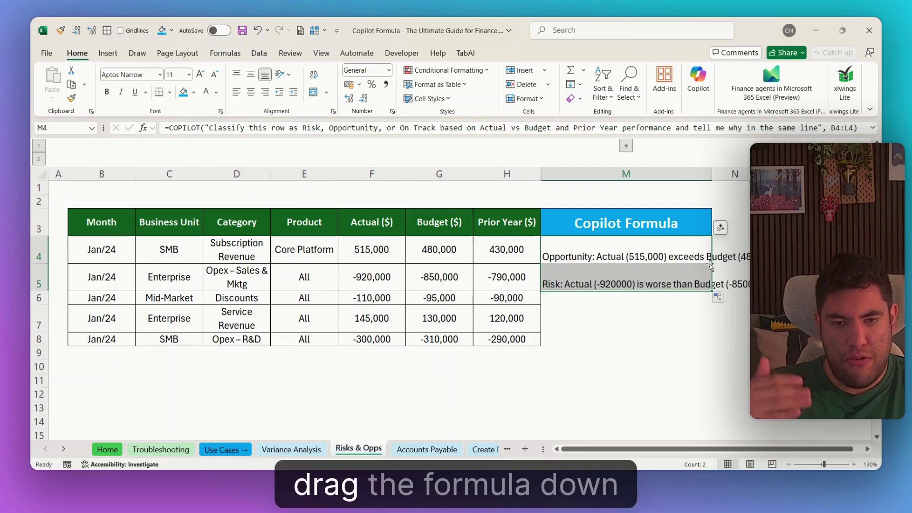
left_click(687, 273)
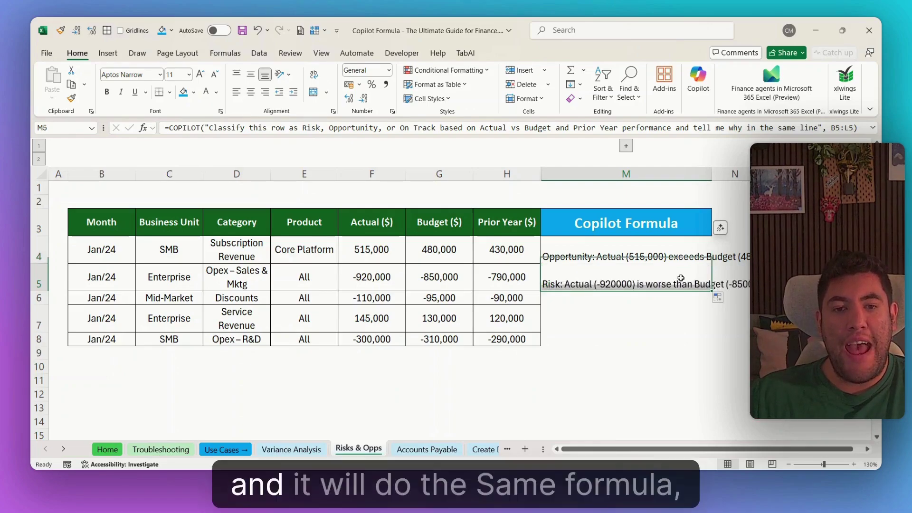
double_click(681, 278)
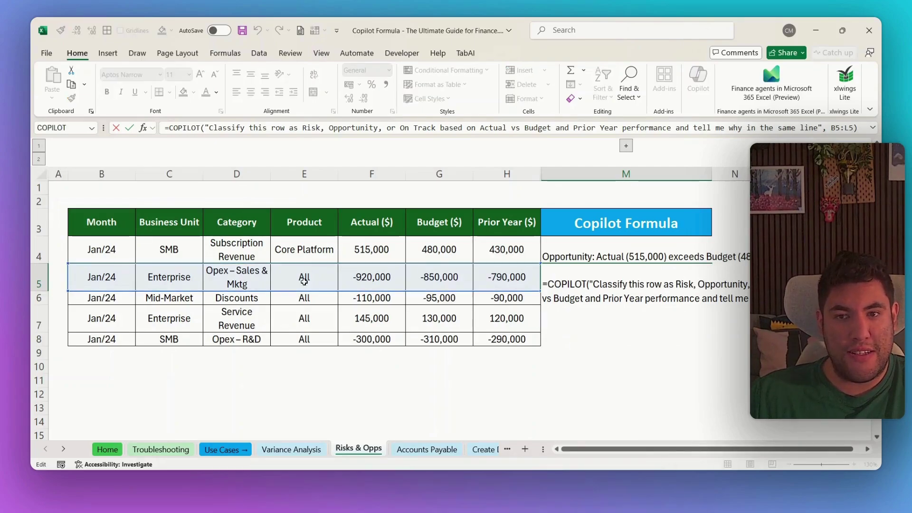
key("ctrl+Return")
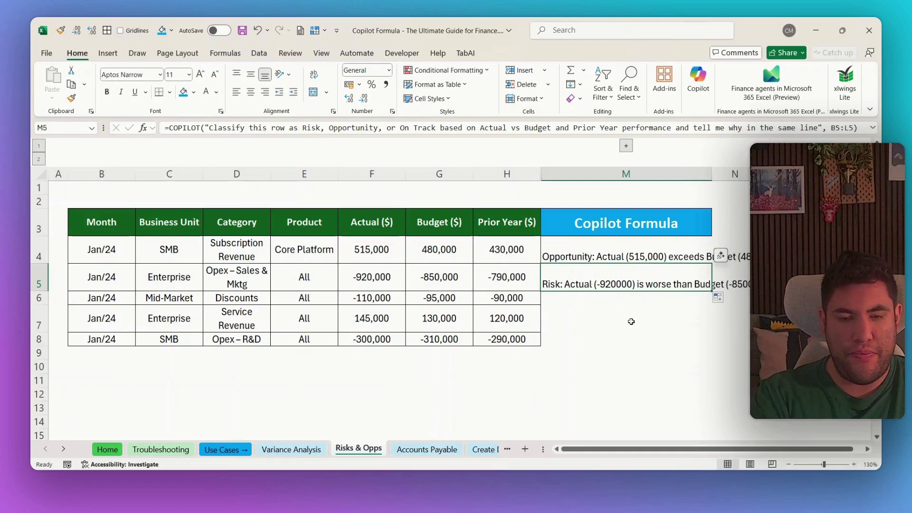
key("Delete")
Delete M4's leading equals sign to keep it as COPILOT text, then go to Accounts Payable.
key("Up")
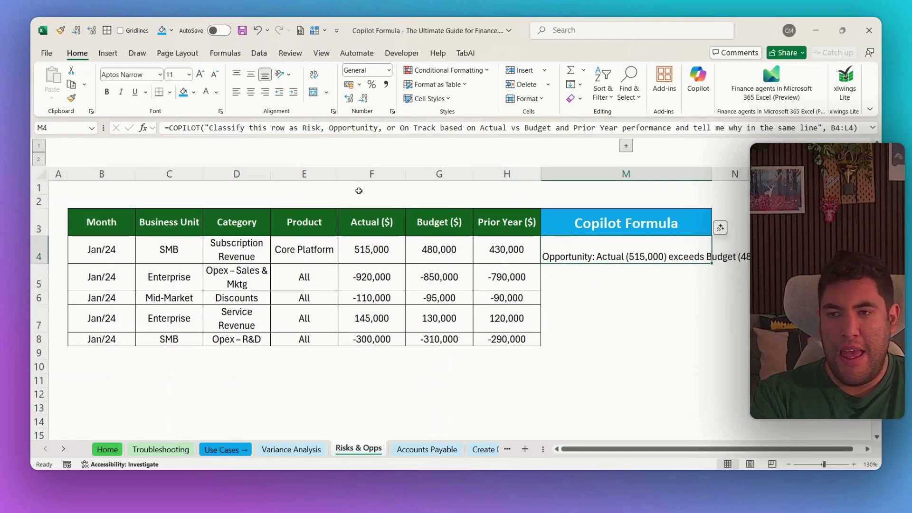
left_click(180, 129)
key("Home")
key("Delete")
key("Return")
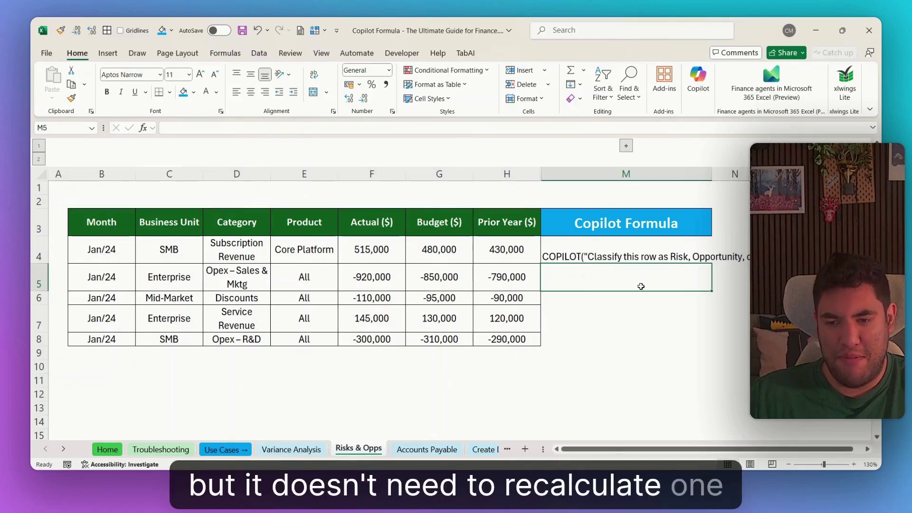
key("ctrl+Page_Down")
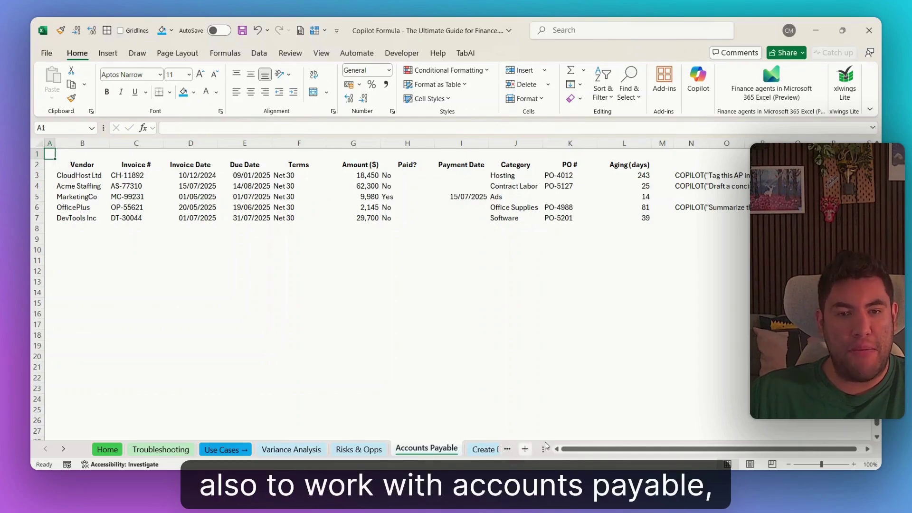
Add = before N3's invoice-tagging COPILOT prompt so it evaluates.
left_click(131, 258)
left_click(82, 164)
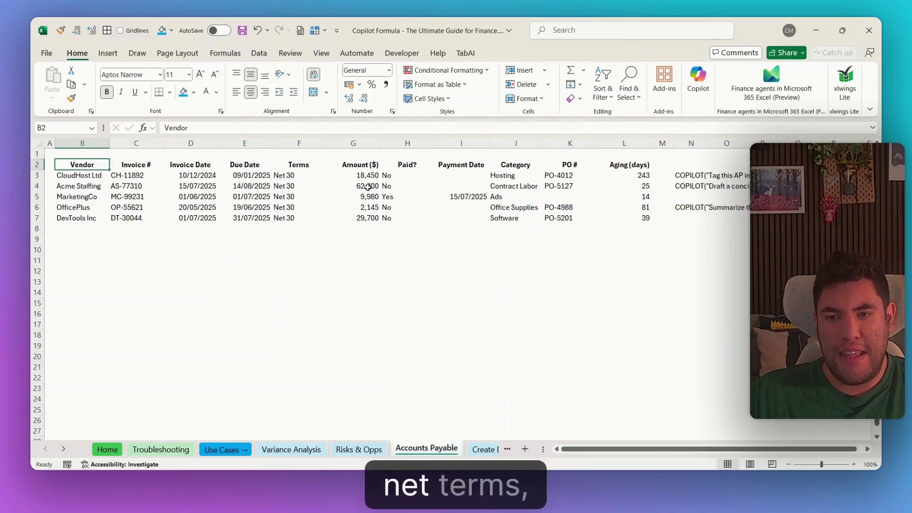
left_click(691, 175)
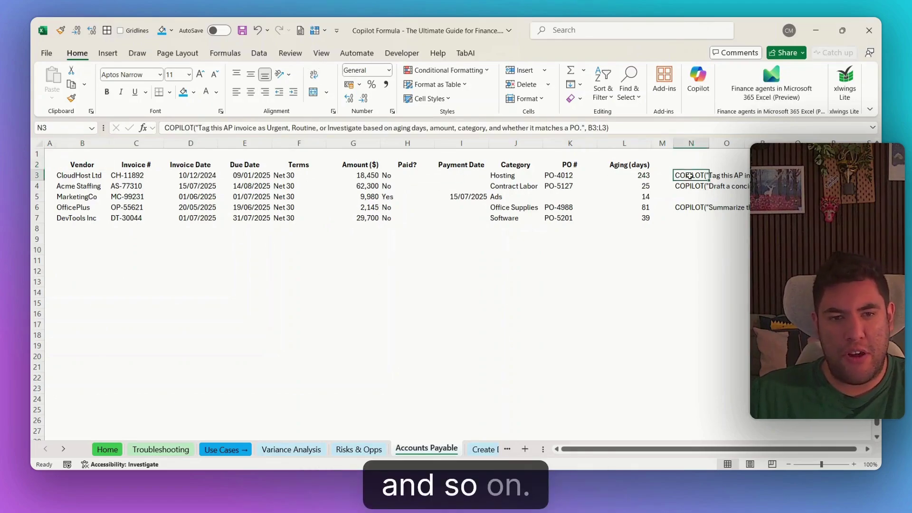
key("Right")
key("Right")
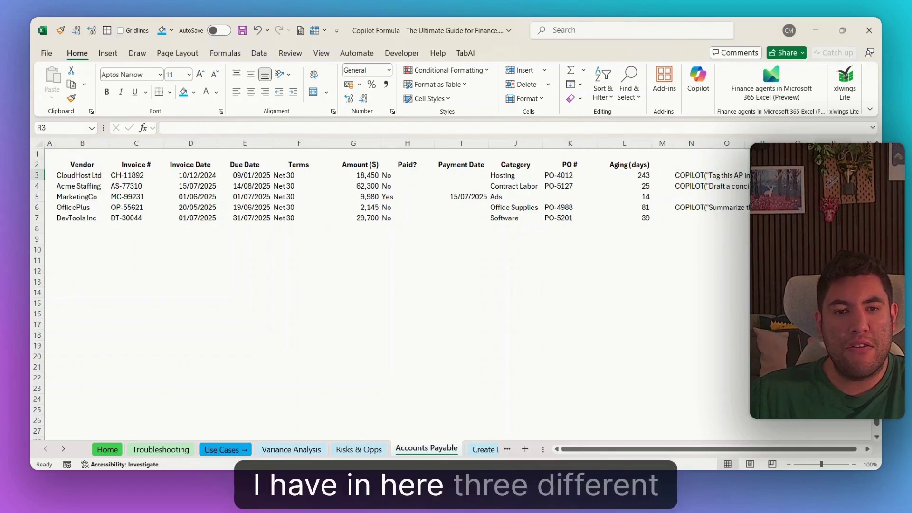
key("Left")
key("Left")
key("Left")
key("Left")
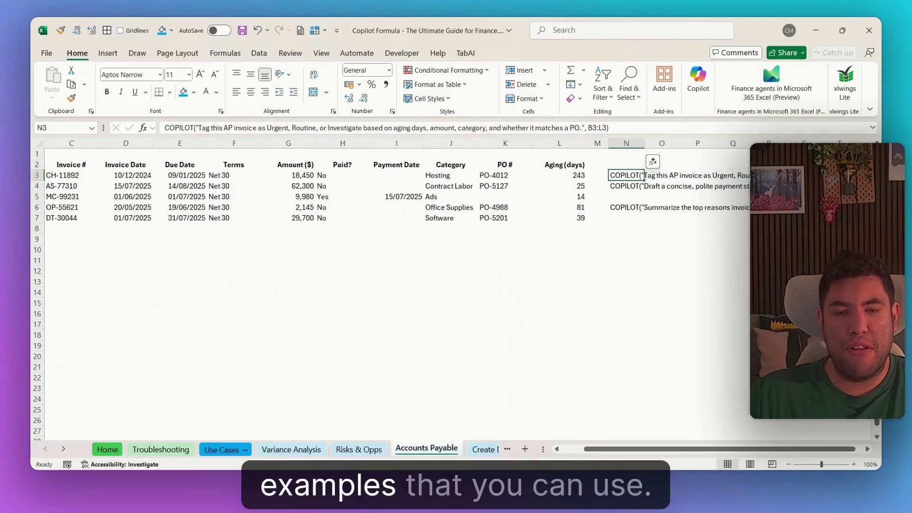
left_click(166, 127)
type("=")
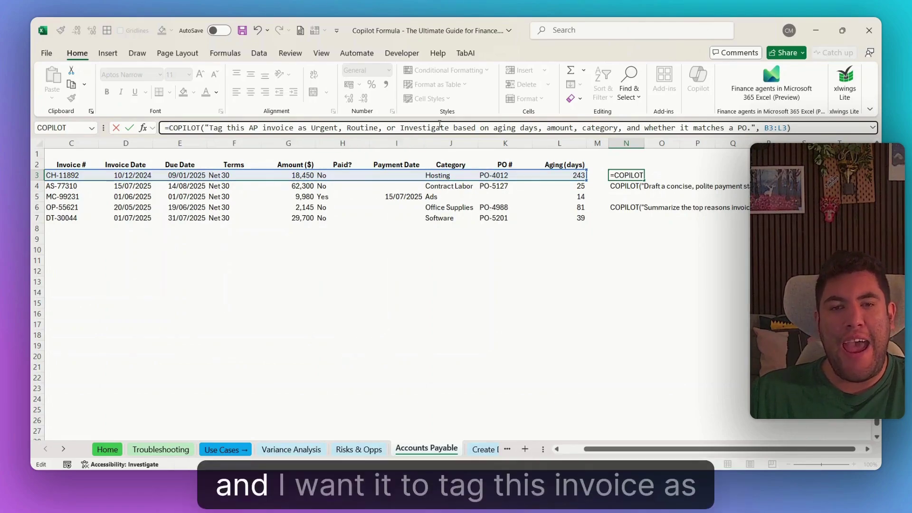
key("Return")
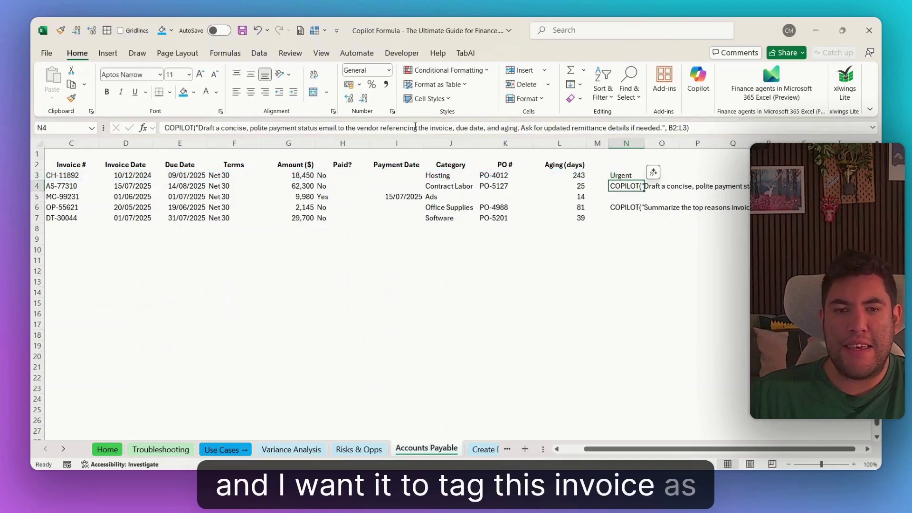
Check N3's Urgent tag, then start removing its leading = to make it text.
left_click(625, 178)
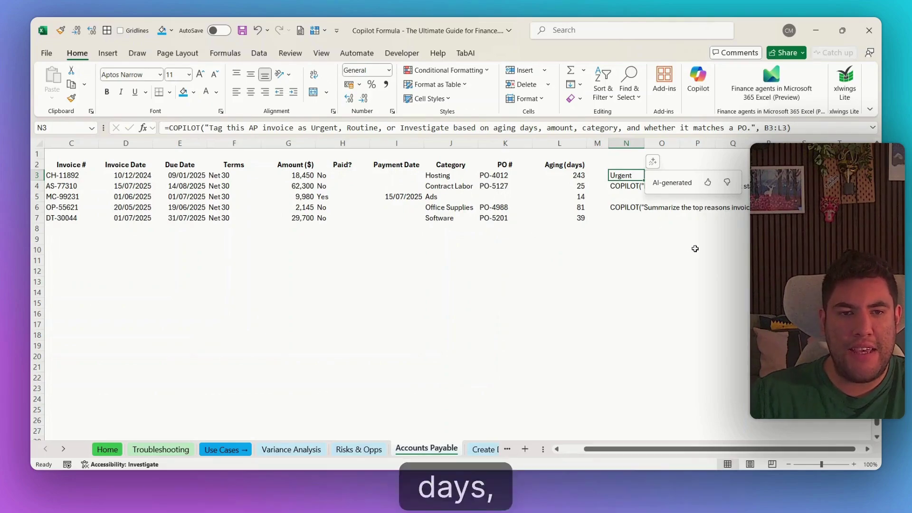
left_click(696, 218)
left_click(624, 175)
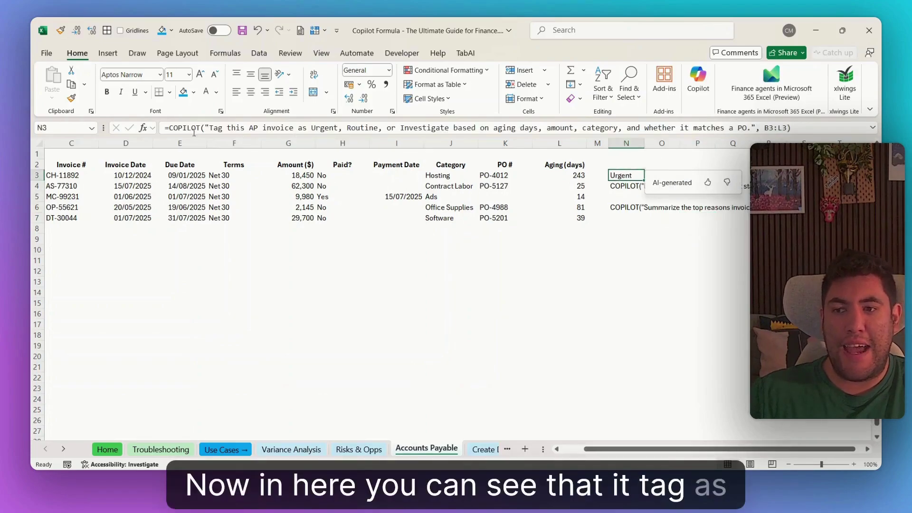
left_click(184, 125)
type("=")
key("BackSpace")
key("BackSpace")
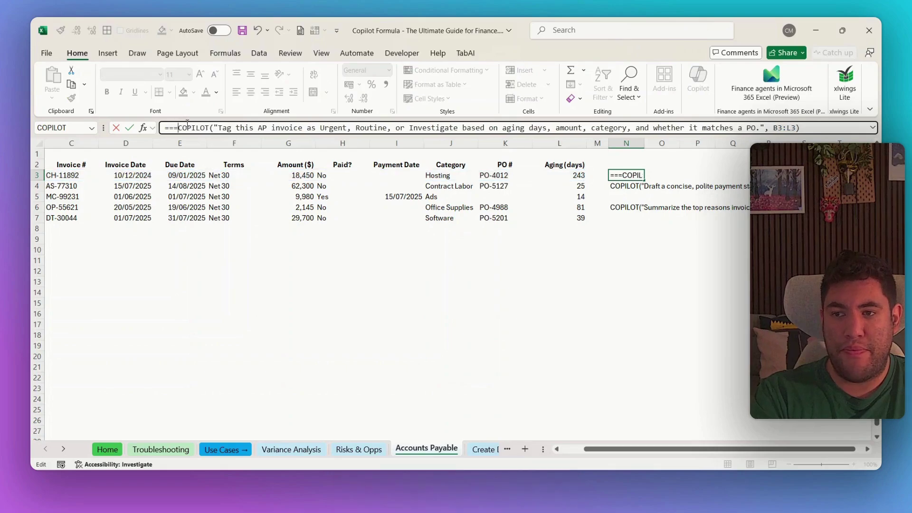
Keep N3 as text and turn N4's prompt into a live COPILOT email formula.
key("Return")
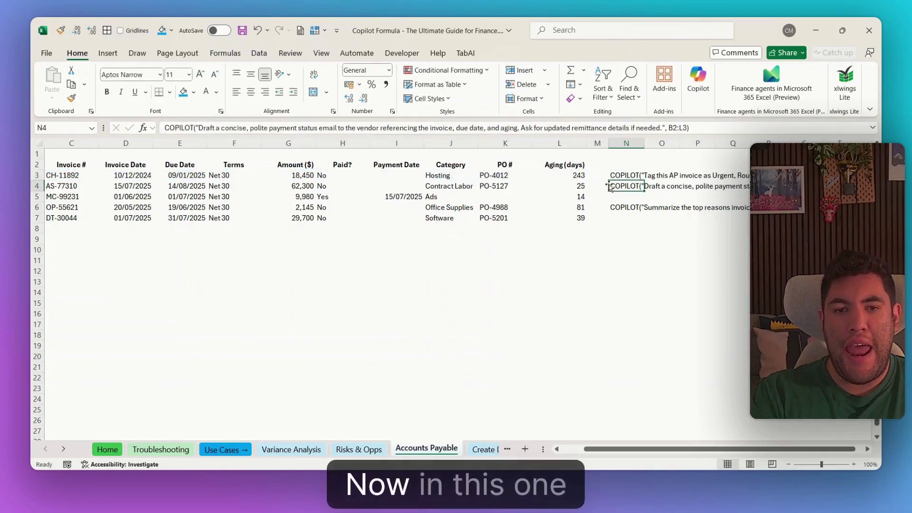
left_click(245, 129)
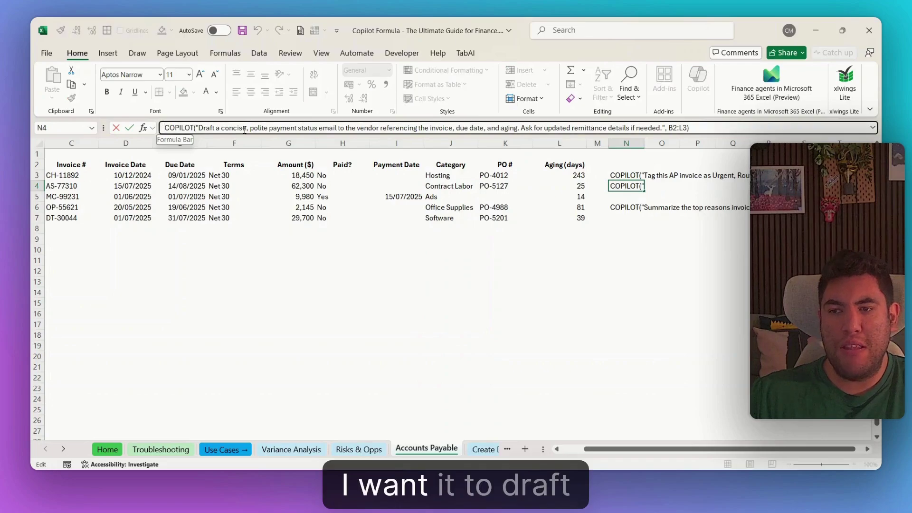
type("=")
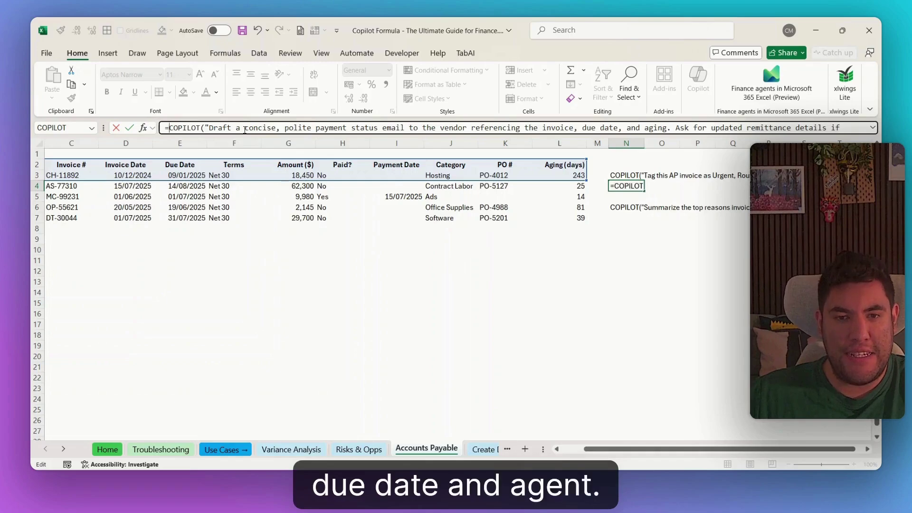
key("Return")
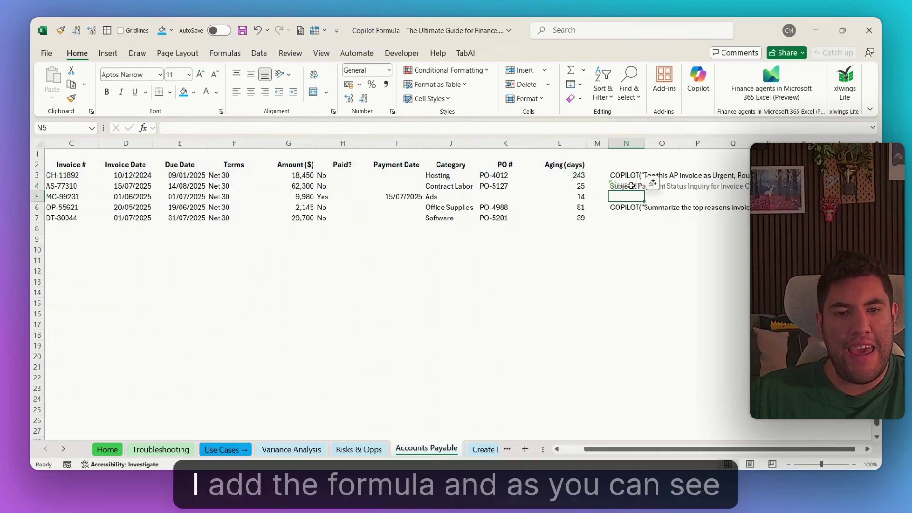
Make row 4 taller, wrap N4's text, and widen column N to show the email.
left_click(632, 187)
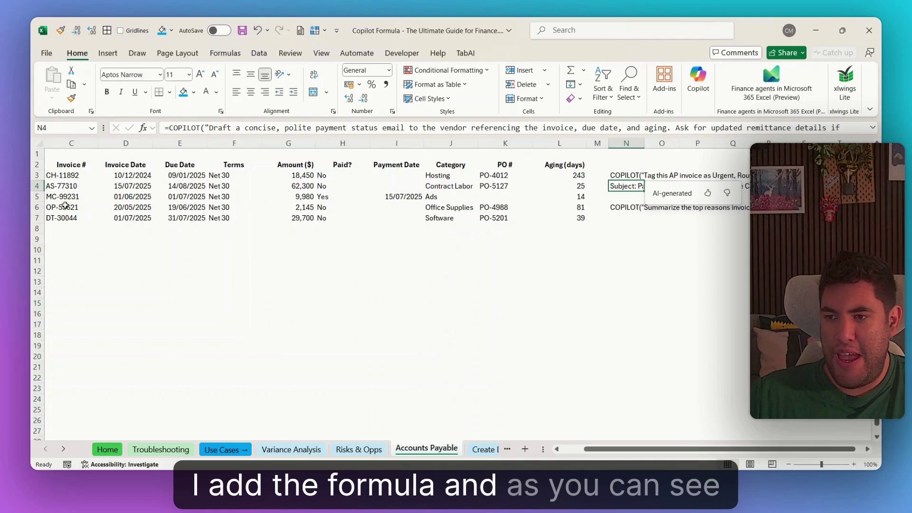
left_click_drag(41, 193, 41, 277)
left_click(314, 74)
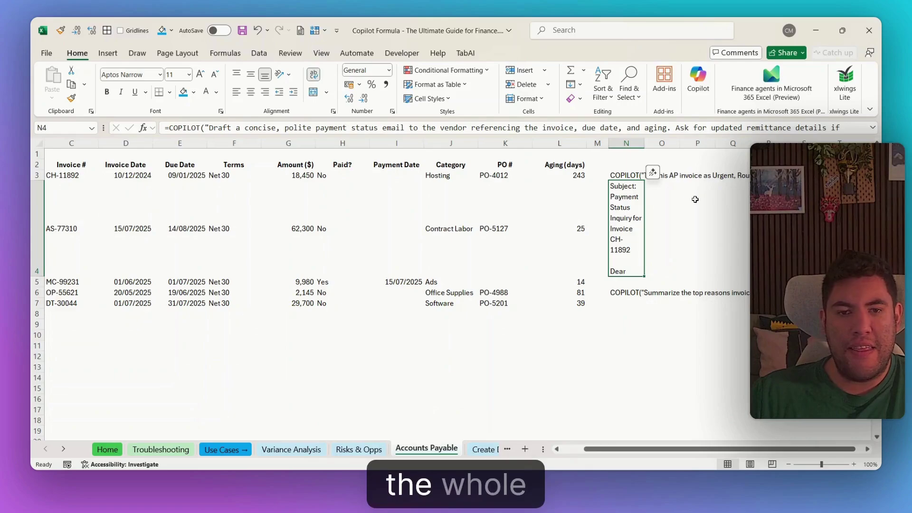
scroll(694, 198, "down", 2)
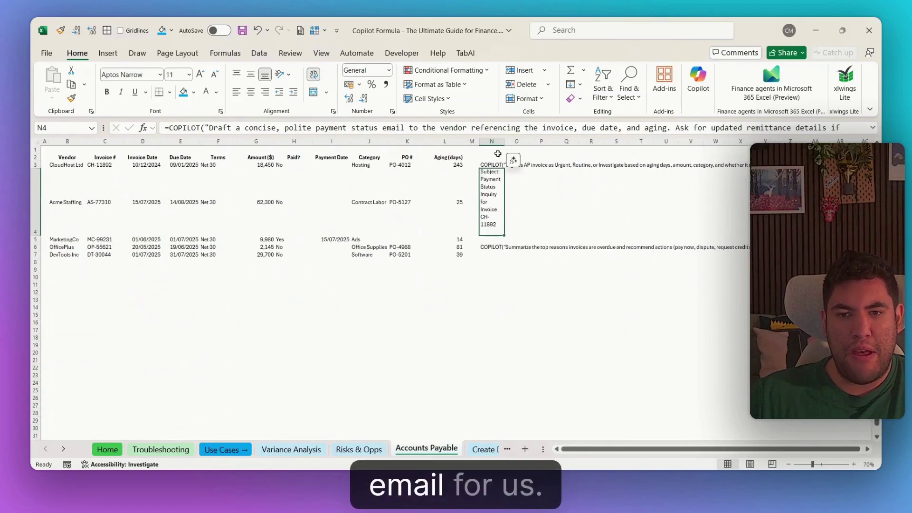
left_click_drag(504, 141, 772, 142)
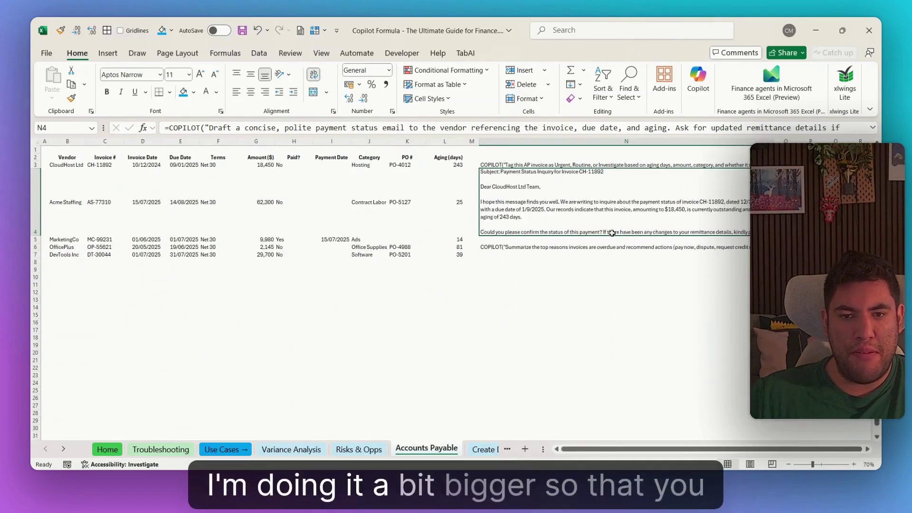
scroll(611, 233, "up", 2)
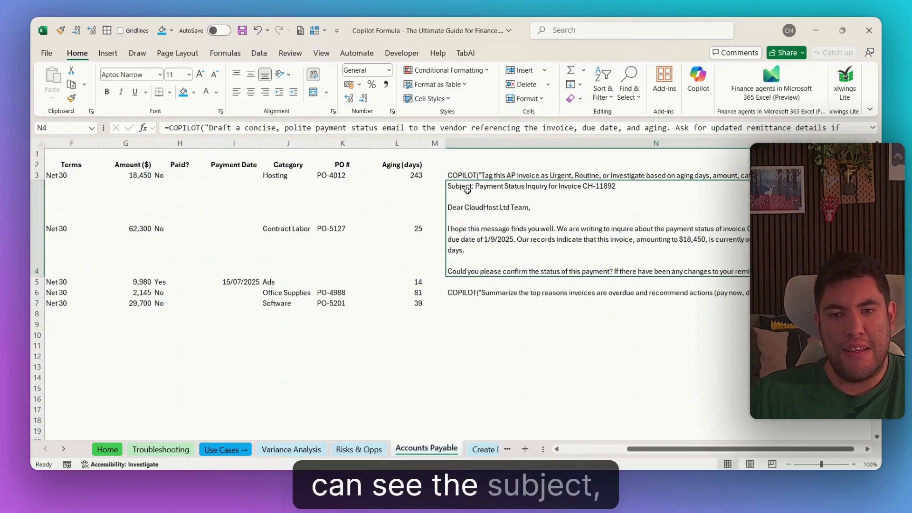
scroll(518, 207, "down", 1)
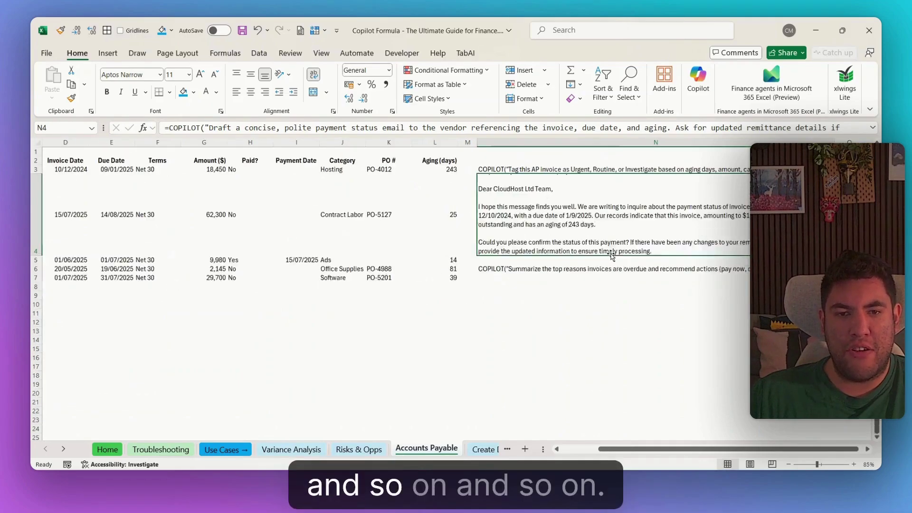
scroll(608, 251, "down", 1)
Inspect N4's formula and its referenced range without changing it.
left_click(503, 128)
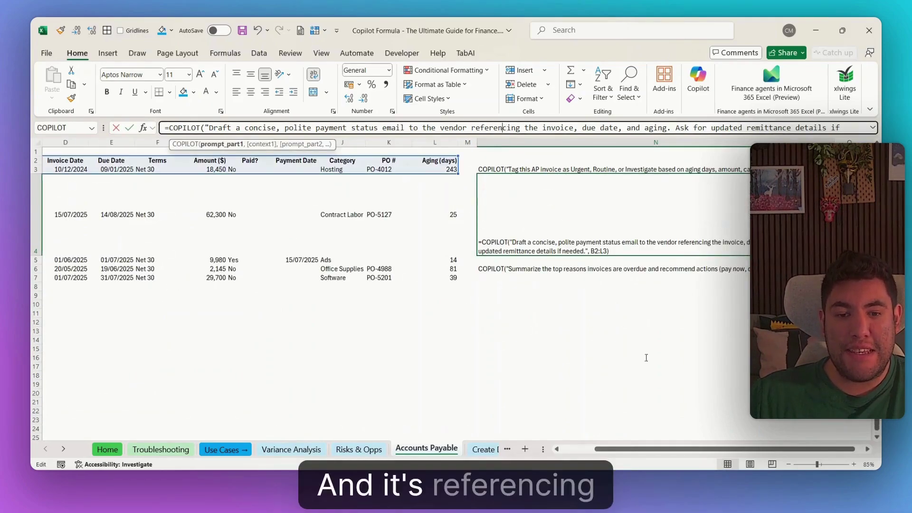
left_click_drag(630, 450, 596, 452)
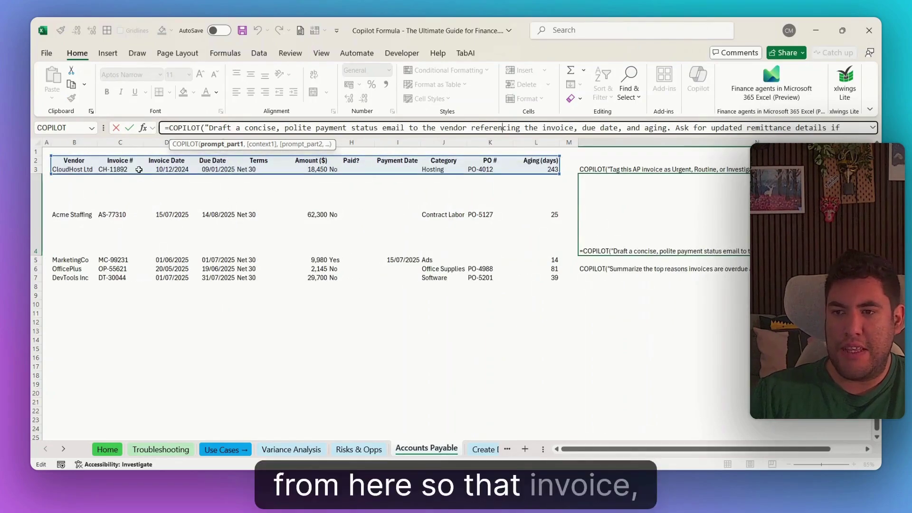
key("Escape")
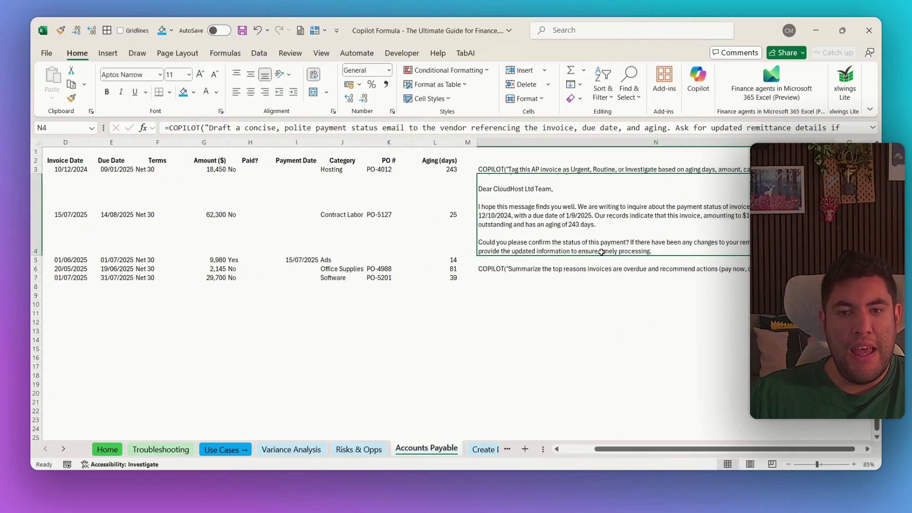
left_click(176, 128)
key("Home")
key("Delete")
key("Return")
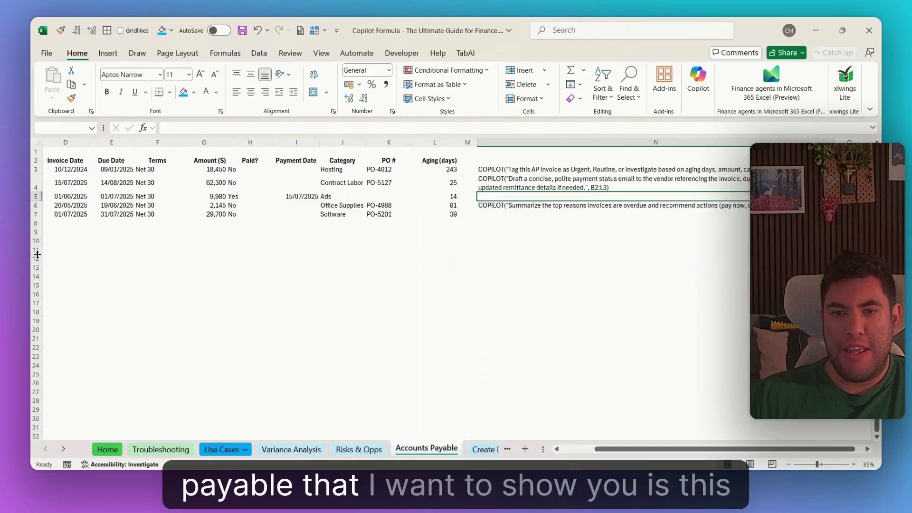
left_click(526, 206)
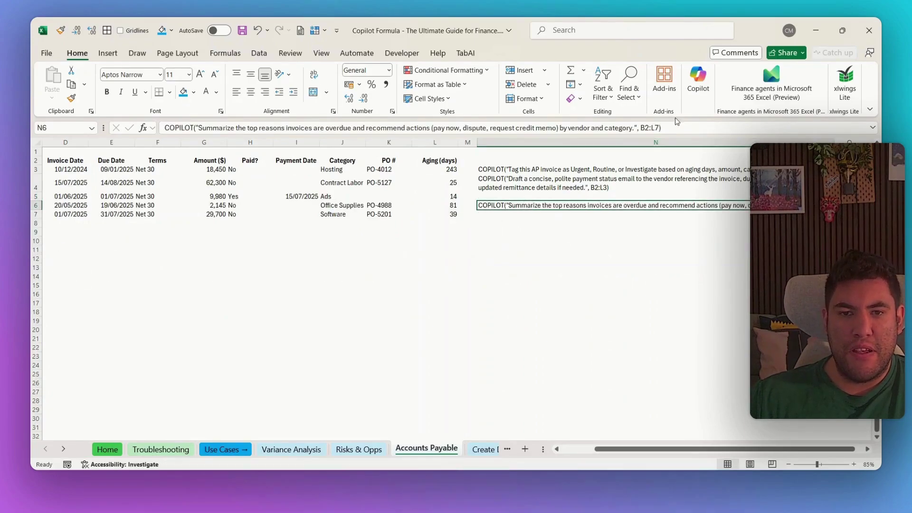
key("F2")
key("Home")
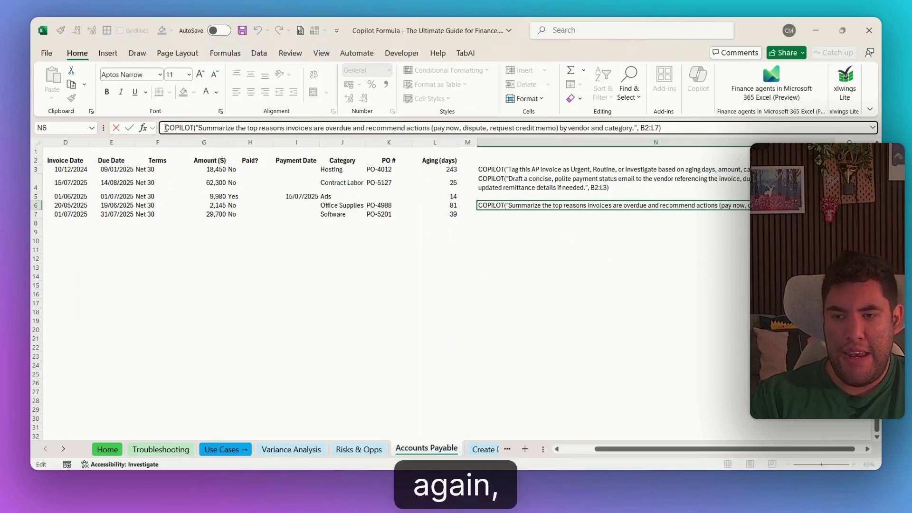
type("=")
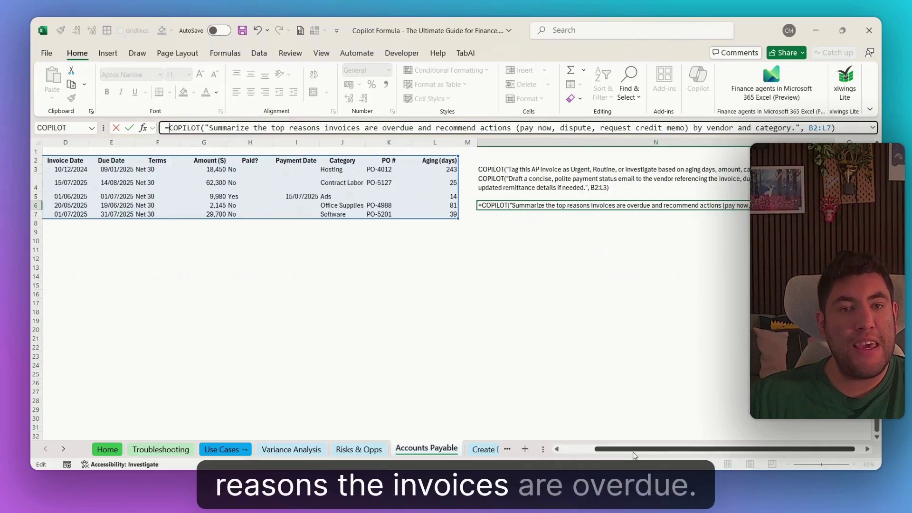
left_click_drag(635, 449, 602, 448)
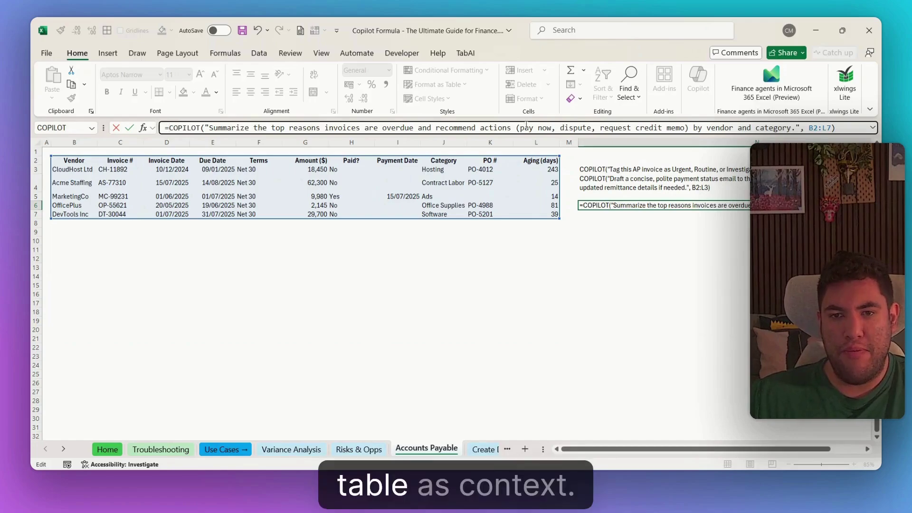
key("Return")
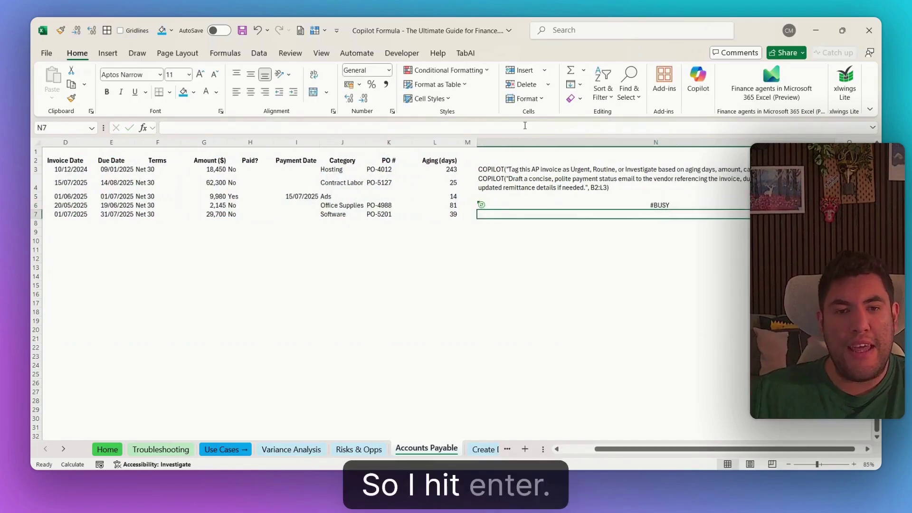
left_click_drag(494, 205, 732, 240)
left_click(785, 330)
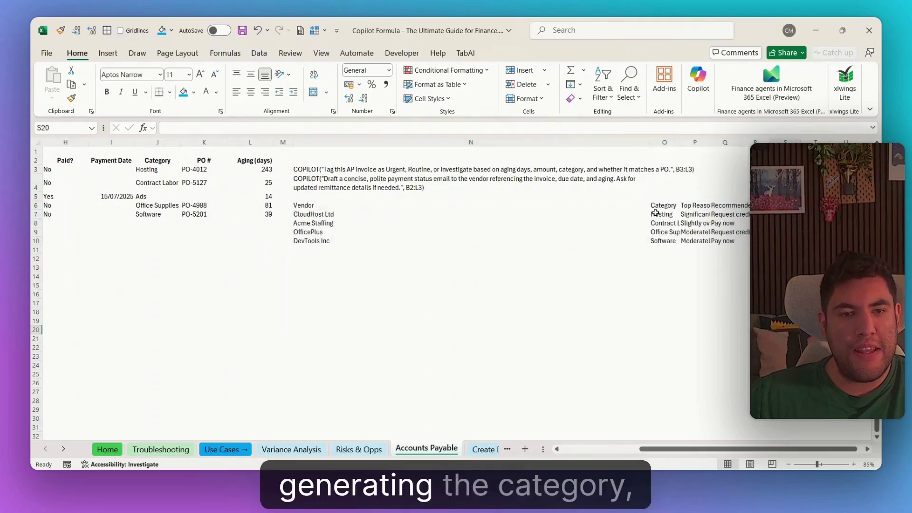
left_click(681, 207)
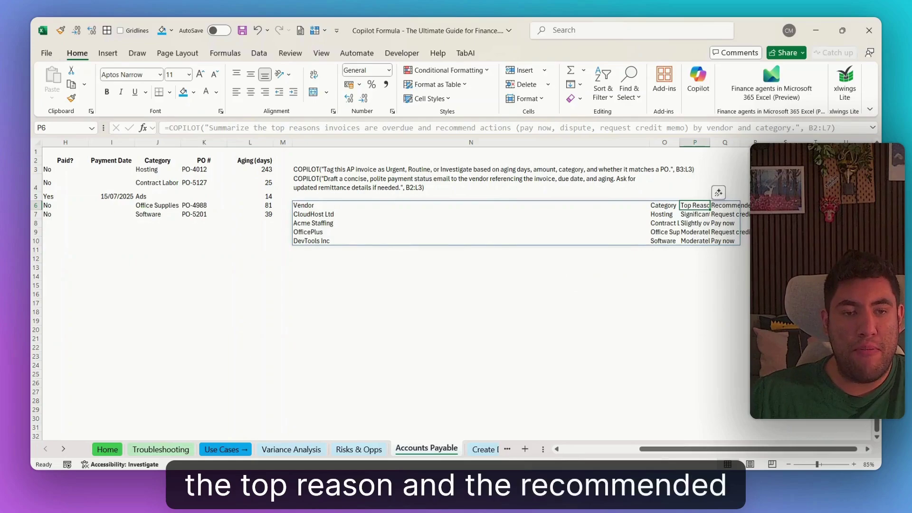
left_click(316, 205)
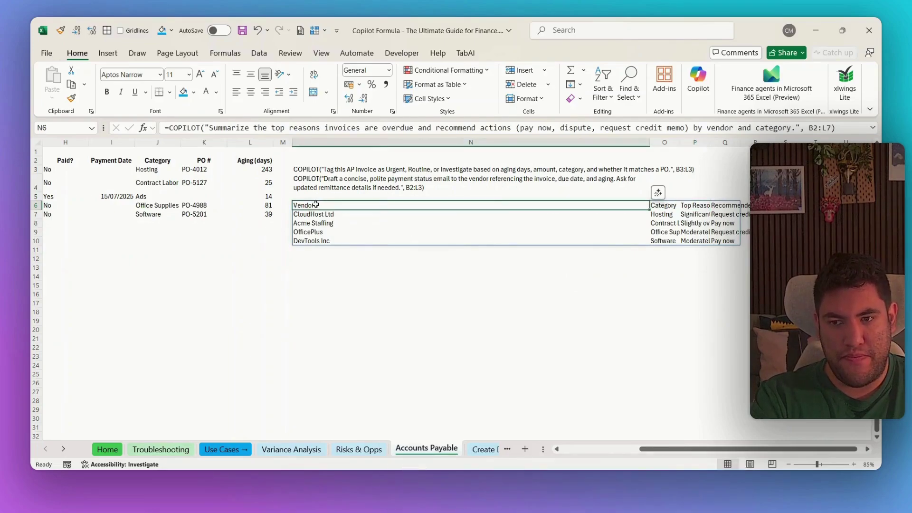
left_click(173, 125)
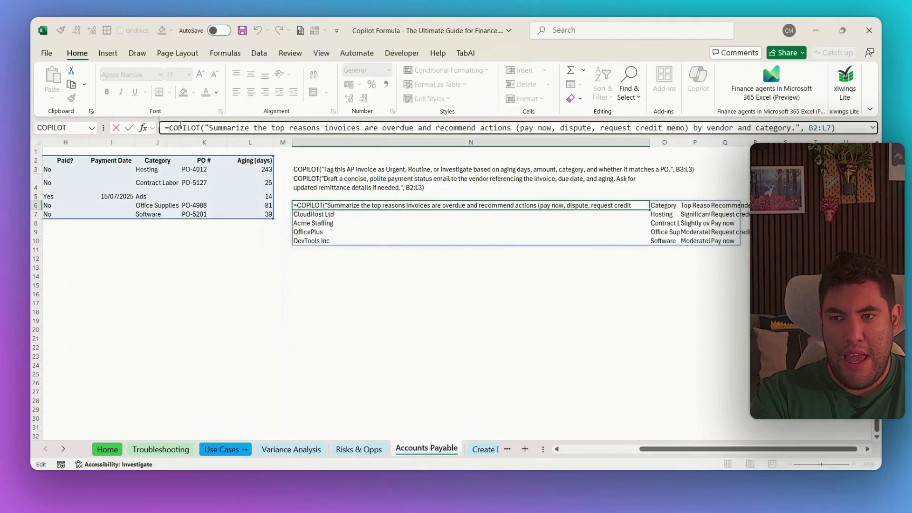
key("BackSpace")
left_click(508, 325)
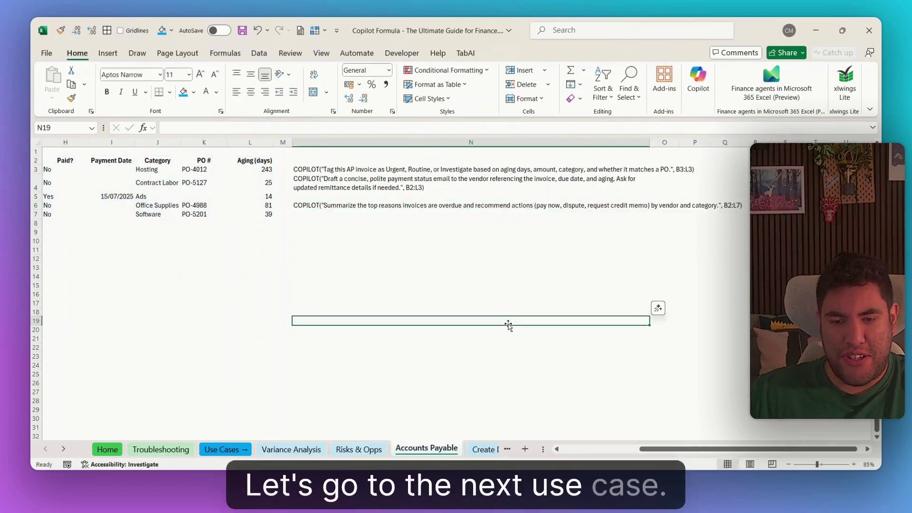
On Create Datasets, run B2's beer-company sales forecast COPILOT prompt.
key("ctrl+Page_Down")
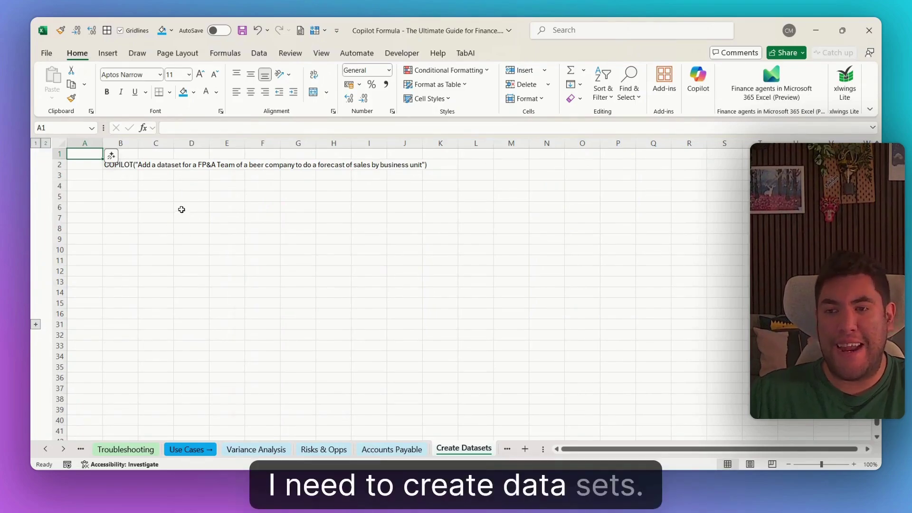
left_click(125, 164)
left_click(227, 125)
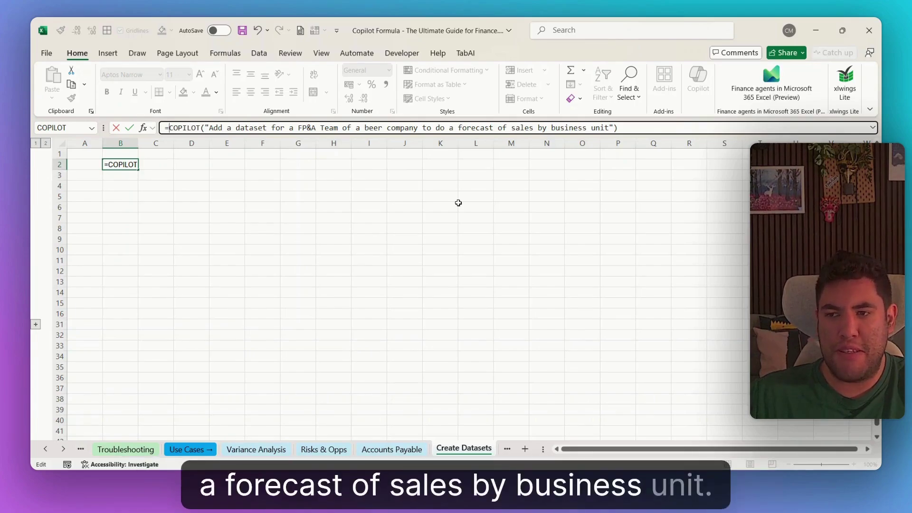
key("Return")
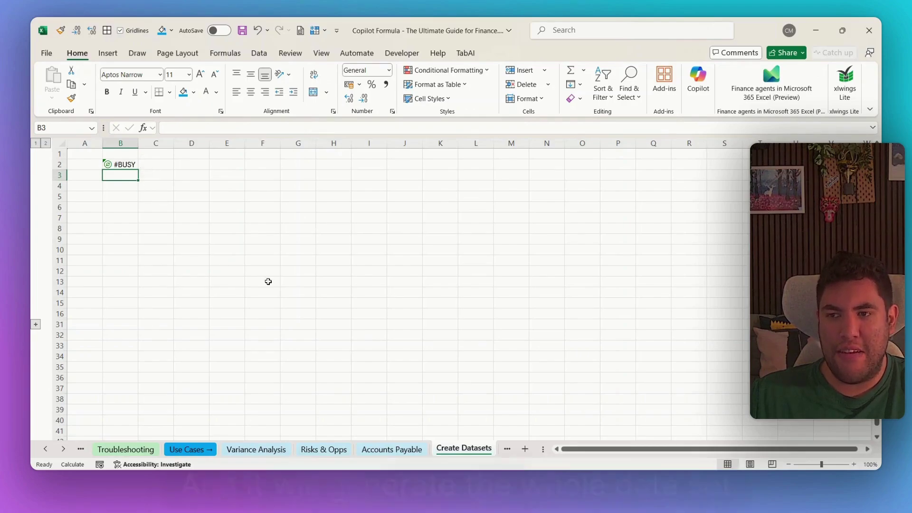
Review the generated business unit and price columns, then revert B2 to plain text.
left_click(156, 218)
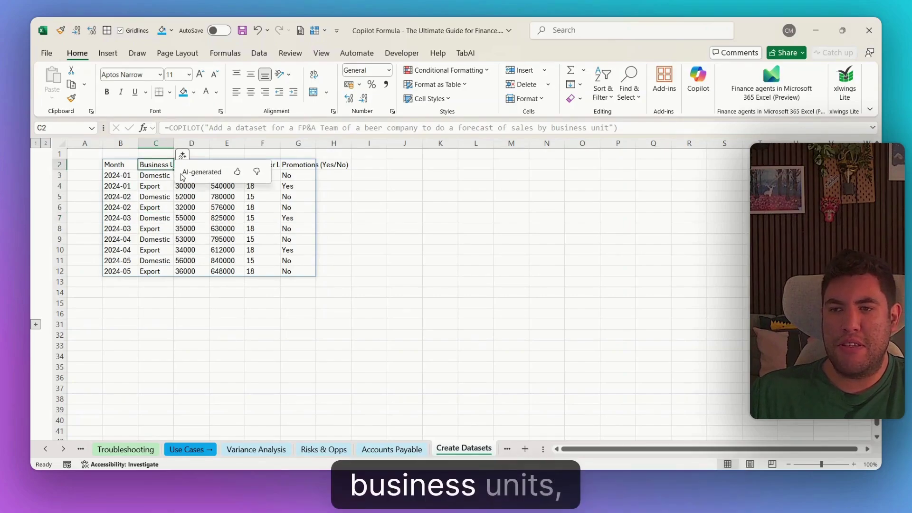
left_click(264, 240)
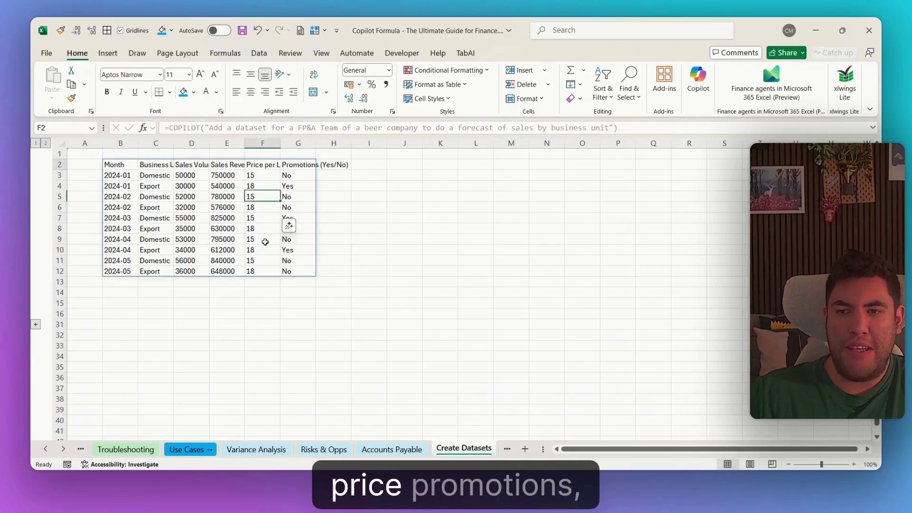
key("ctrl+Up")
left_click(407, 269)
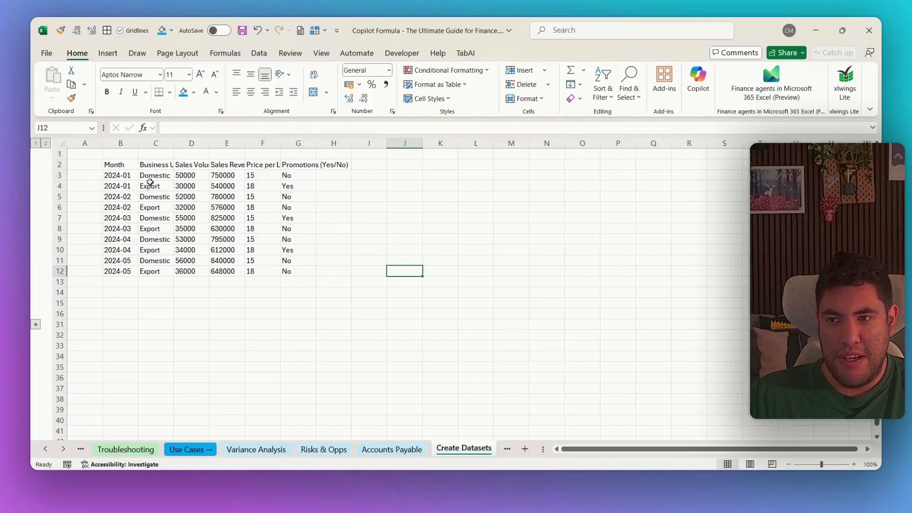
left_click(126, 165)
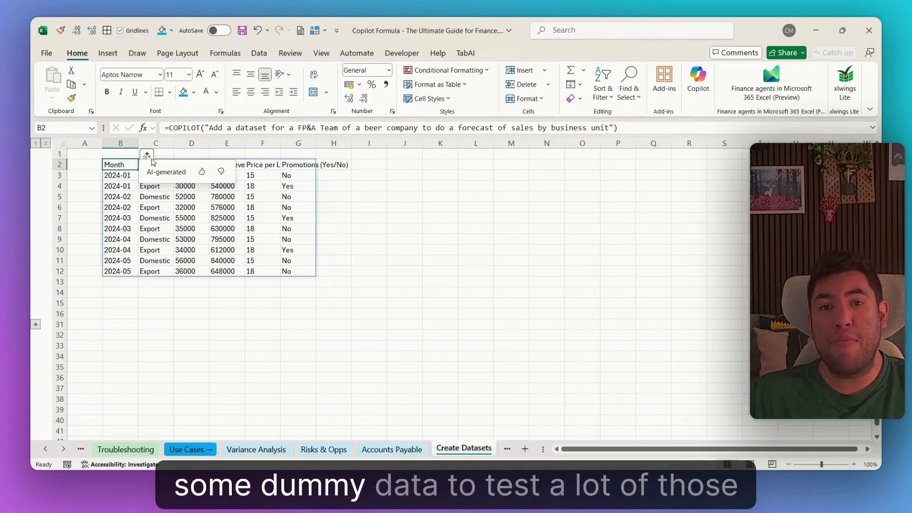
left_click(177, 127)
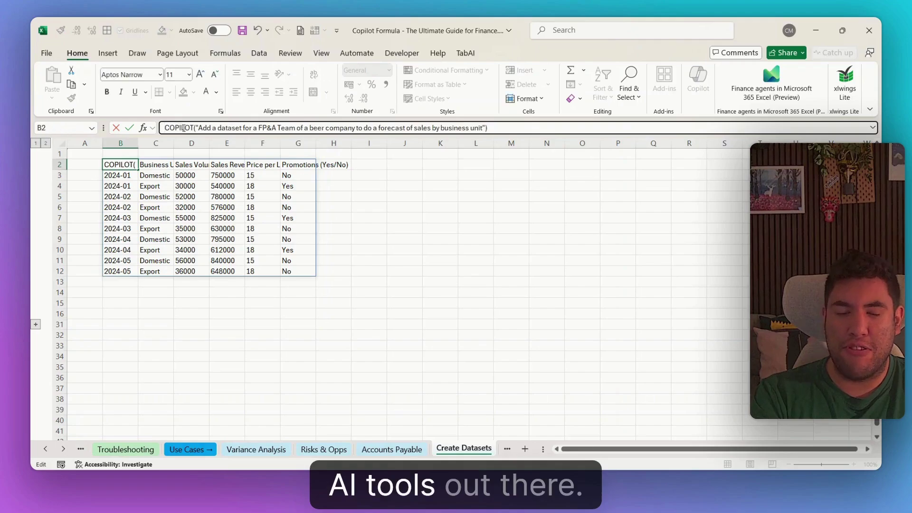
key("Return")
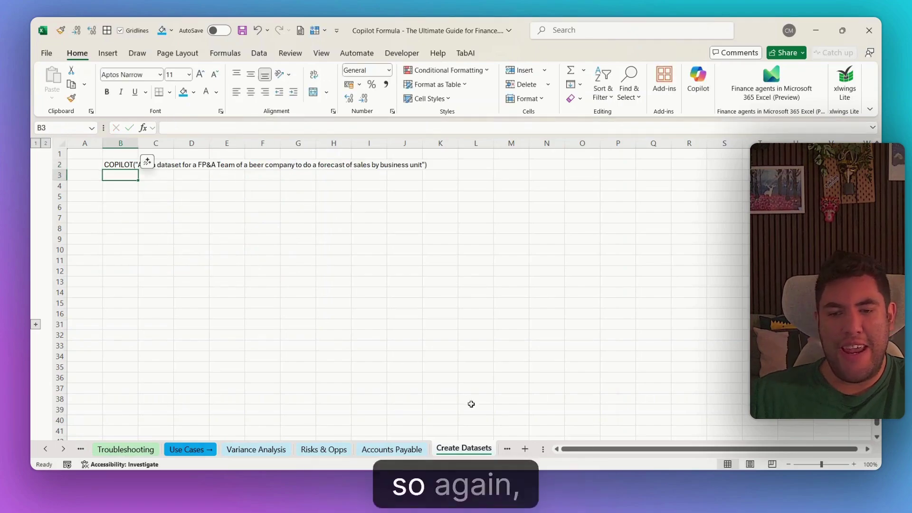
On Budget Memo, review the line items, budgeted and actual amount columns.
key("ctrl+Page_Down")
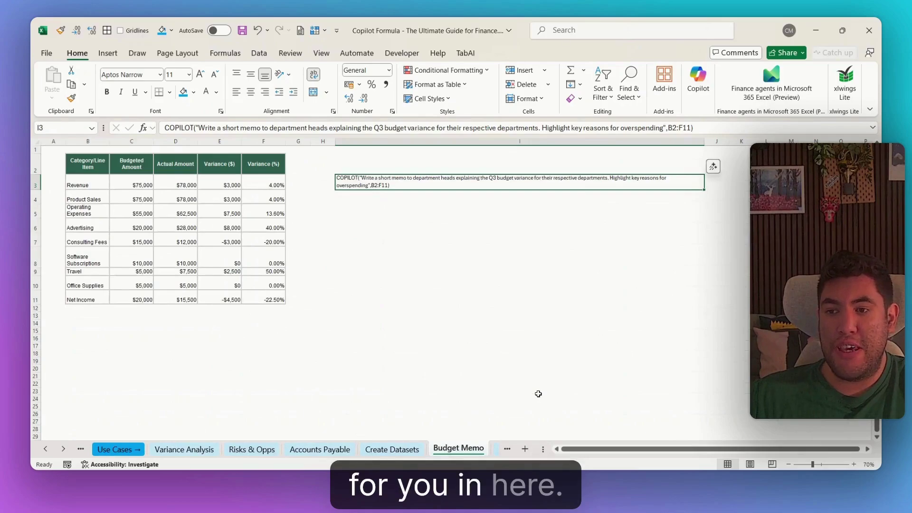
scroll(358, 322, "up", 2)
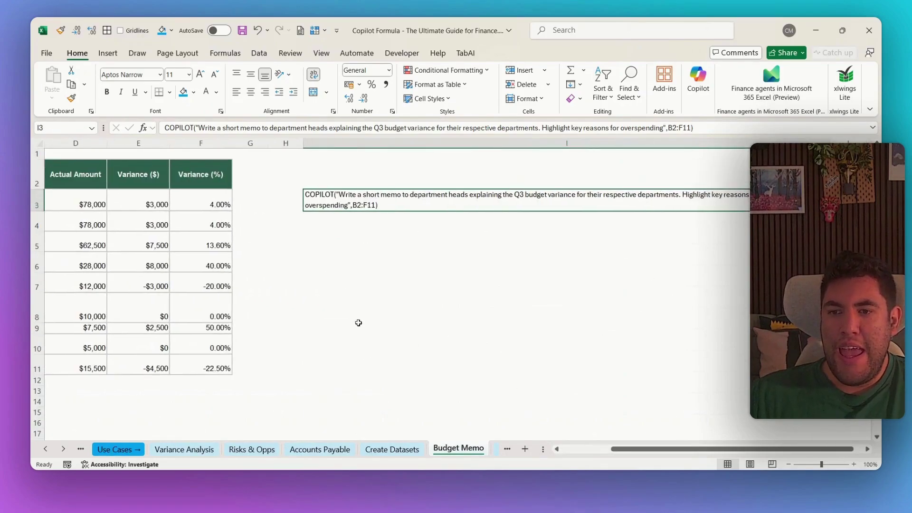
left_click_drag(397, 329, 30, 325)
left_click(157, 220)
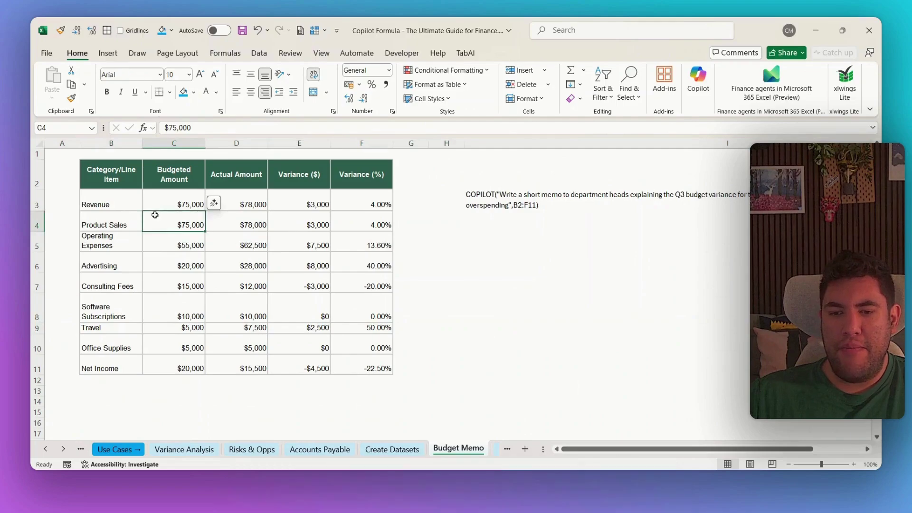
key("Up")
key("Up")
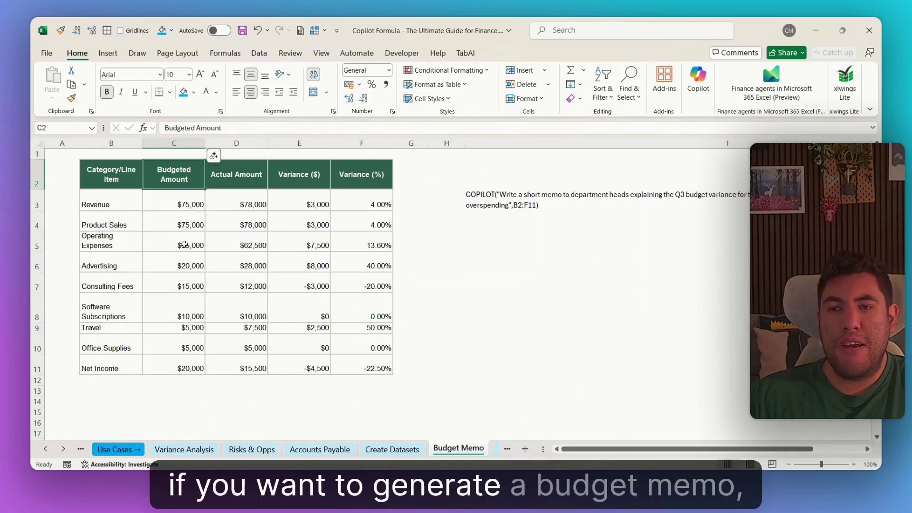
key("Left")
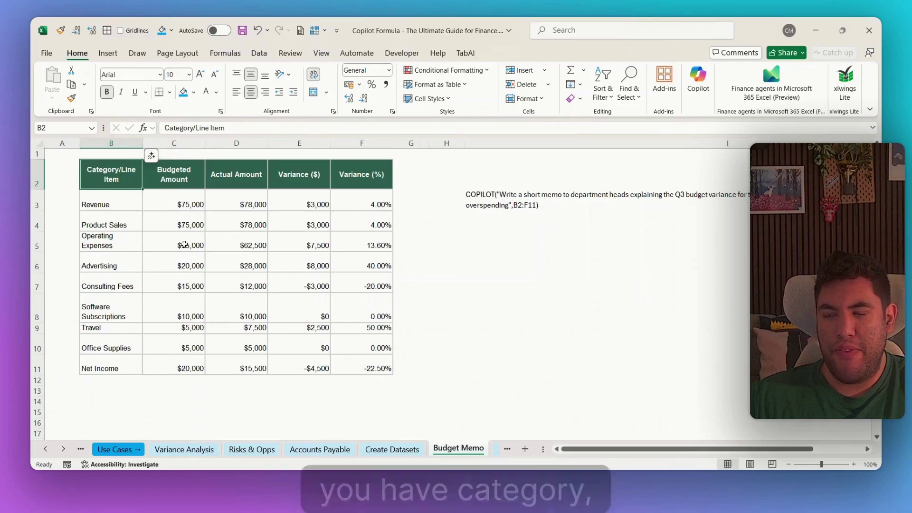
key("ctrl+shift+Down")
key("Right")
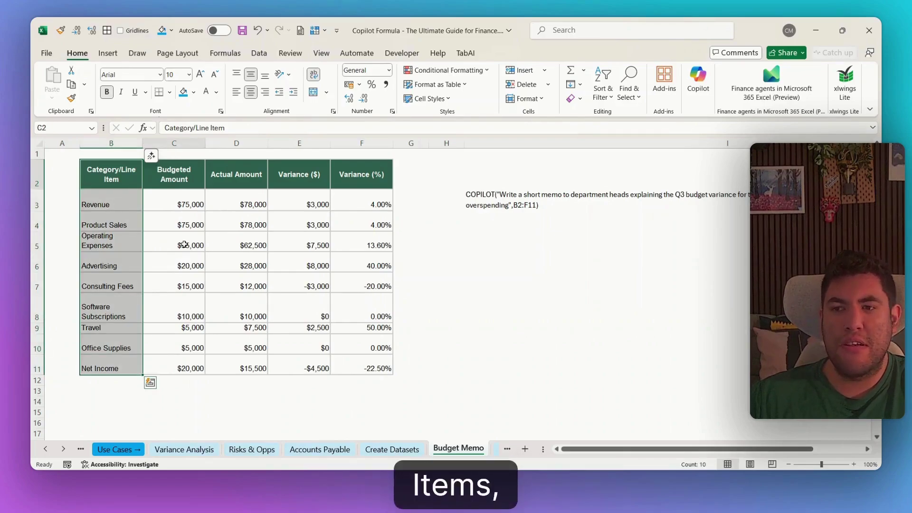
key("Right")
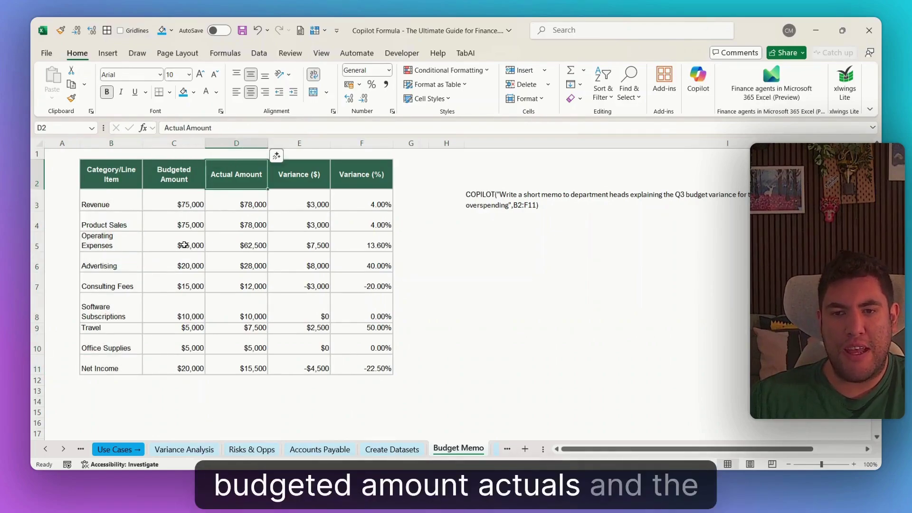
Add = to I3's memo prompt, verify its B2:F11 range, and run it.
left_click(484, 203)
left_click(166, 127)
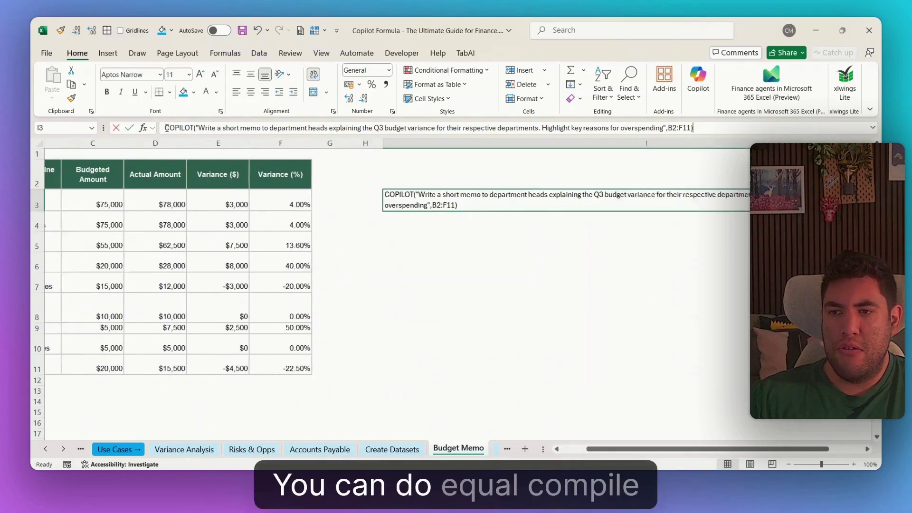
type("=")
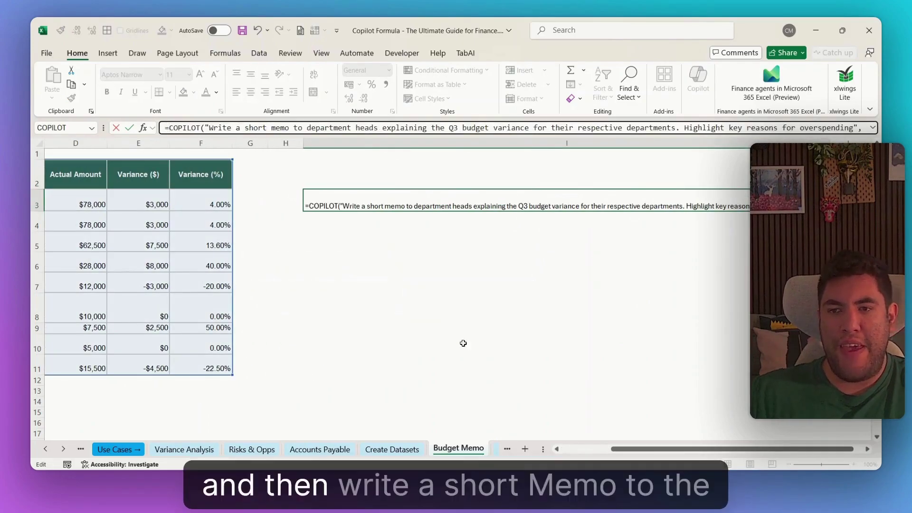
left_click_drag(688, 449, 638, 449)
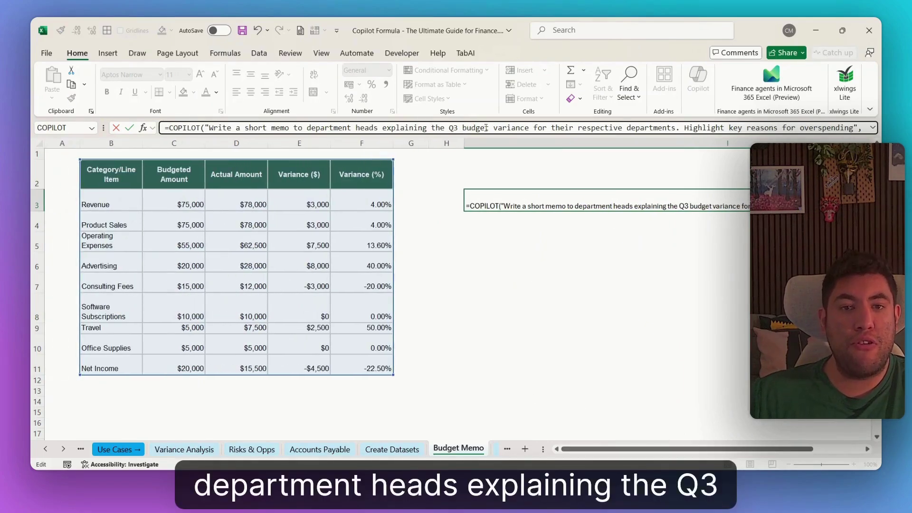
left_click(770, 129)
scroll(456, 285, "right", 3)
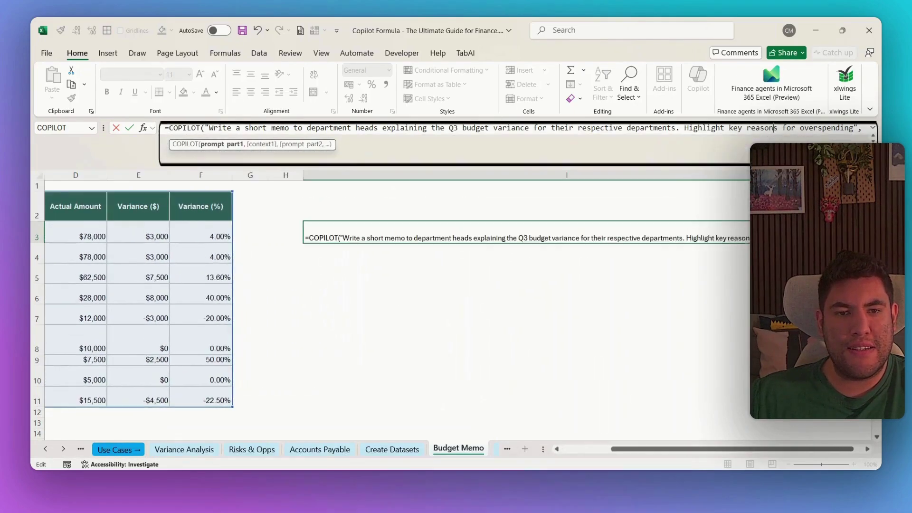
left_click(872, 128)
left_click(454, 140)
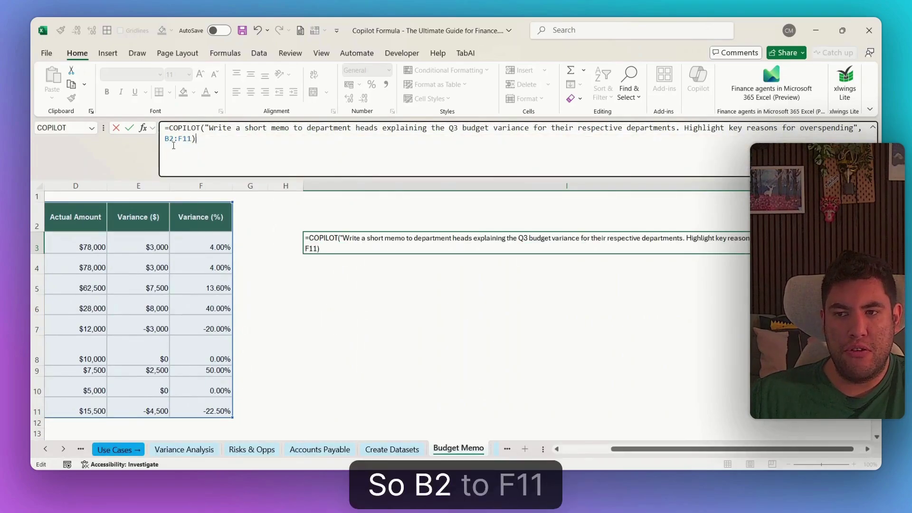
key("Return")
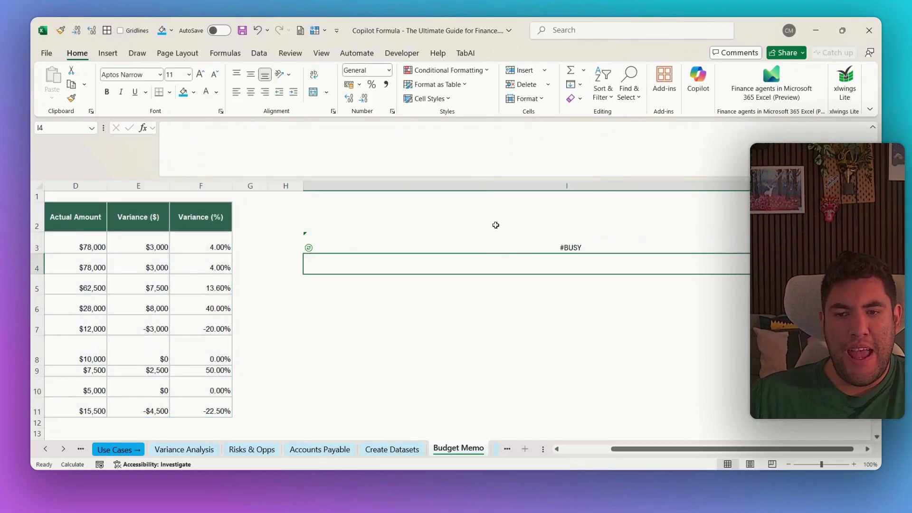
Enlarge row 3 so I3's full 'Q3 Budget Variance Summary' memo is visible.
left_click(353, 244)
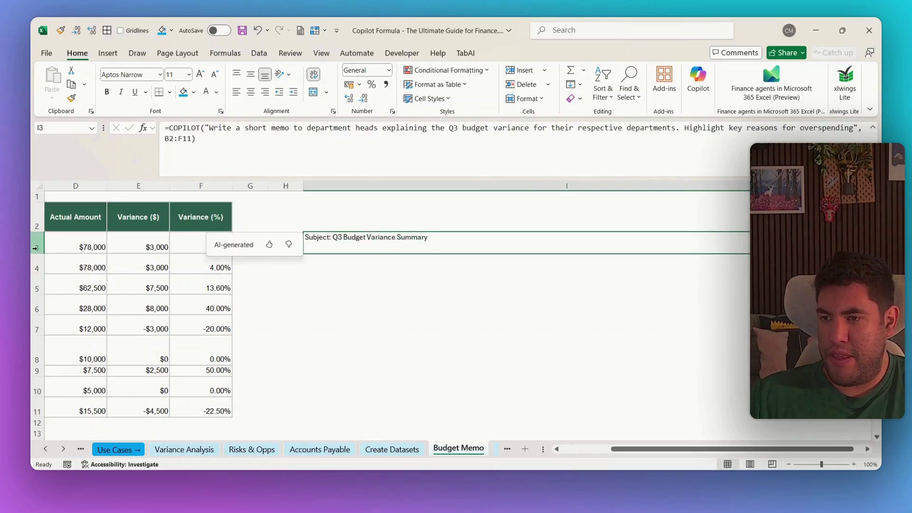
left_click_drag(37, 254, 52, 398)
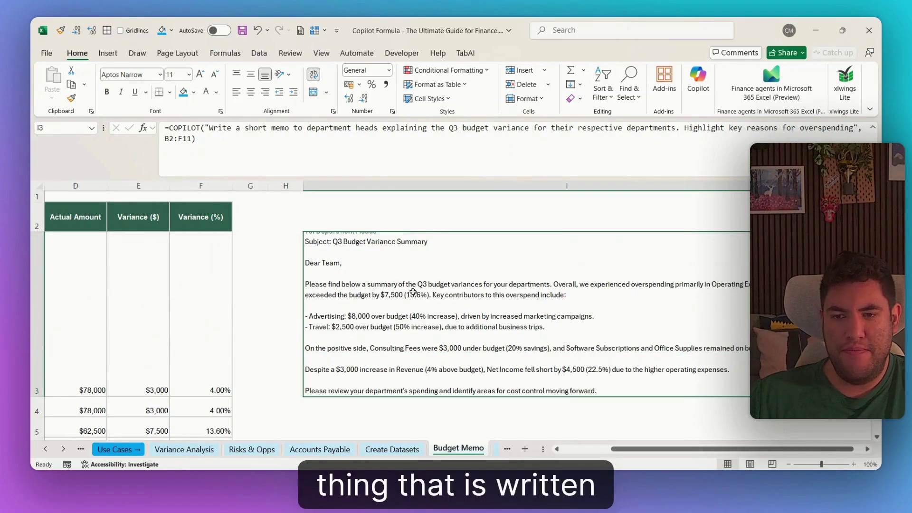
scroll(428, 285, "down", 1)
scroll(474, 287, "down", 1, "ctrl")
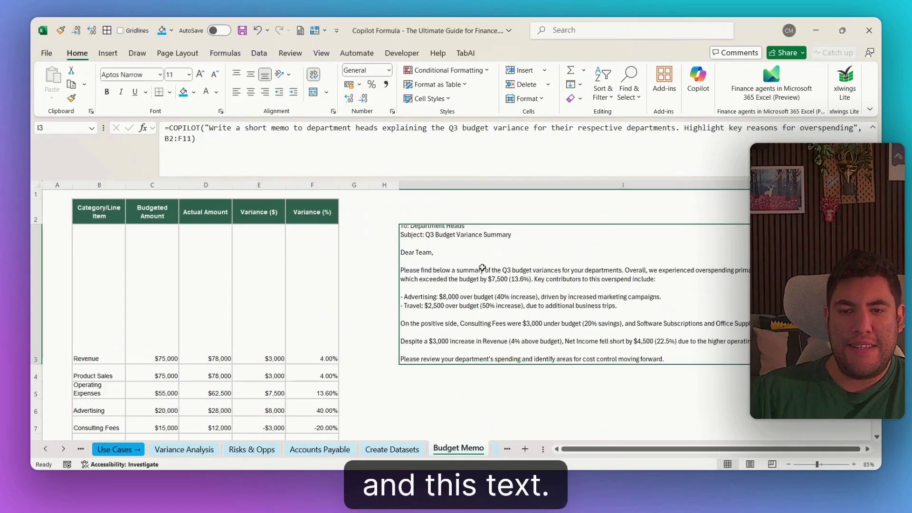
Paste the memo as plain values into I6 and review its text.
scroll(482, 268, "down", 3)
scroll(475, 287, "up", 1)
left_click(471, 304)
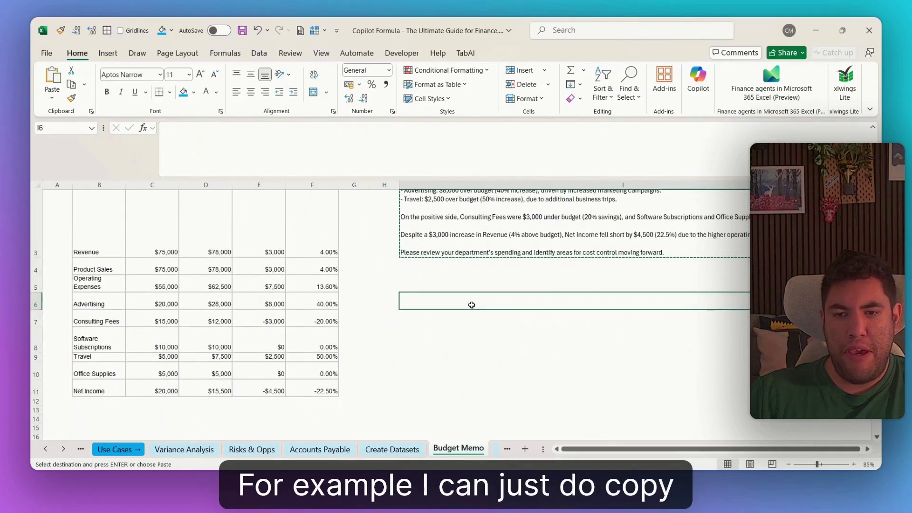
key("ctrl+alt+v")
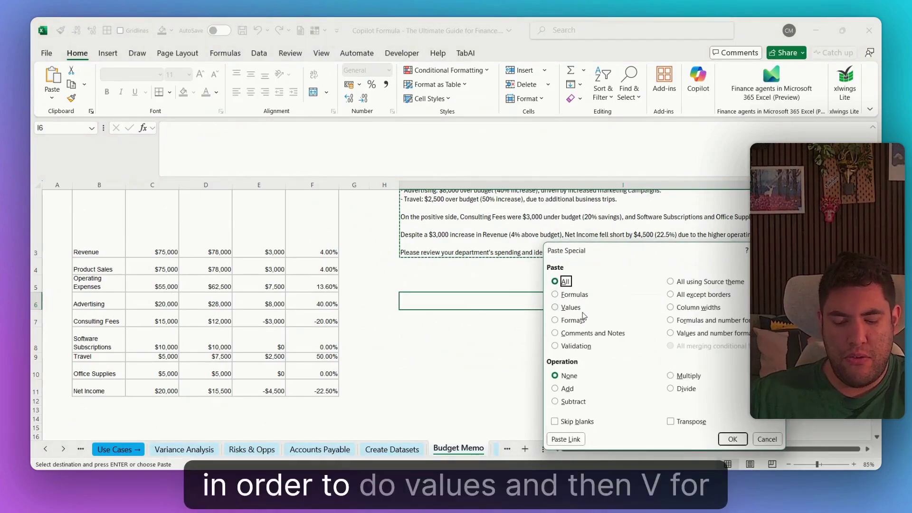
key("v")
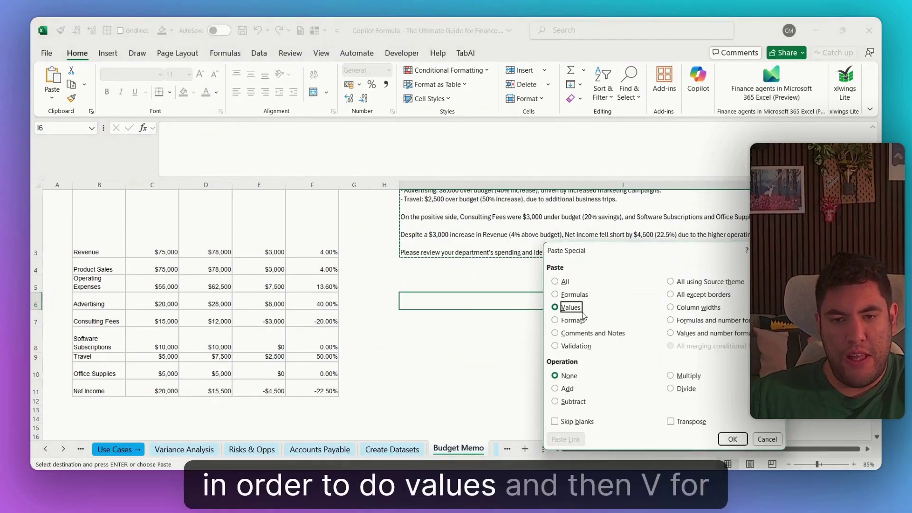
left_click(737, 436)
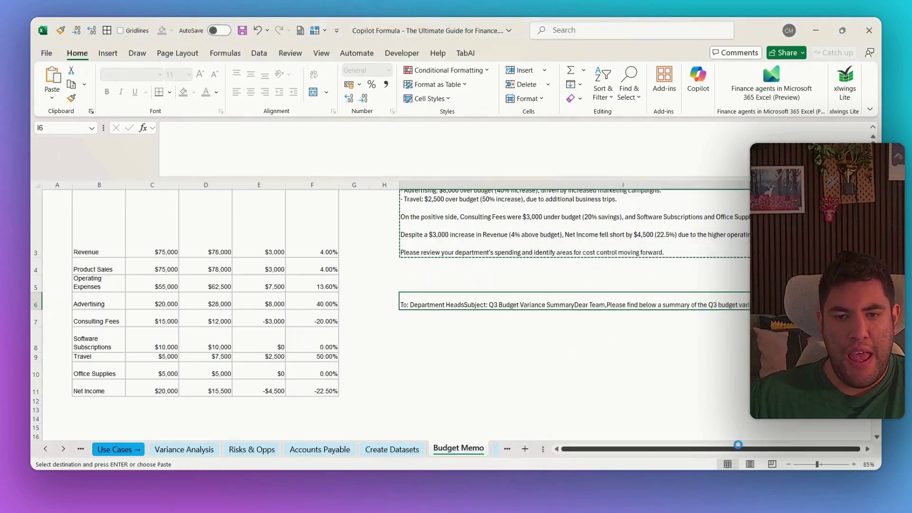
double_click(576, 305)
left_click(203, 139)
left_click_drag(203, 139, 173, 114)
key("Escape")
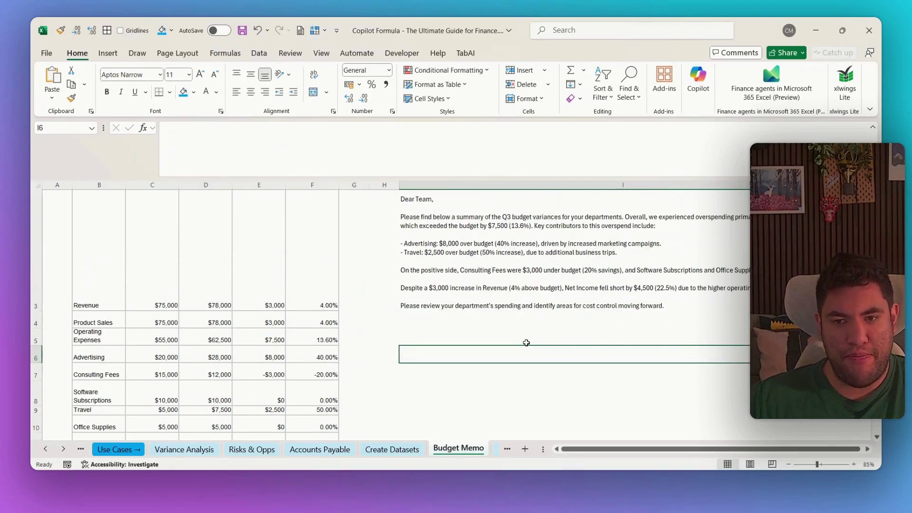
Remove I3's leading = so it becomes plain text, then shorten row 2.
left_click(475, 299)
left_click(176, 128)
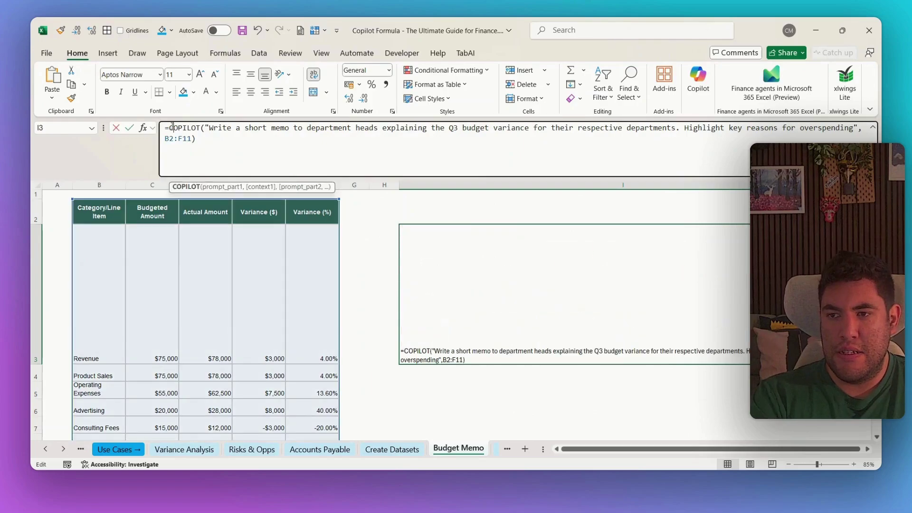
key("BackSpace")
key("Return")
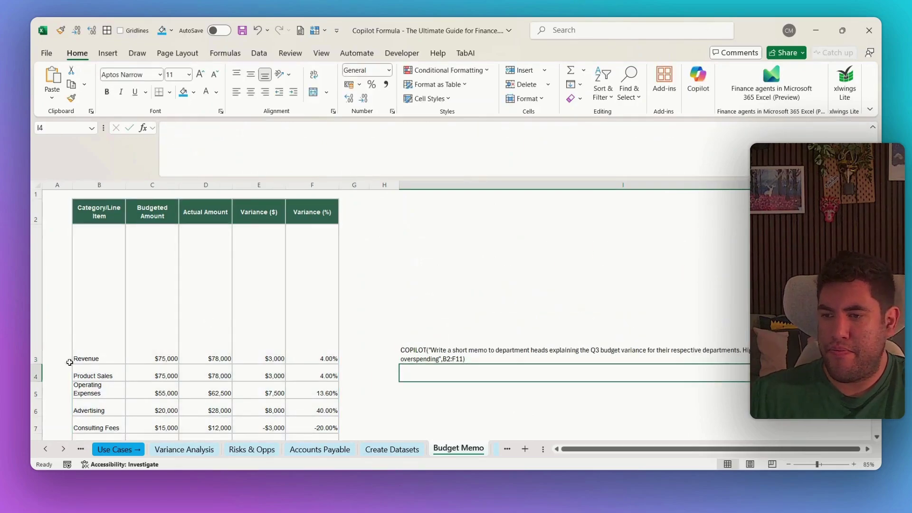
left_click_drag(37, 351, 36, 224)
On Categorize Transactions, review the B2:E32 transaction table and F3 prompt.
key("ctrl+Page_Down")
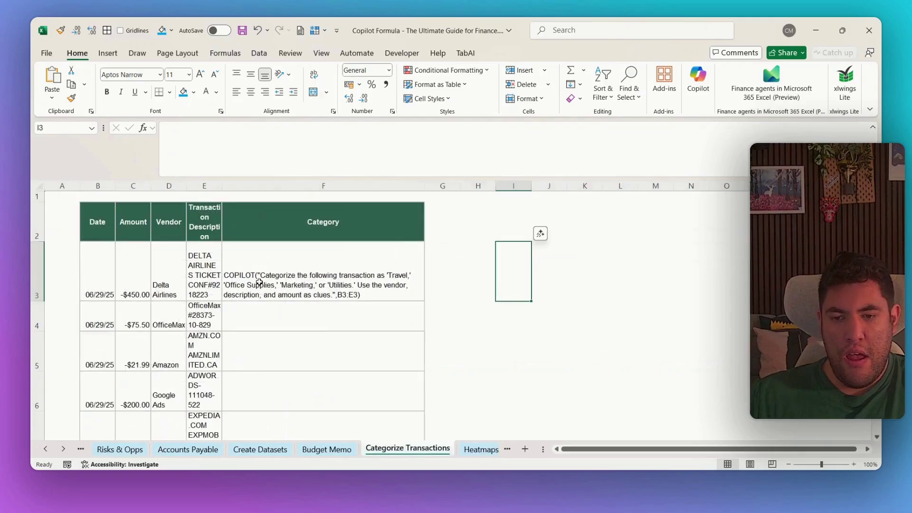
key("ctrl+Home")
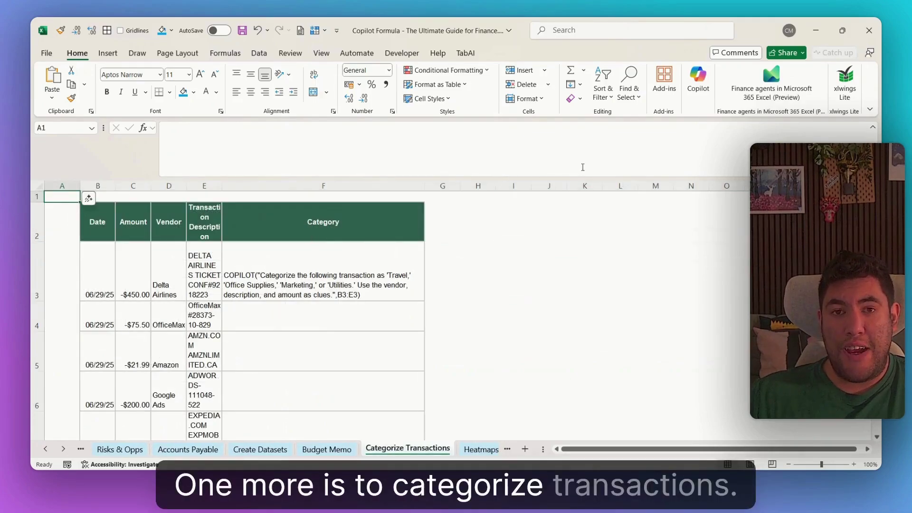
left_click(349, 279)
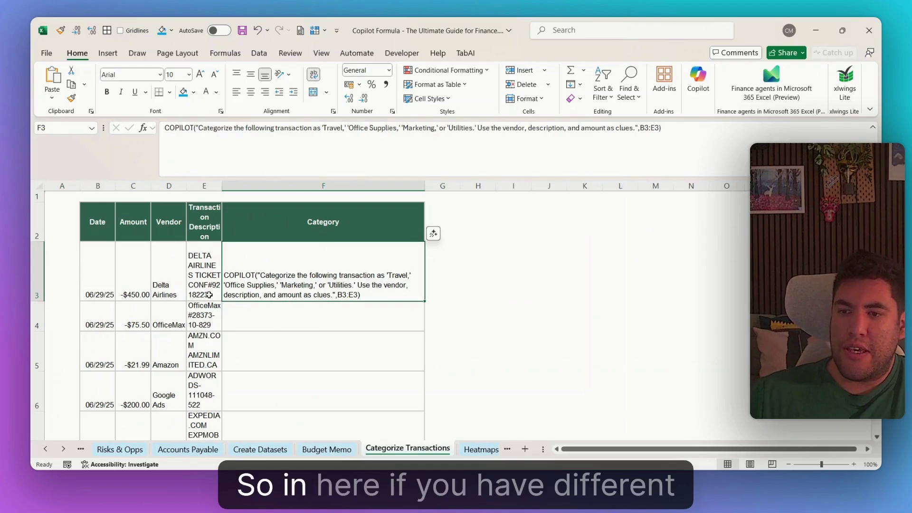
key("Up")
key("Left")
key("Left")
key("Left")
key("Left")
key("shift+Right")
key("shift+Right")
key("shift+Right")
key("ctrl+shift+Down")
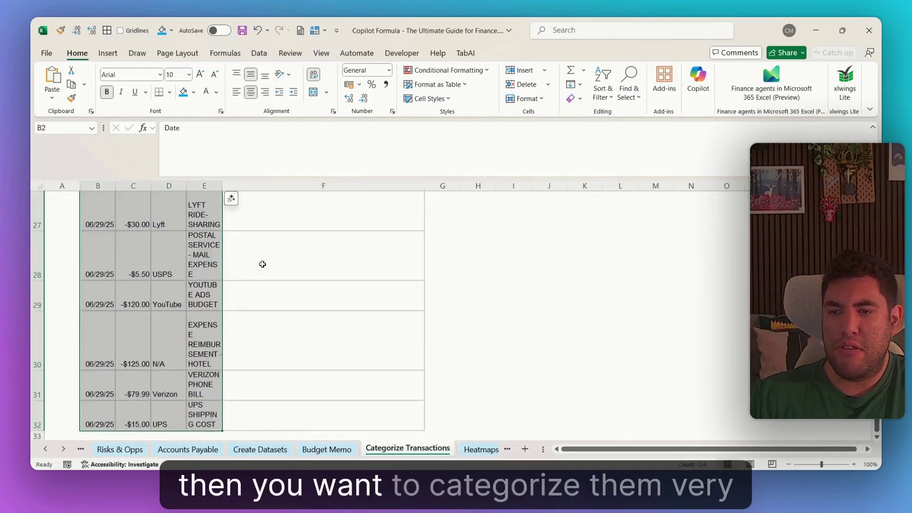
key("shift+BackSpace")
Make F3 a live COPILOT formula returning Travel and fill it into F4.
left_click(263, 264)
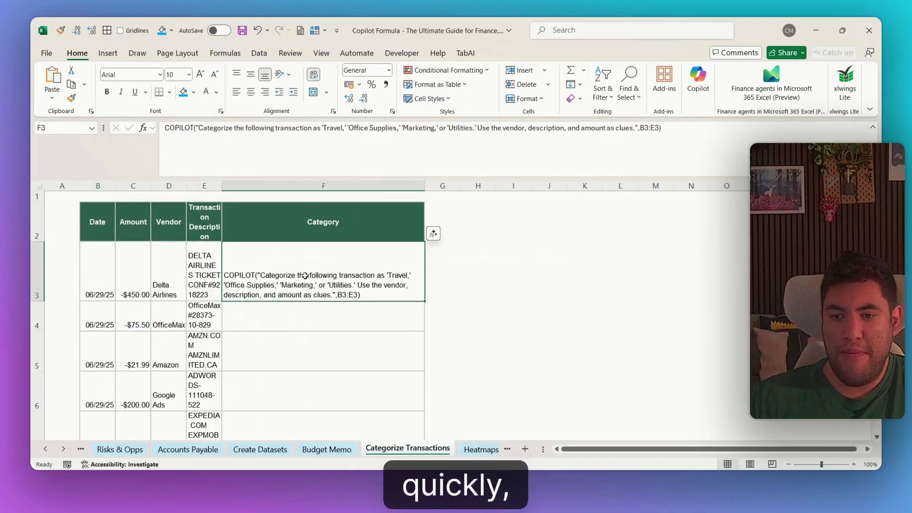
left_click(166, 128)
left_click(166, 128)
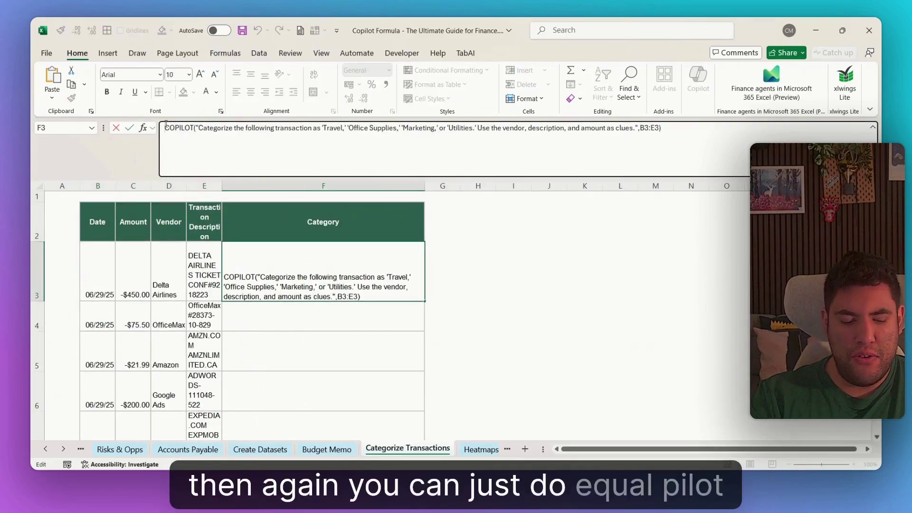
type("=")
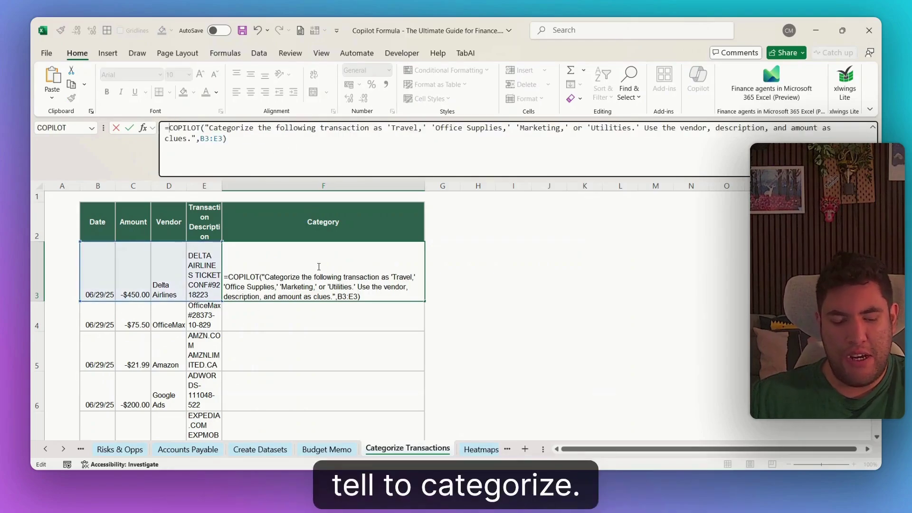
key("Return")
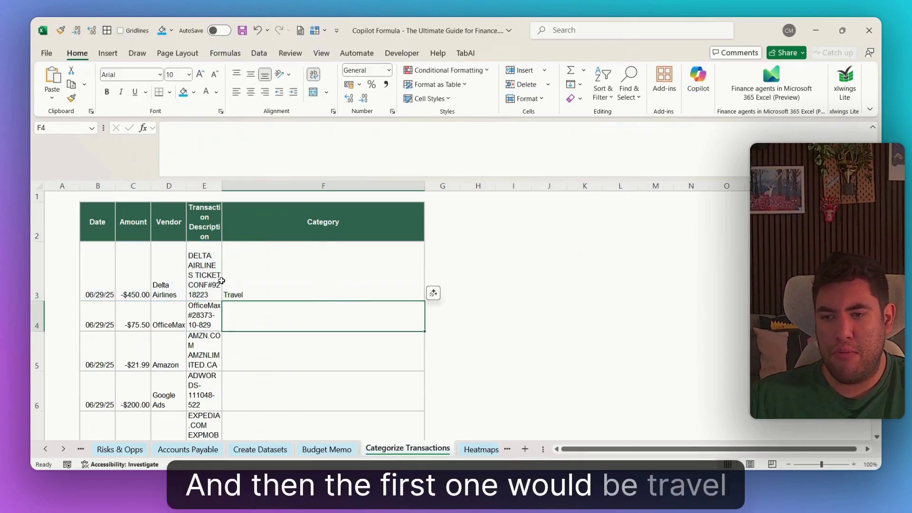
left_click(411, 297)
left_click_drag(425, 300, 425, 328)
left_click(280, 315)
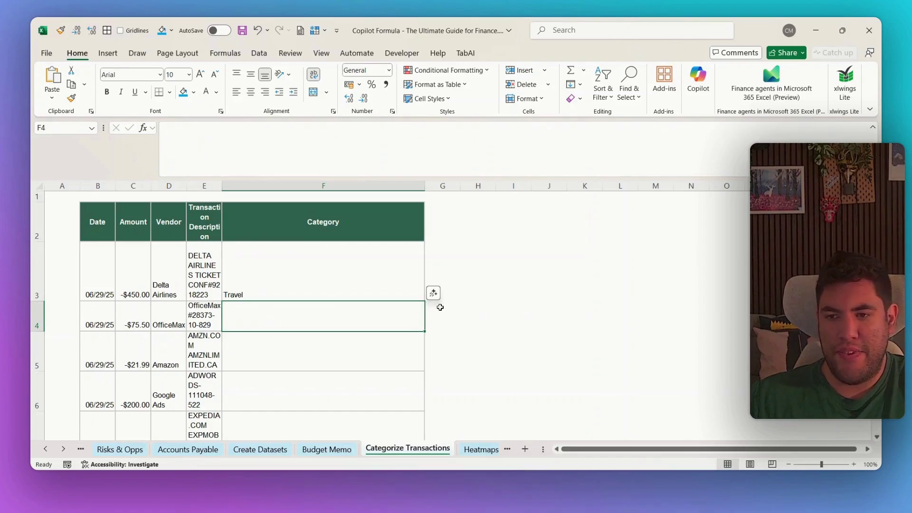
Undo the F4 fill, revert F3 to plain text, and move to the Heatmaps sheet.
key("ctrl+z")
left_click(170, 129)
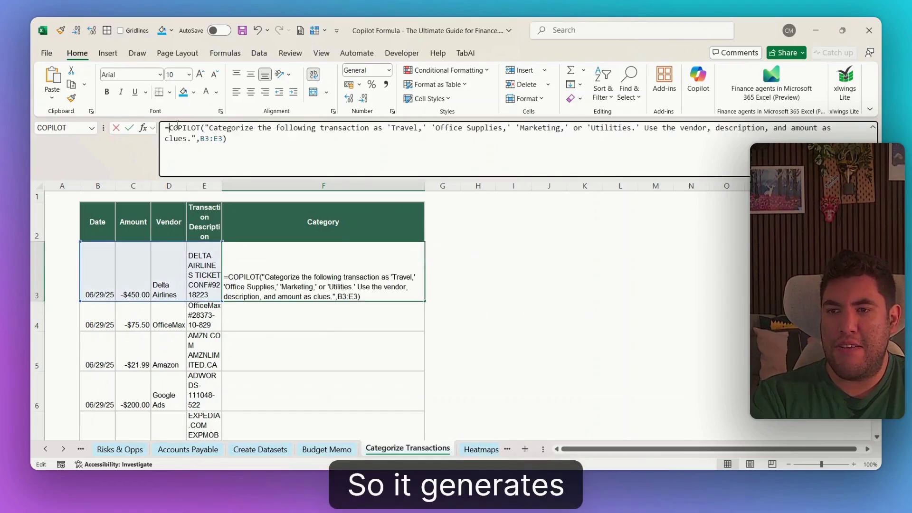
key("BackSpace")
key("Return")
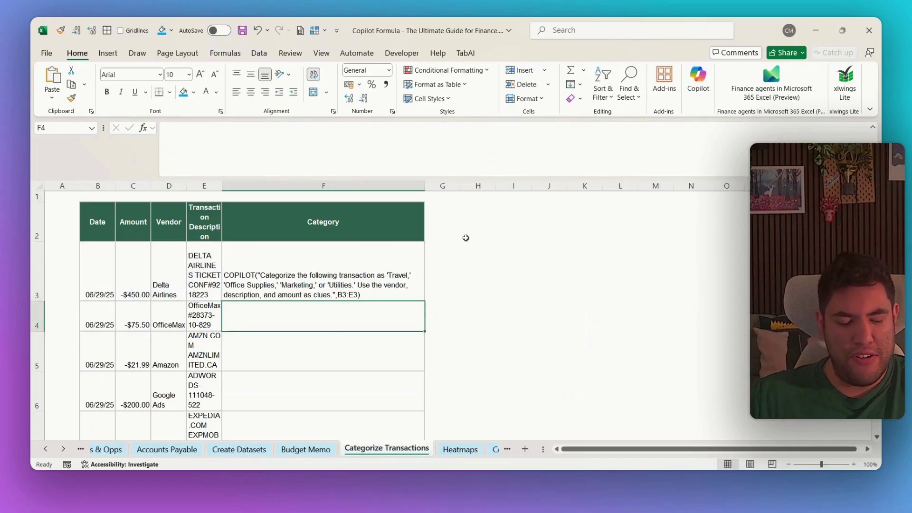
key("ctrl+Page_Down")
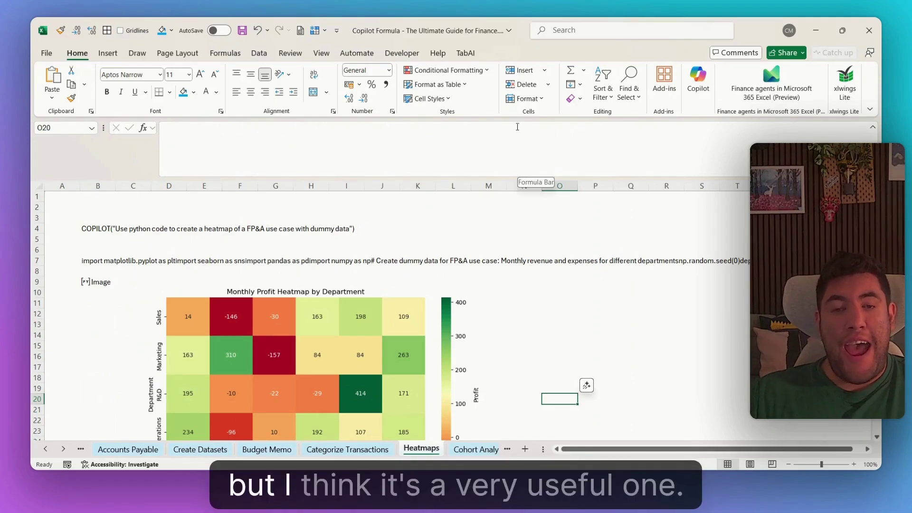
Shrink the expanded formula bar and select the heatmap prompt in B4.
left_click_drag(496, 177, 494, 136)
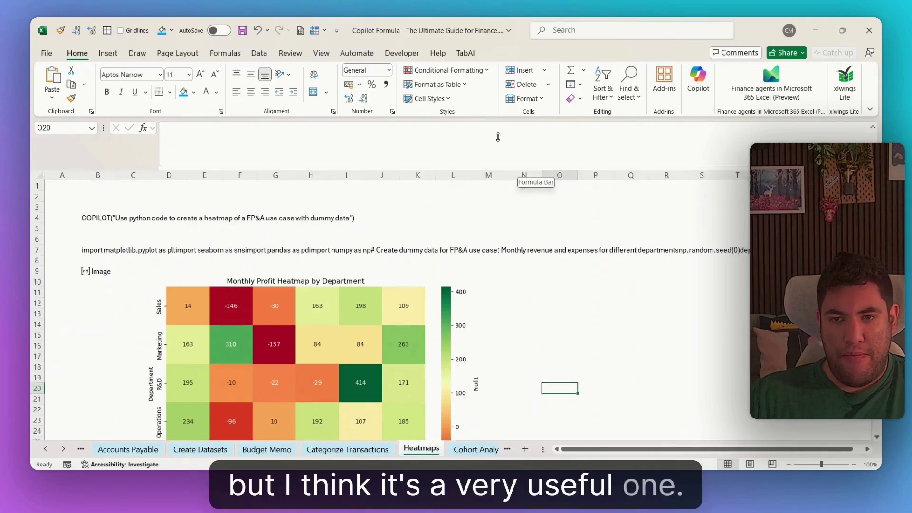
left_click(439, 204)
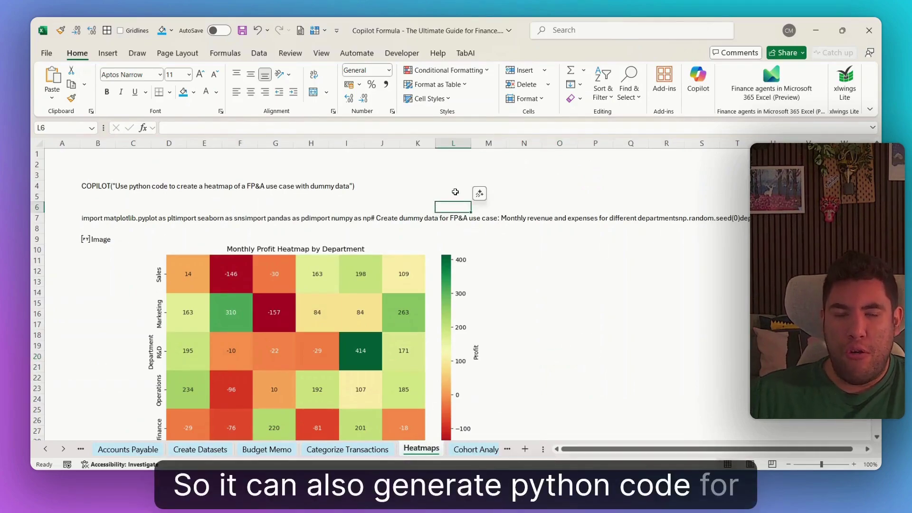
left_click(118, 185)
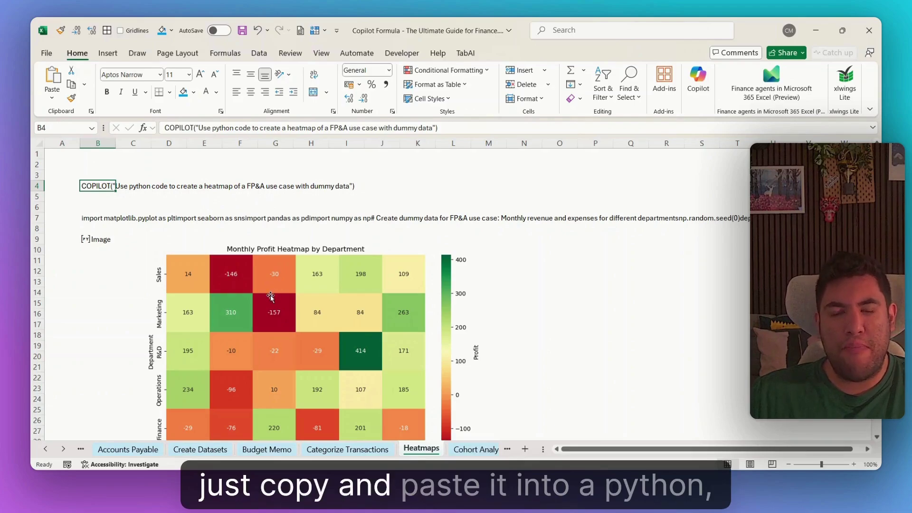
Make B4's heatmap prompt a live COPILOT formula returning matplotlib code.
left_click_drag(270, 297, 262, 299)
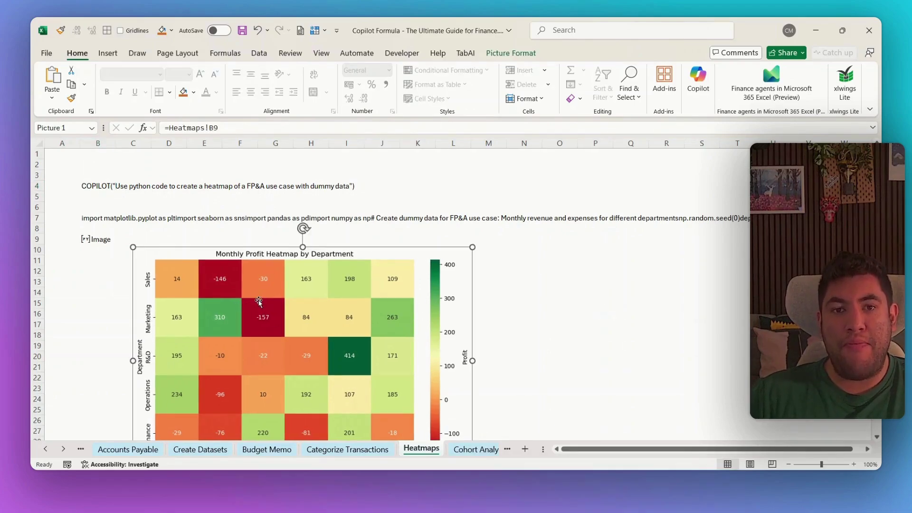
left_click(100, 185)
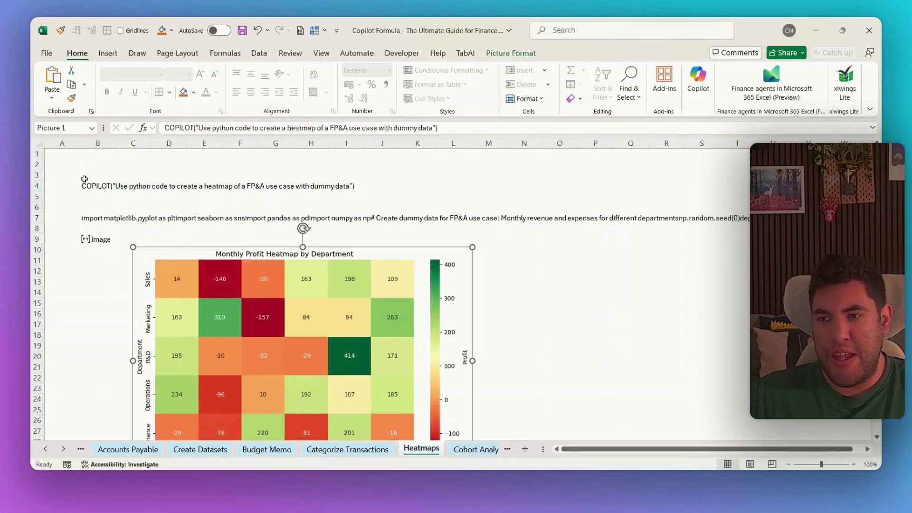
left_click(167, 126)
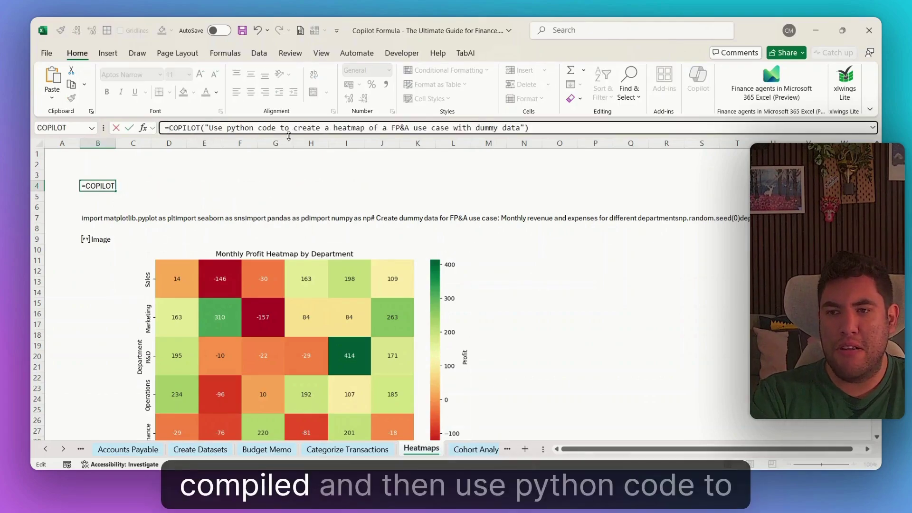
key("Return")
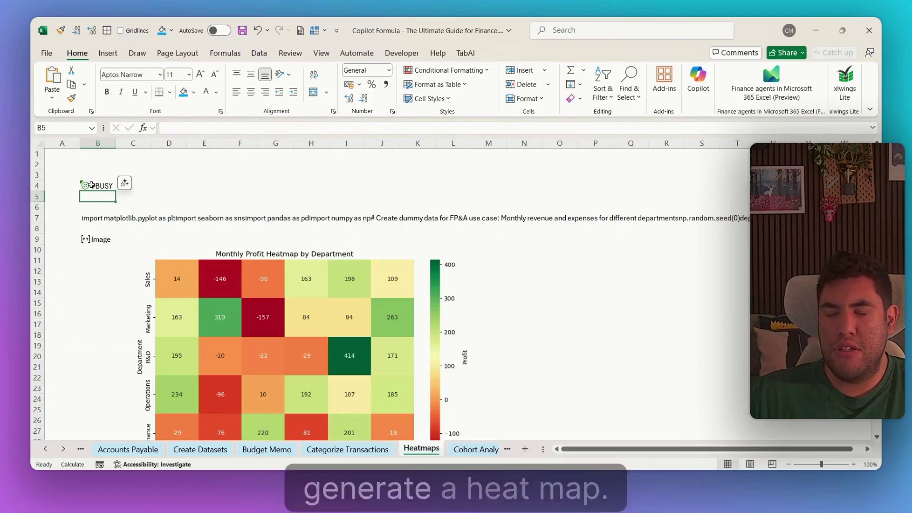
left_click(95, 184)
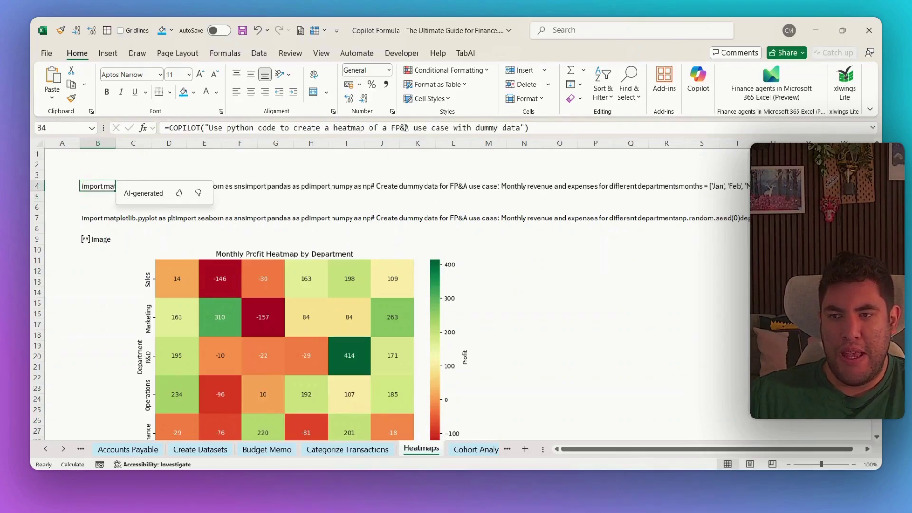
left_click(504, 164)
Move the profit heatmap picture a few rows lower on the sheet.
left_click(99, 197)
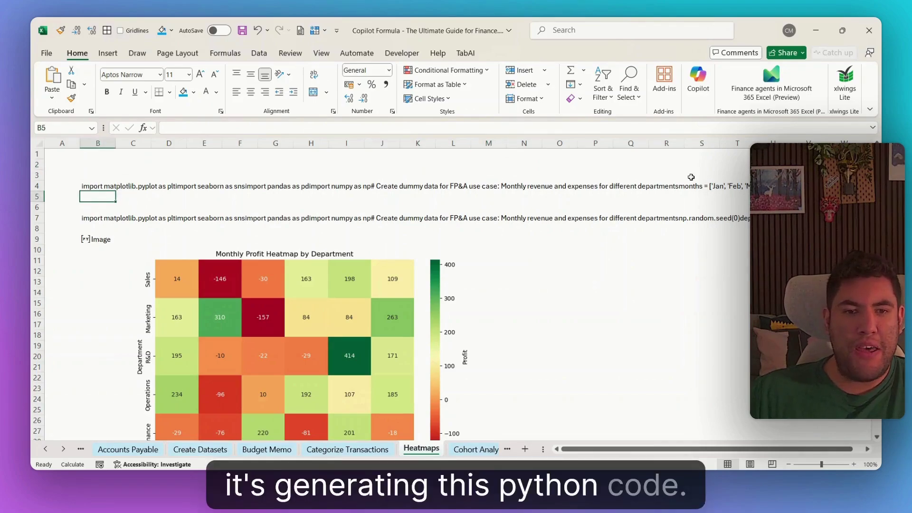
left_click(102, 187)
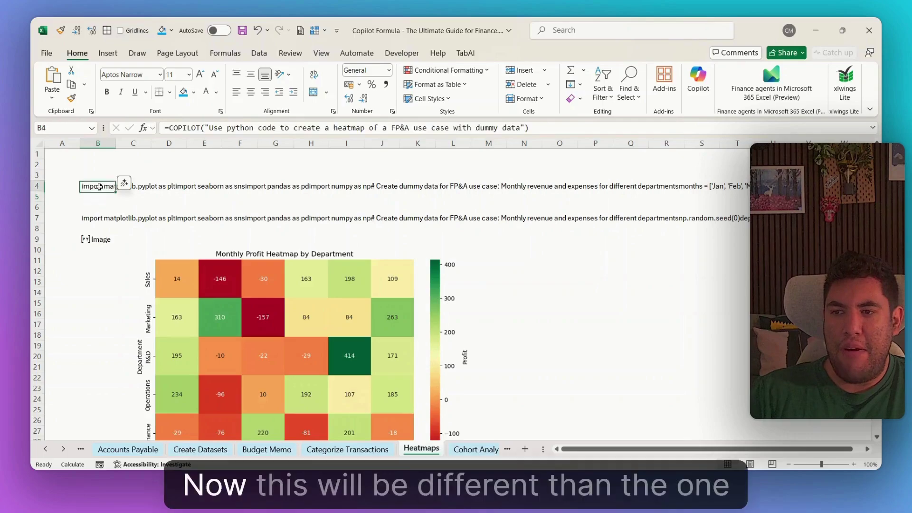
left_click_drag(246, 263, 256, 344)
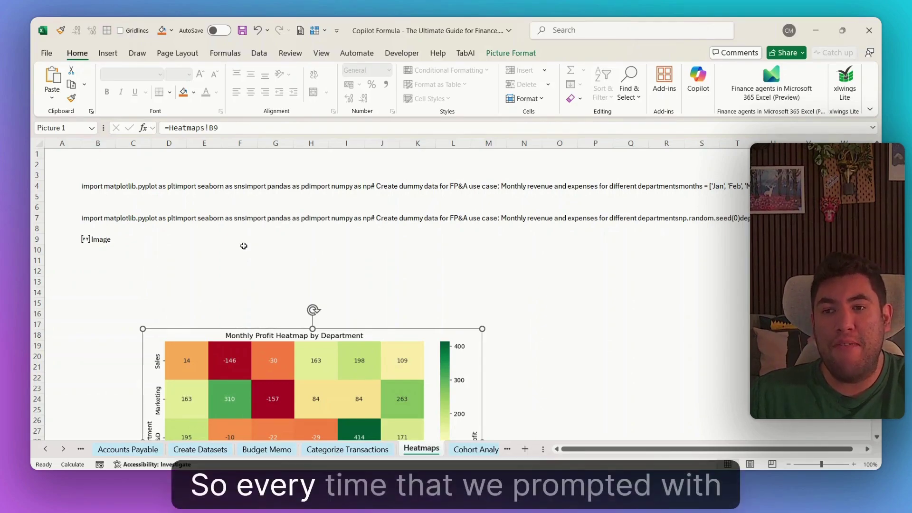
left_click(93, 185)
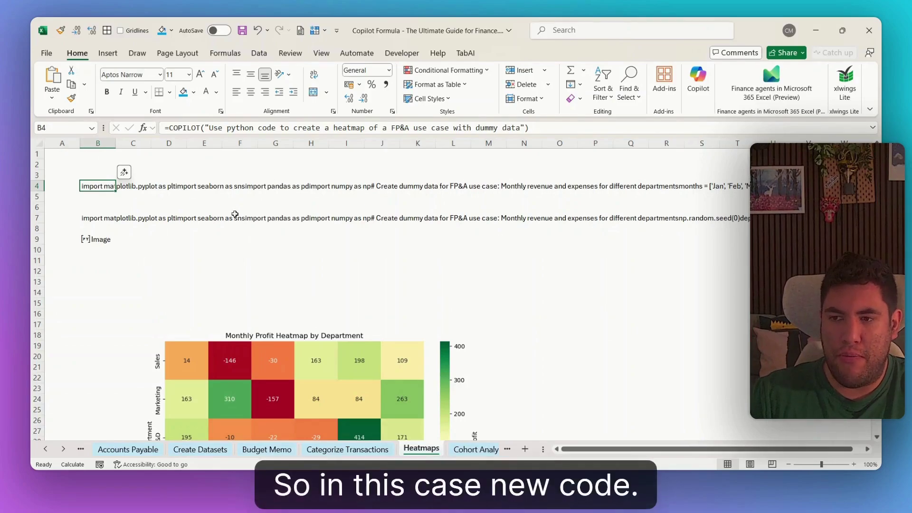
Paste B4's generated Python code as values into B11.
key("ctrl+c")
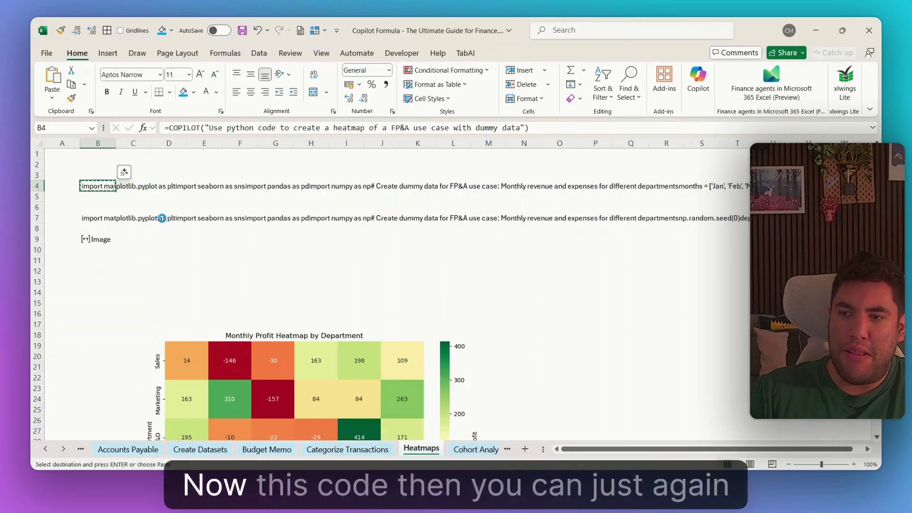
left_click(101, 261)
key("ctrl+alt+v")
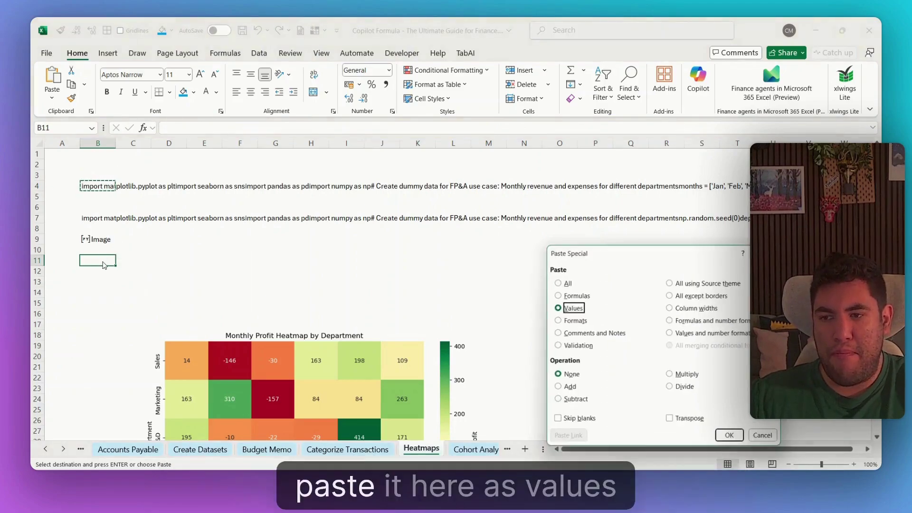
key("v")
key("Return")
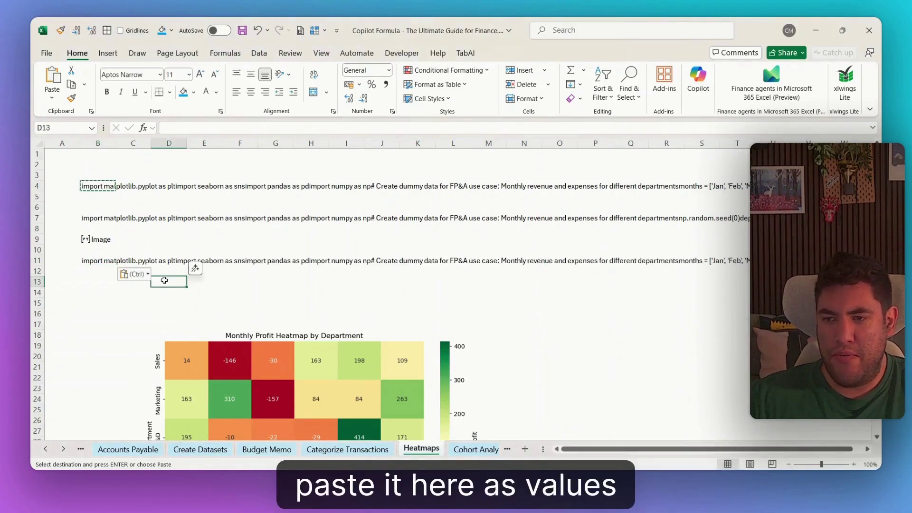
Check the code cells B7 and B11, showing B11's code across several lines.
left_click(101, 221)
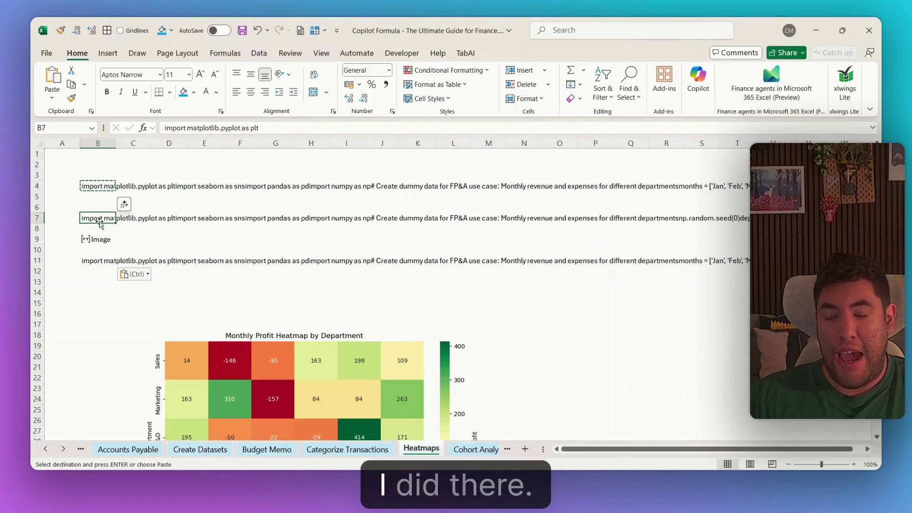
left_click(99, 236)
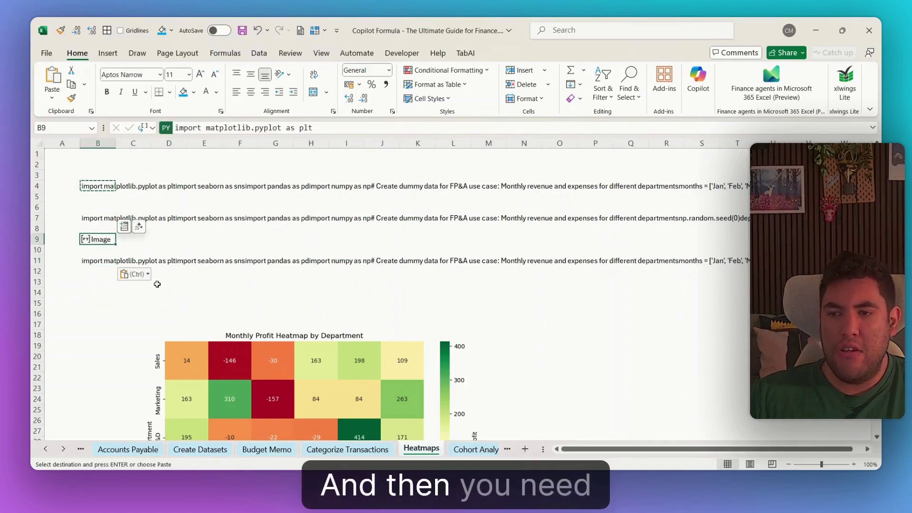
left_click(98, 260)
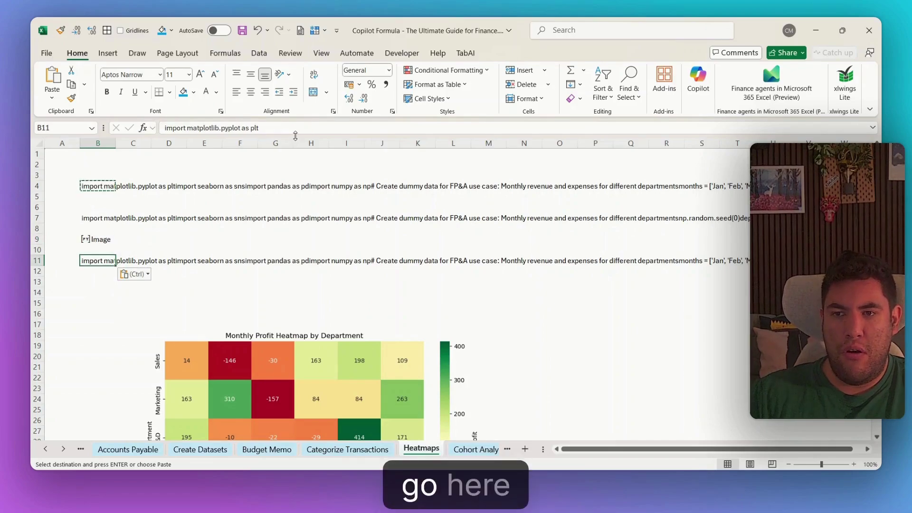
left_click_drag(295, 197, 296, 198)
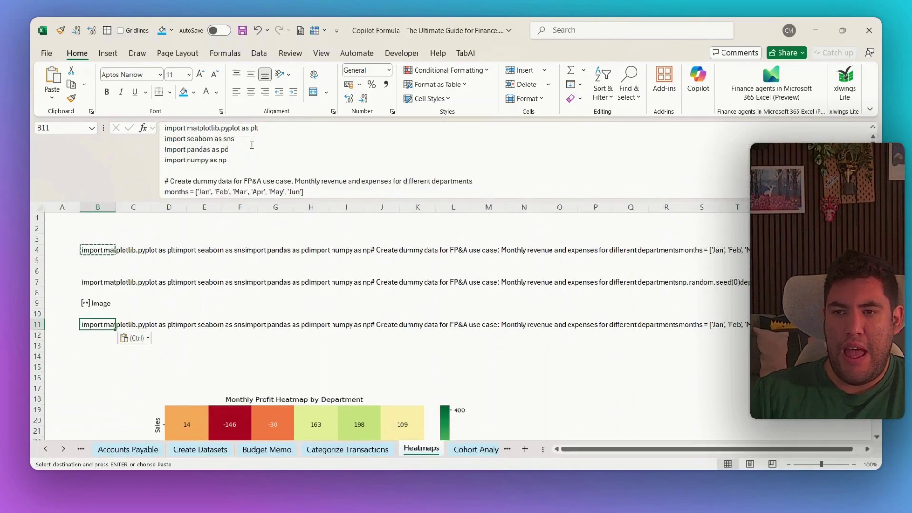
left_click(252, 144)
key("ctrl+a")
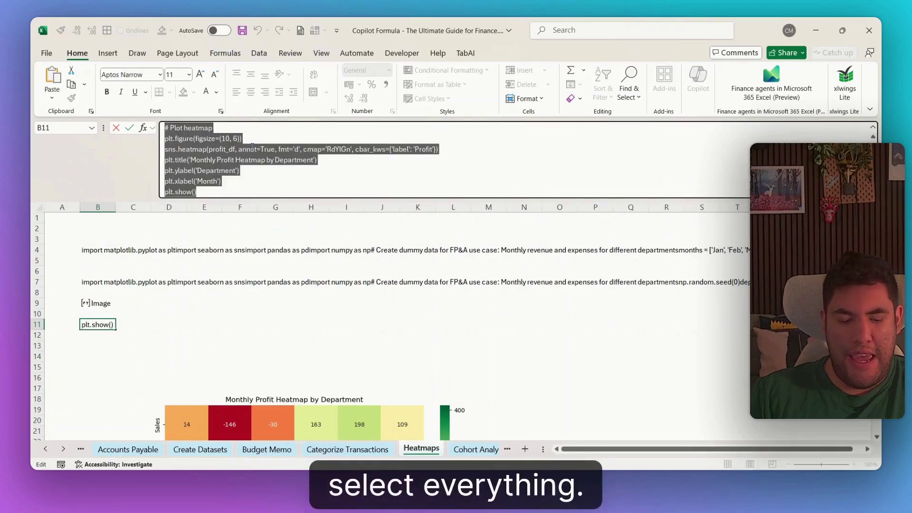
key("Return")
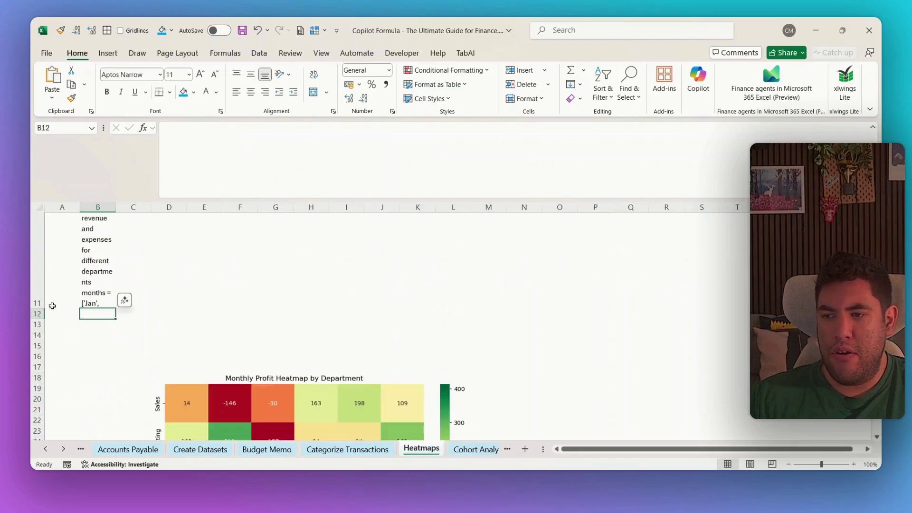
Make row 11 taller and widen column B so the code reads line by line.
left_click_drag(34, 307, 33, 358)
scroll(95, 285, "up", 3)
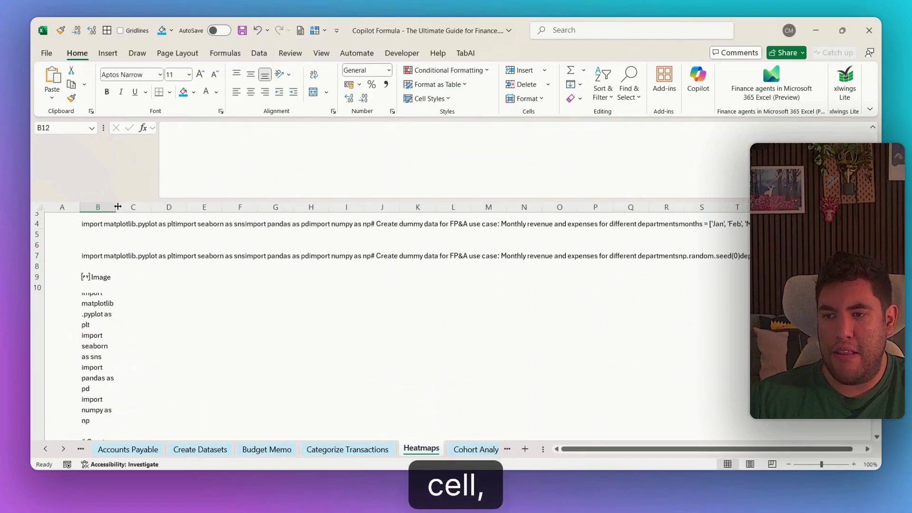
left_click_drag(115, 207, 290, 208)
left_click(404, 296)
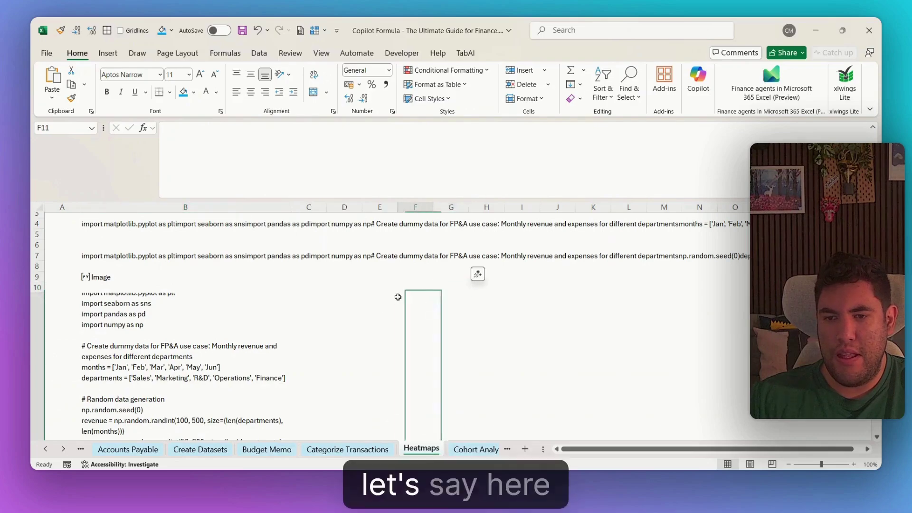
left_click(433, 299)
scroll(434, 300, "down", 5)
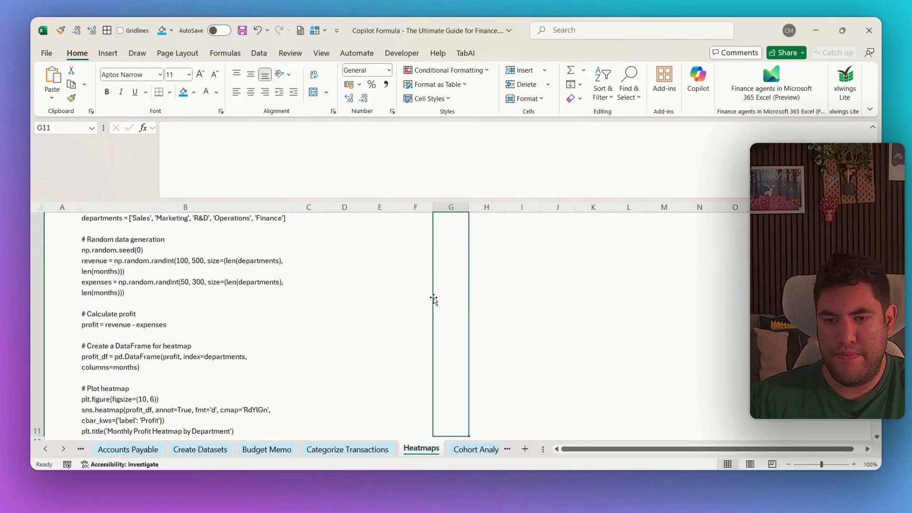
scroll(434, 299, "down", 3)
left_click(440, 317)
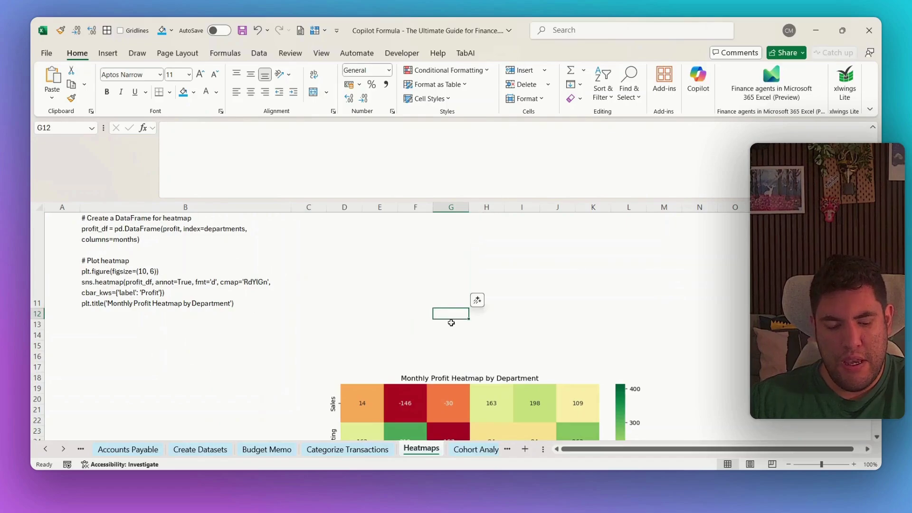
Make G12 a =PY Python cell that runs the pasted heatmap code and returns the profit heatmap Image.
type("=py")
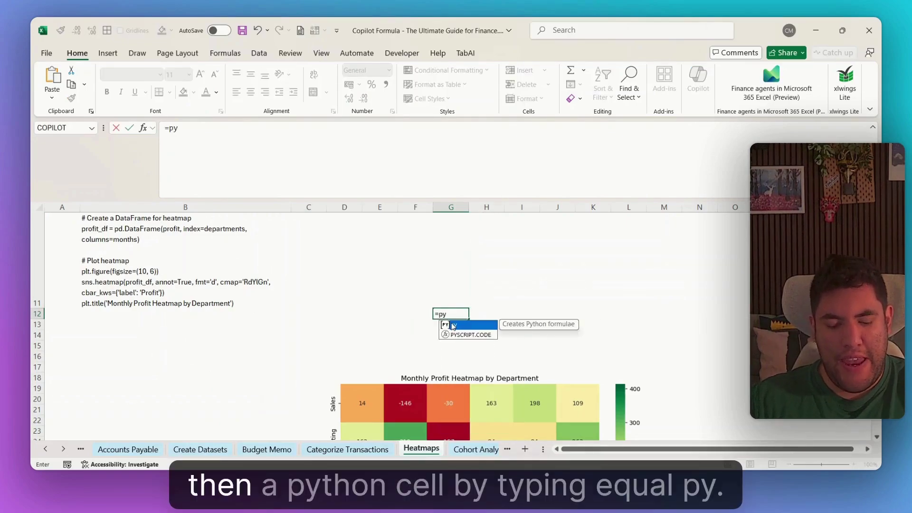
double_click(453, 325)
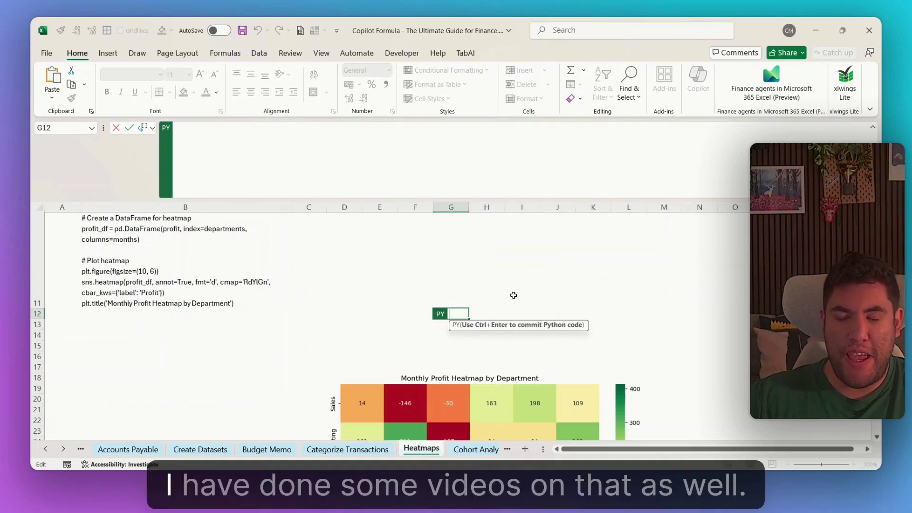
left_click(399, 151)
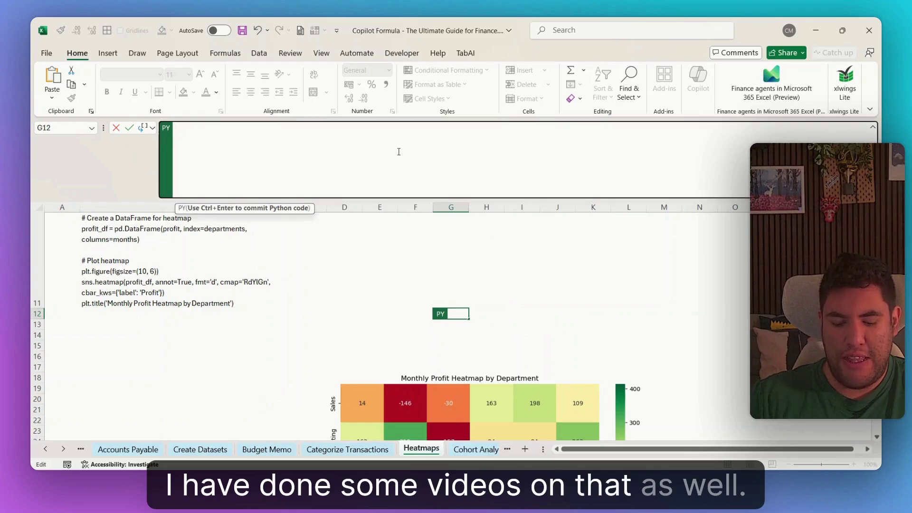
key("ctrl+v")
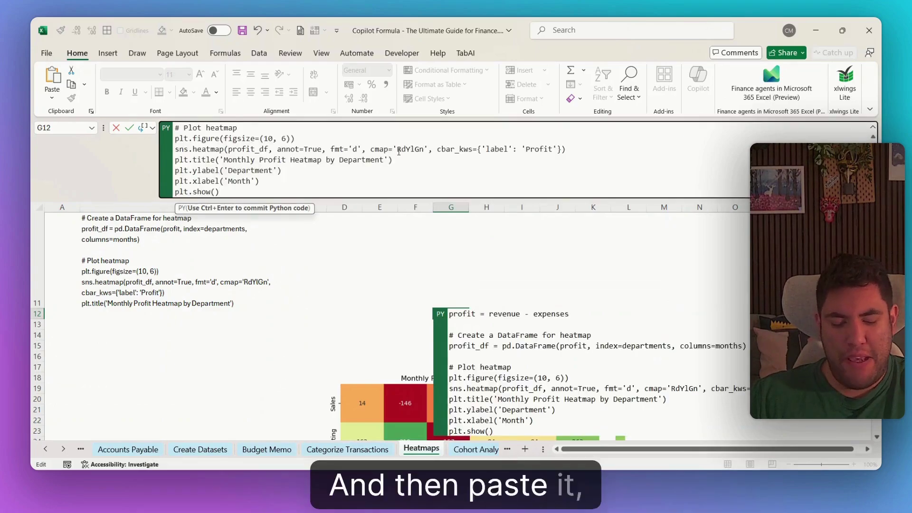
key("ctrl+Return")
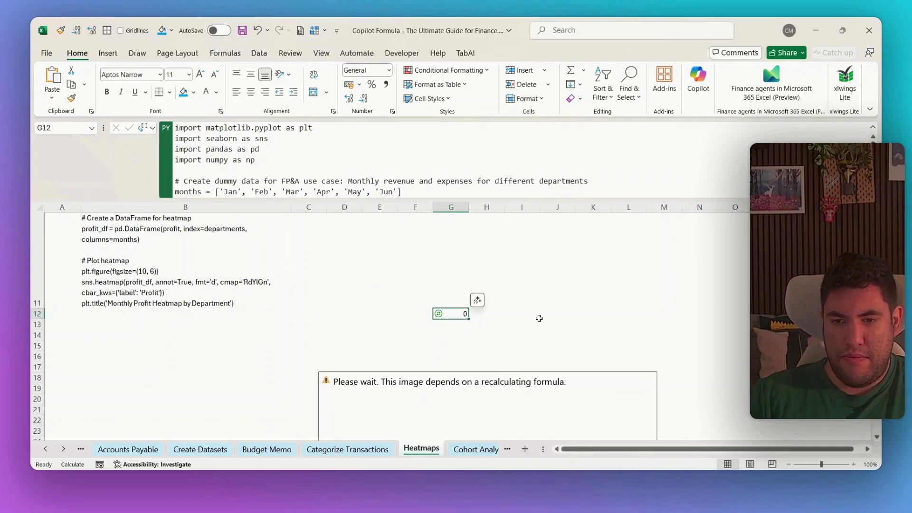
scroll(474, 311, "down", 2)
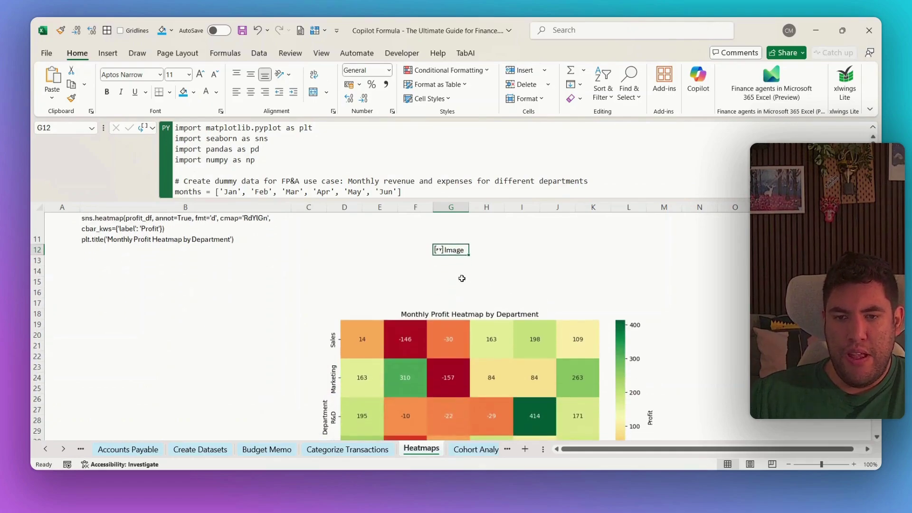
Create a floating reference picture of G12's heatmap image, then delete the extra heatmap picture.
right_click(453, 252)
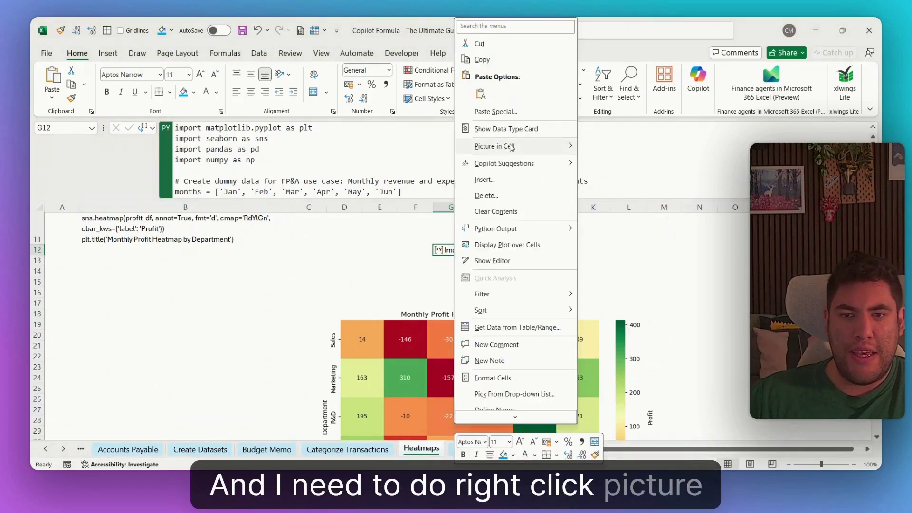
mouse_move(511, 147)
left_click(627, 162)
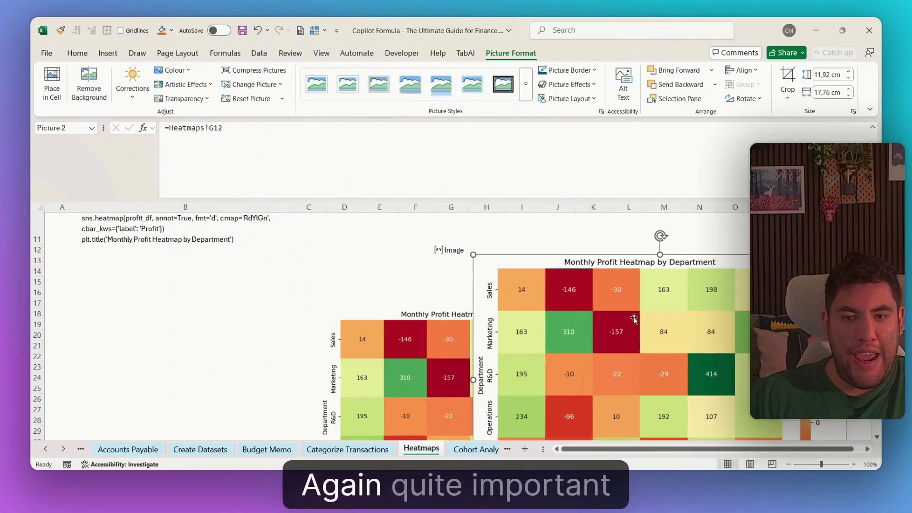
left_click(234, 361)
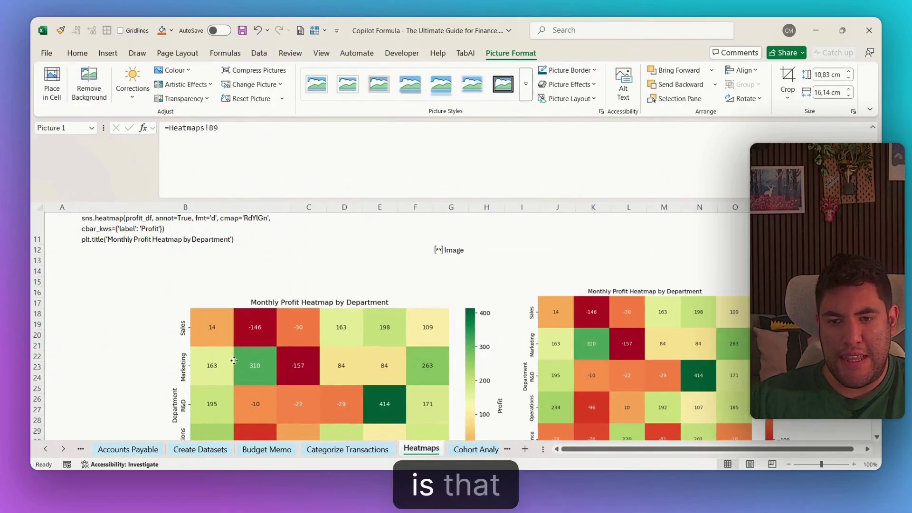
left_click(600, 354)
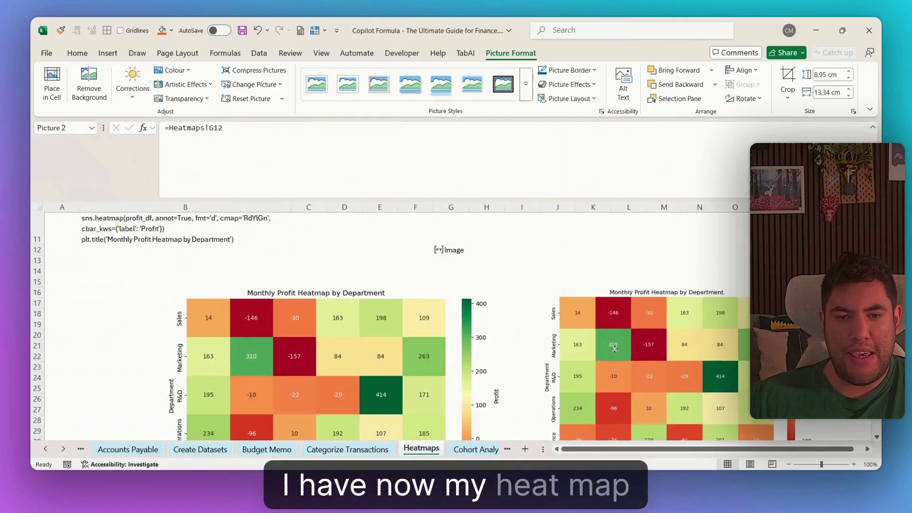
scroll(626, 303, "up", 1)
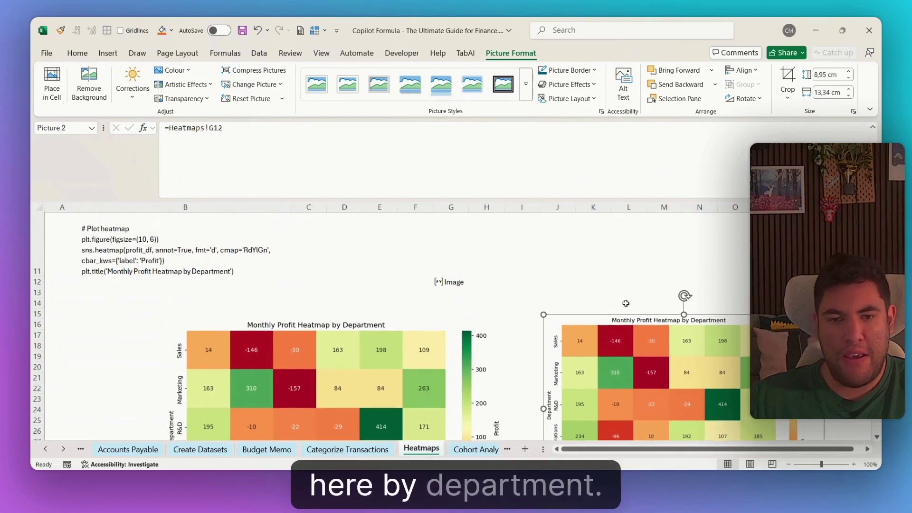
key("Delete")
left_click(451, 282)
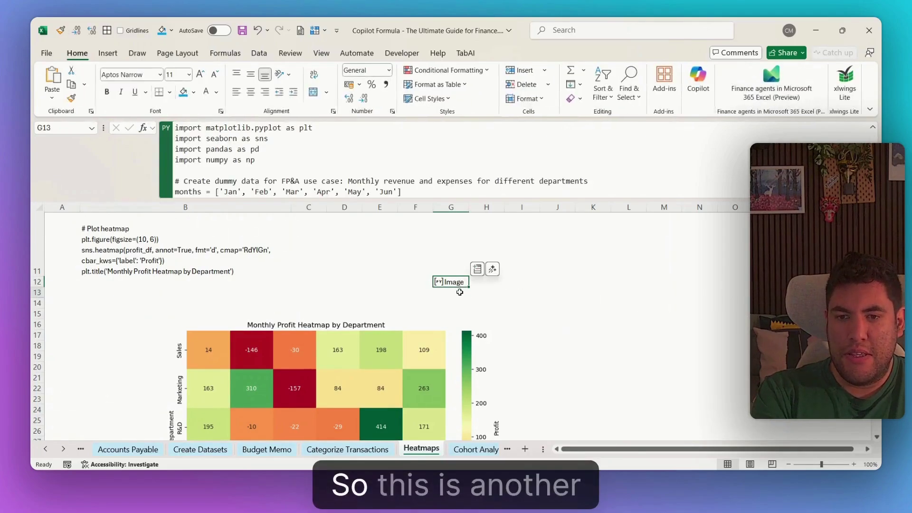
Inspect the Python code behind the B9 Image cell, then move to the Cohort Analysis sheet.
scroll(211, 305, "up", 2)
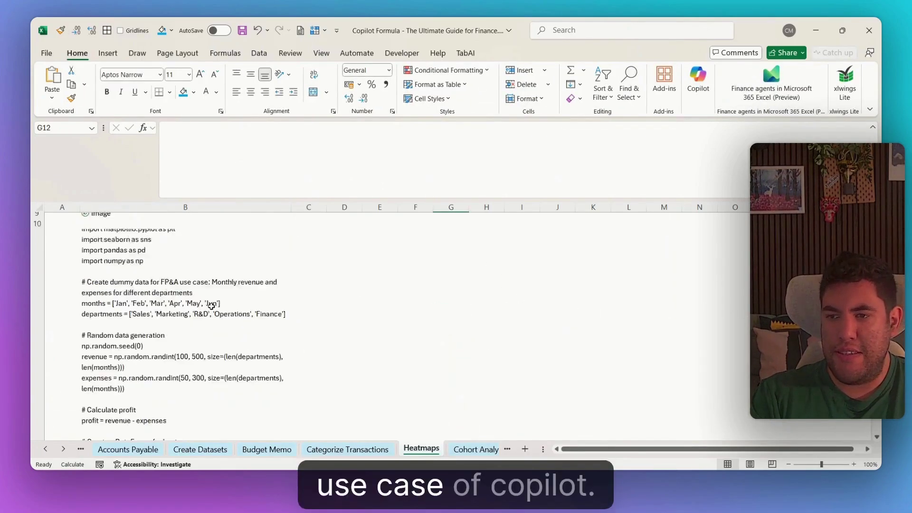
scroll(211, 305, "up", 3)
left_click(212, 304)
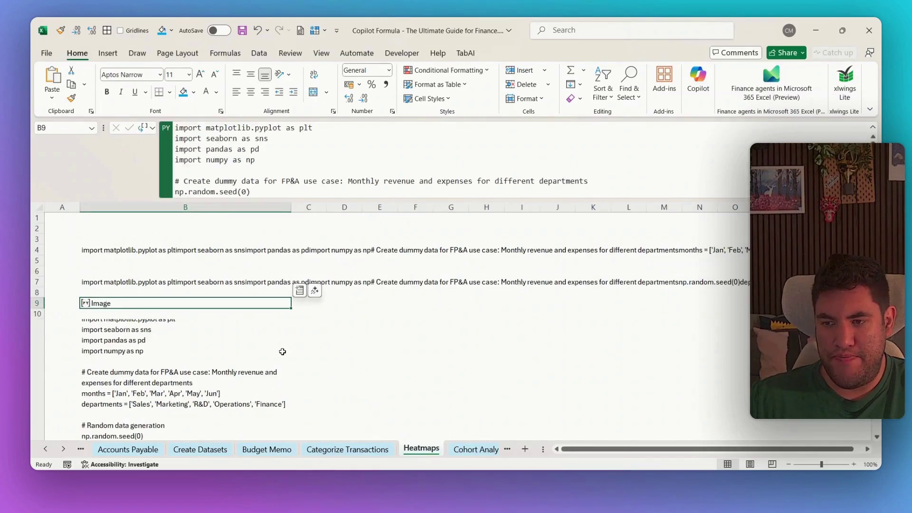
scroll(282, 351, "down", 2)
left_click(489, 449)
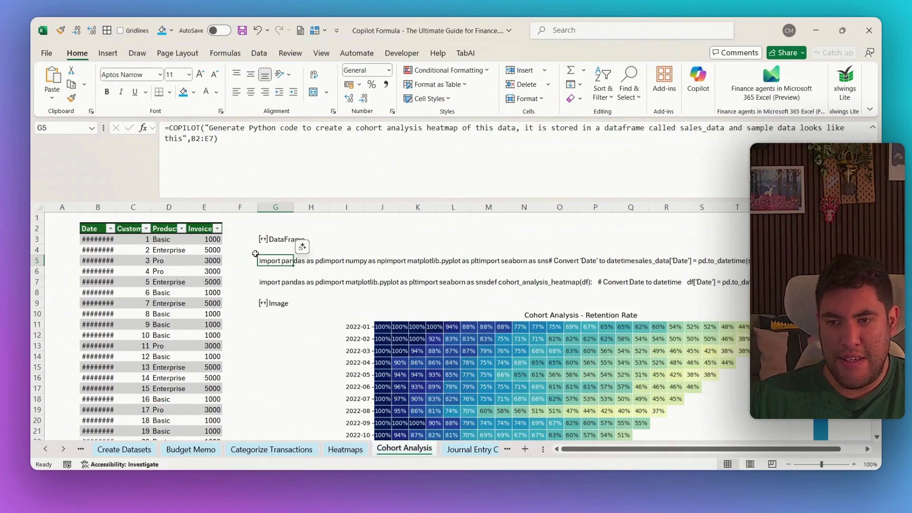
Recommit the cohort Copilot formula in G5 and review the generated heatmap Python code in G7.
key("Up")
key("Up")
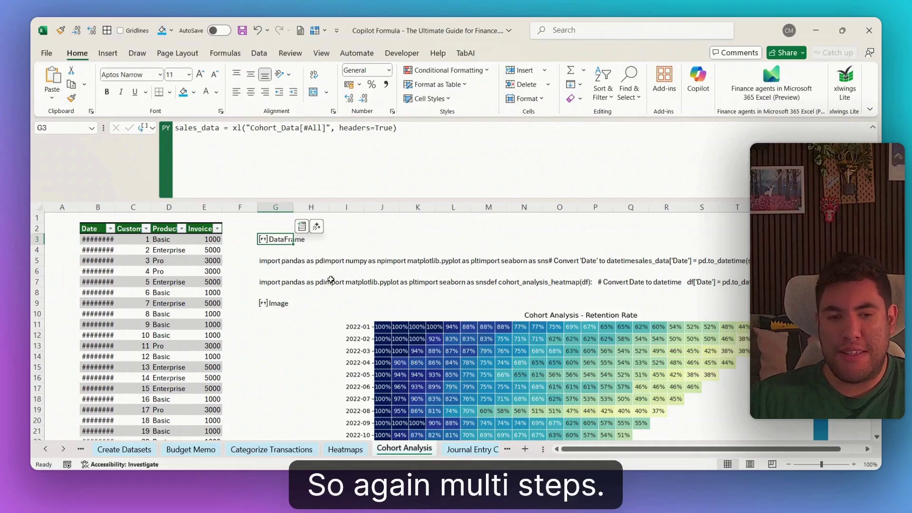
key("Down")
key("Down")
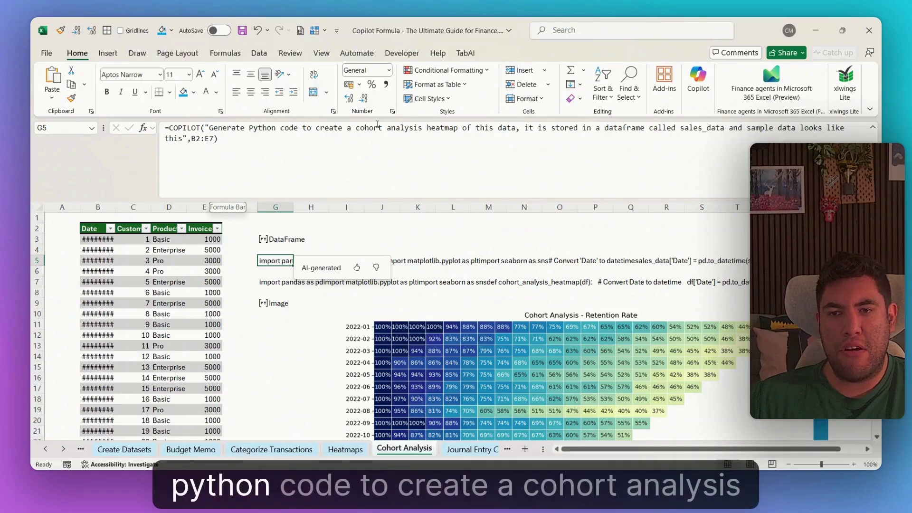
left_click(465, 138)
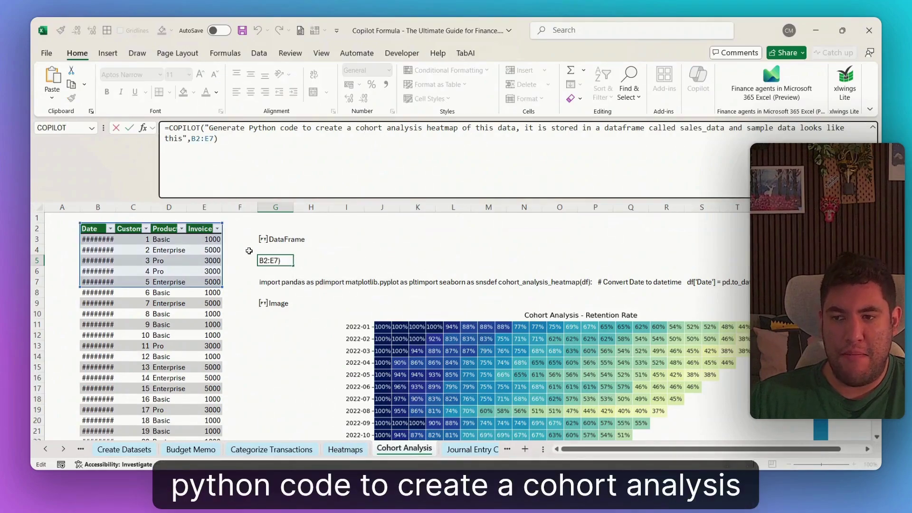
key("ctrl+Return")
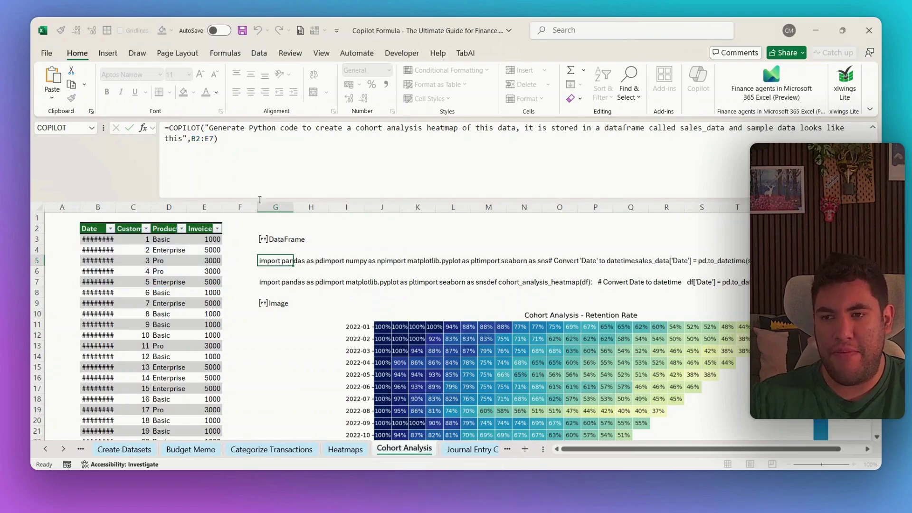
left_click(284, 282)
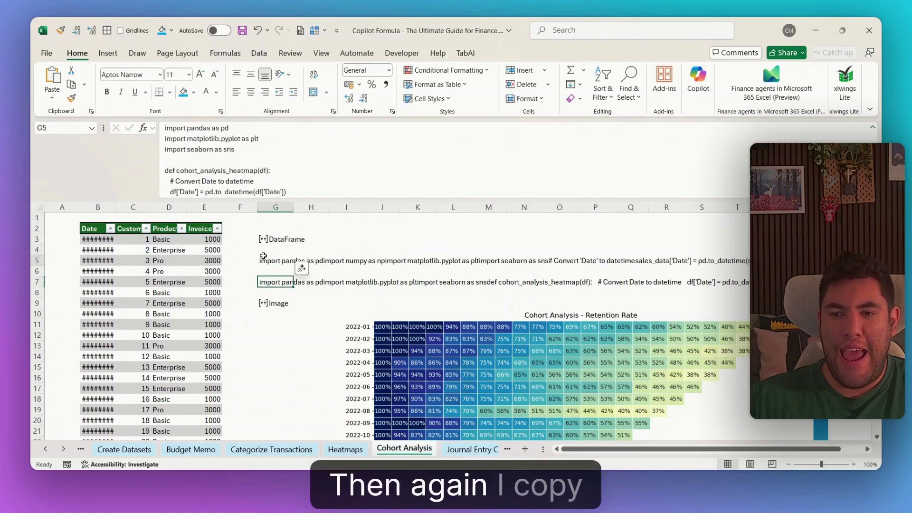
left_click(278, 261)
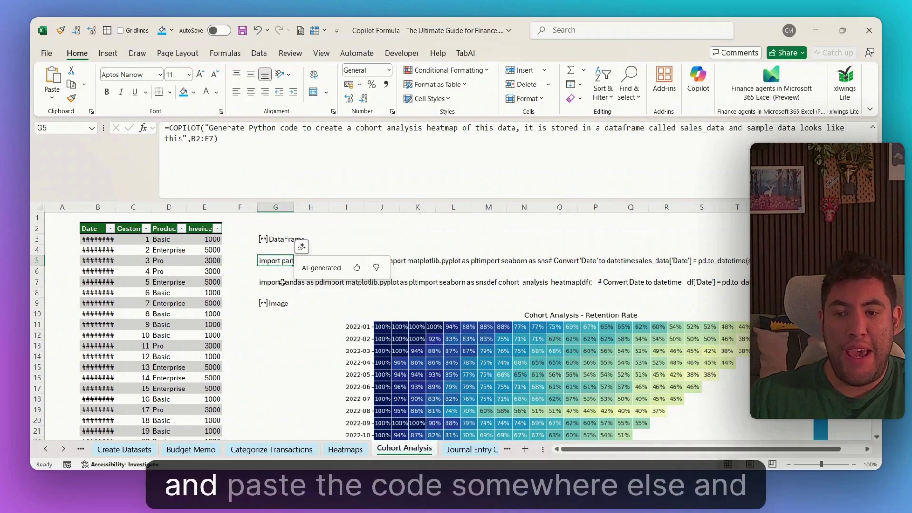
left_click(274, 278)
left_click(280, 304)
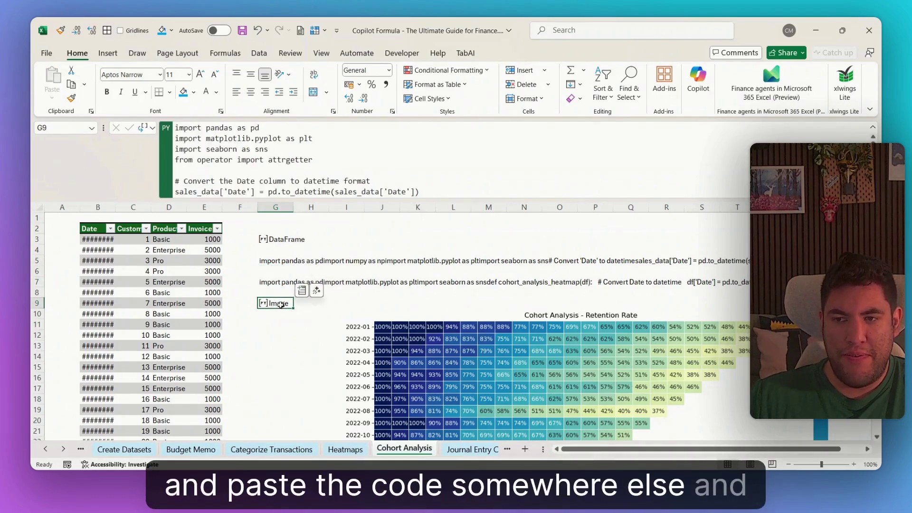
Rerun the Image cell's Python code, collapse the formula bar, and nudge the heatmap picture up-left.
left_click(345, 150)
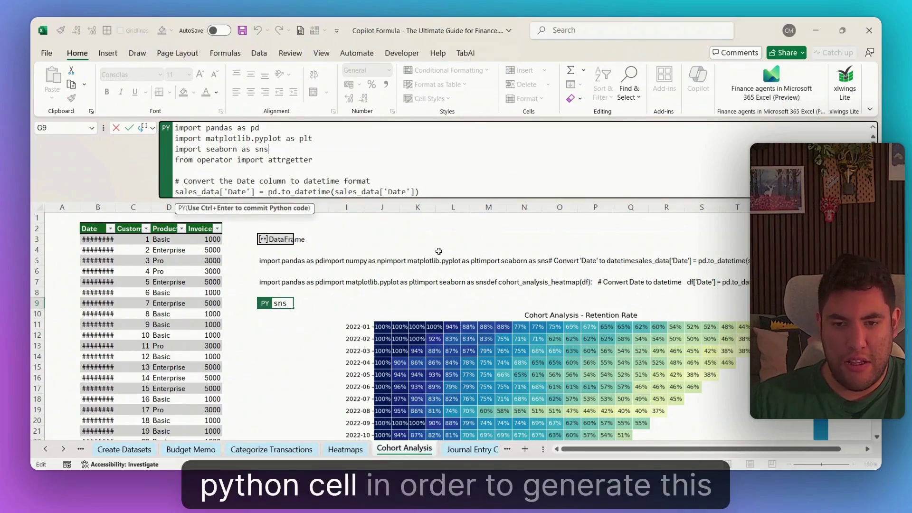
key("Escape")
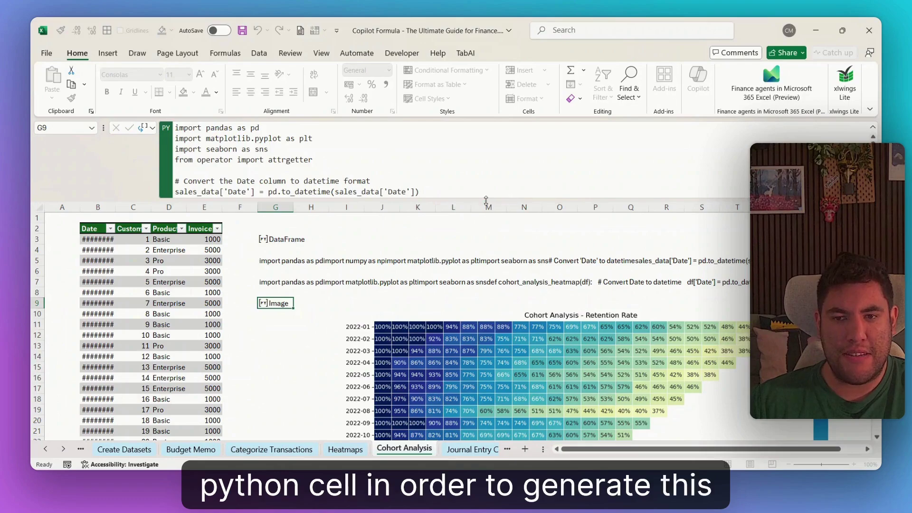
left_click_drag(486, 200, 485, 136)
left_click(453, 164)
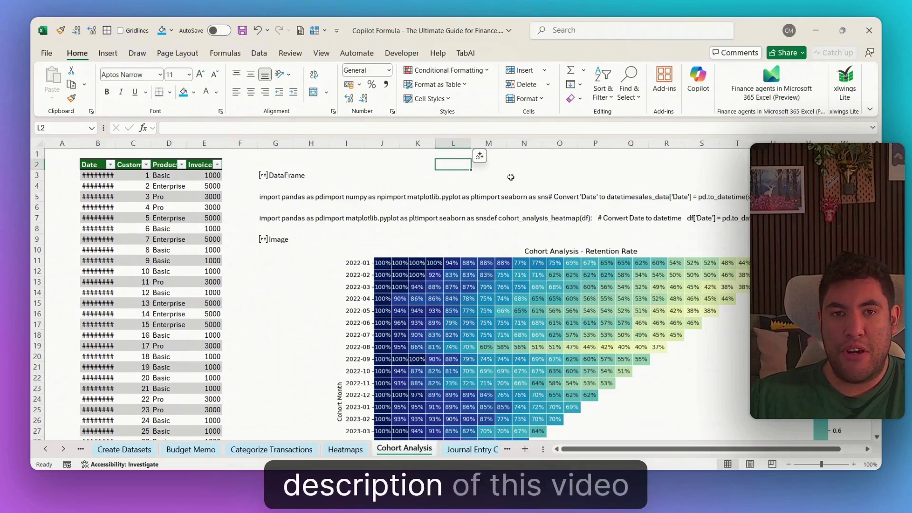
left_click_drag(583, 304, 573, 294)
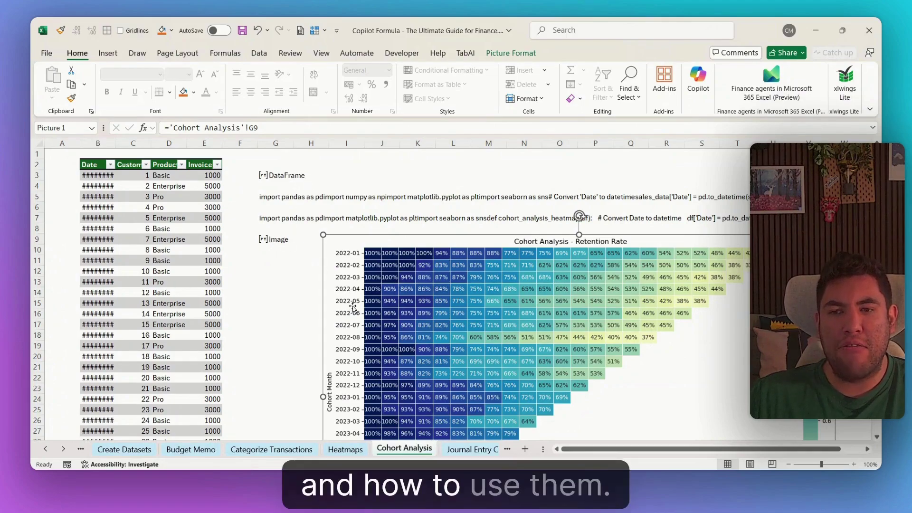
left_click(264, 198)
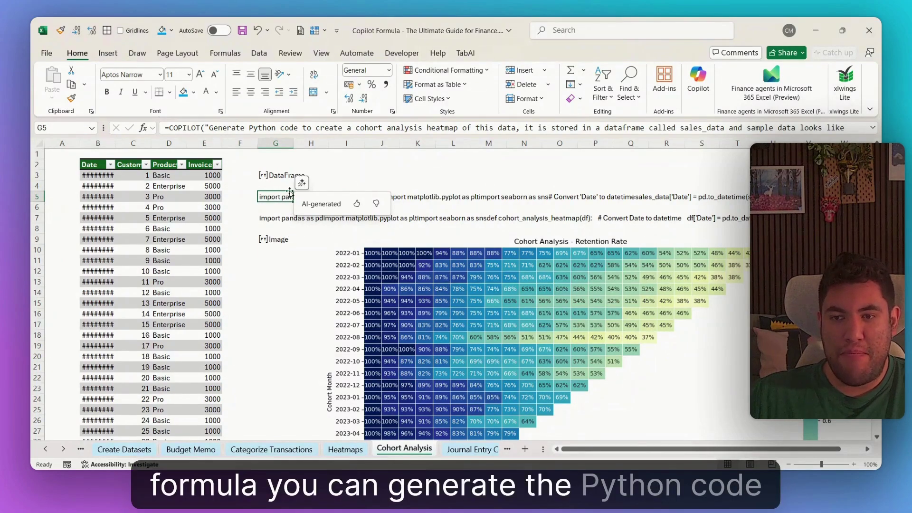
left_click(417, 175)
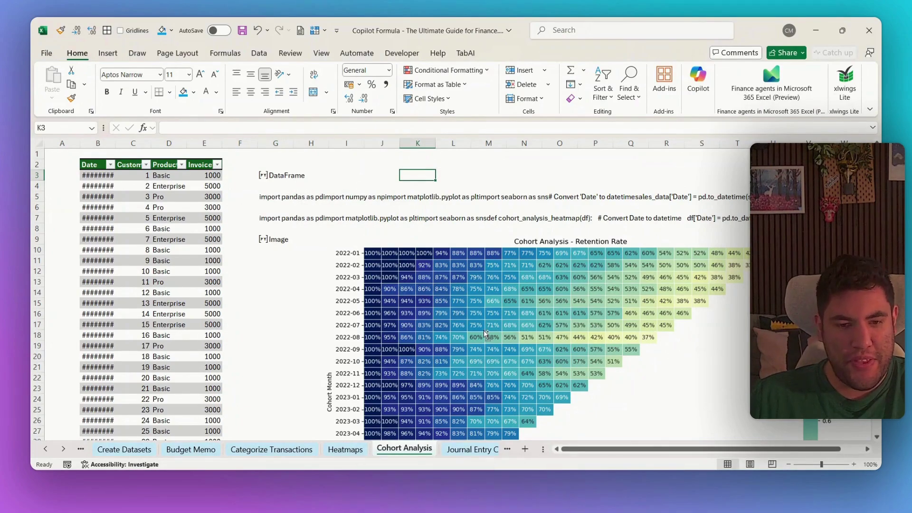
key("ctrl+Page_Down")
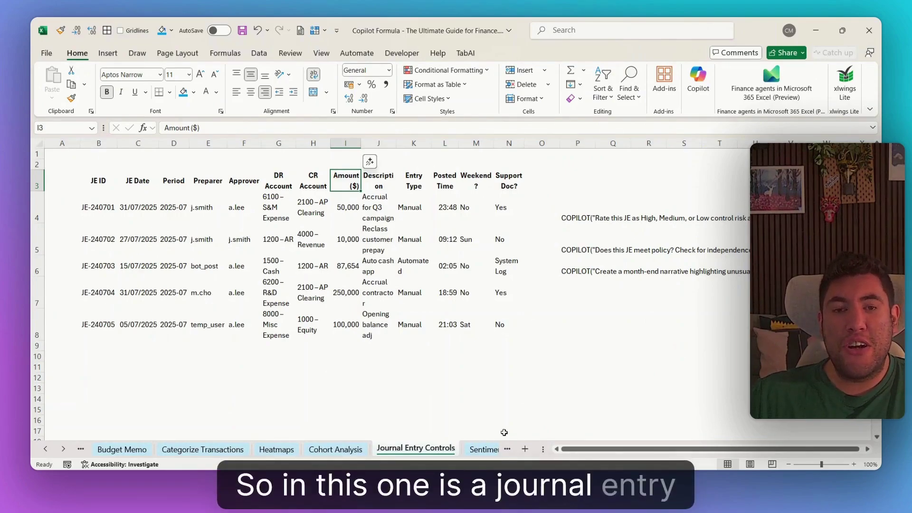
Re-enter P4's risk-rating prompt as a live COPILOT formula returning the control-risk rating.
left_click(577, 217)
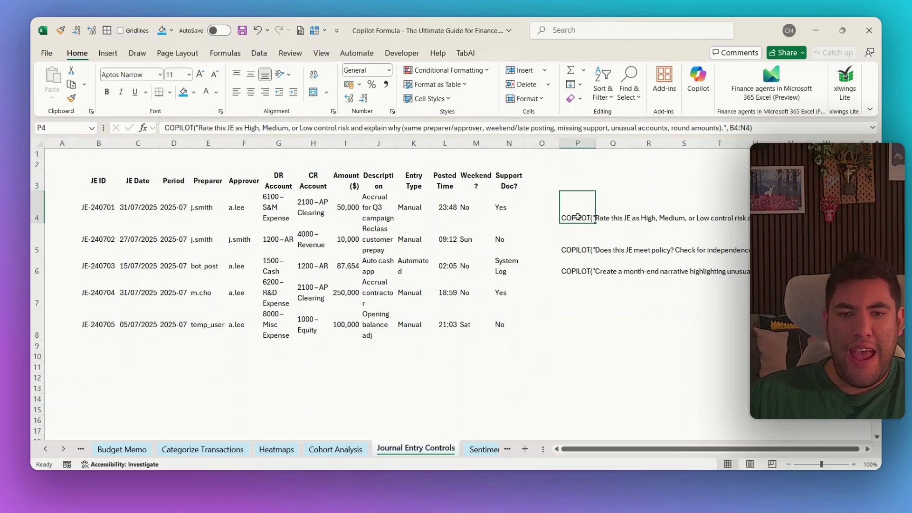
left_click(98, 181)
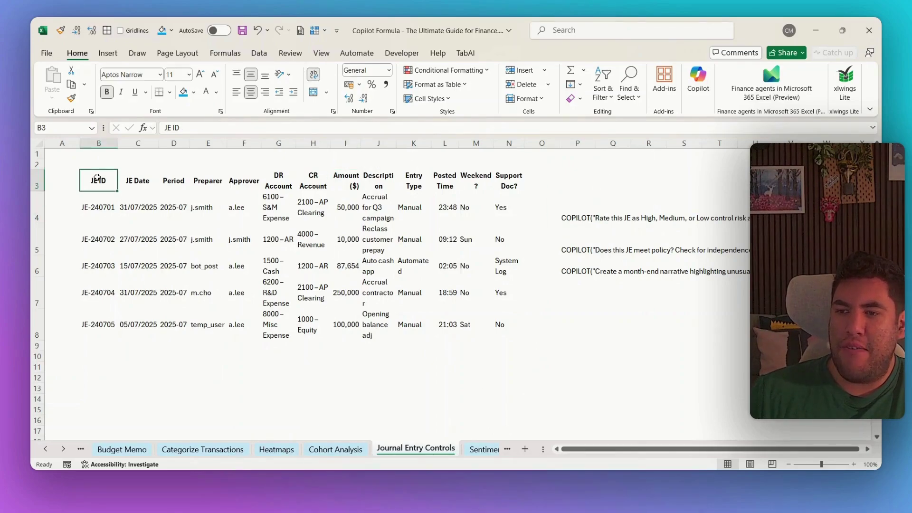
left_click(578, 212)
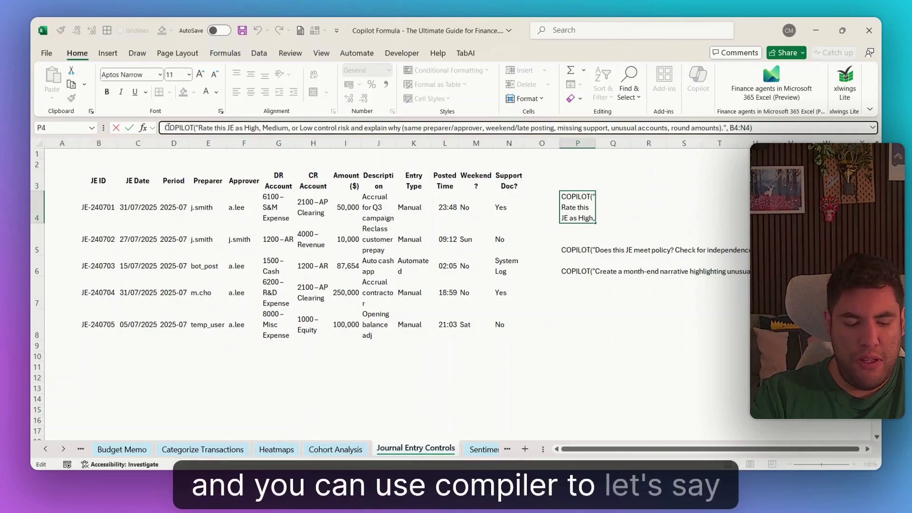
type("=")
key("Return")
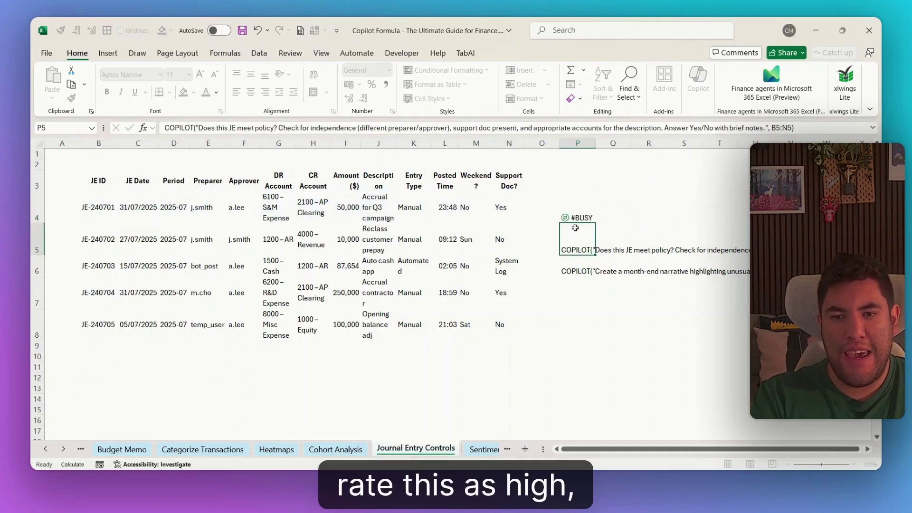
left_click(581, 212)
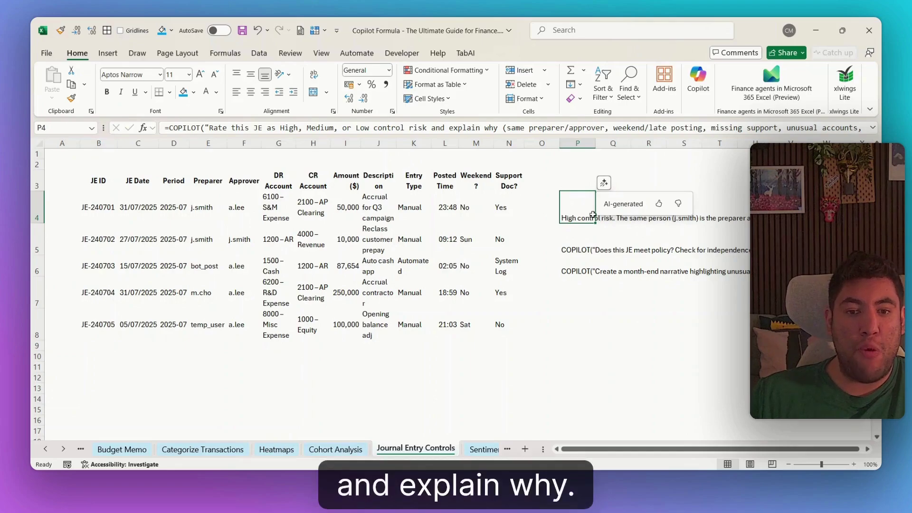
Commit the P5 policy-check and P6 month-end narrative prompts as live COPILOT formulas.
left_click(581, 249)
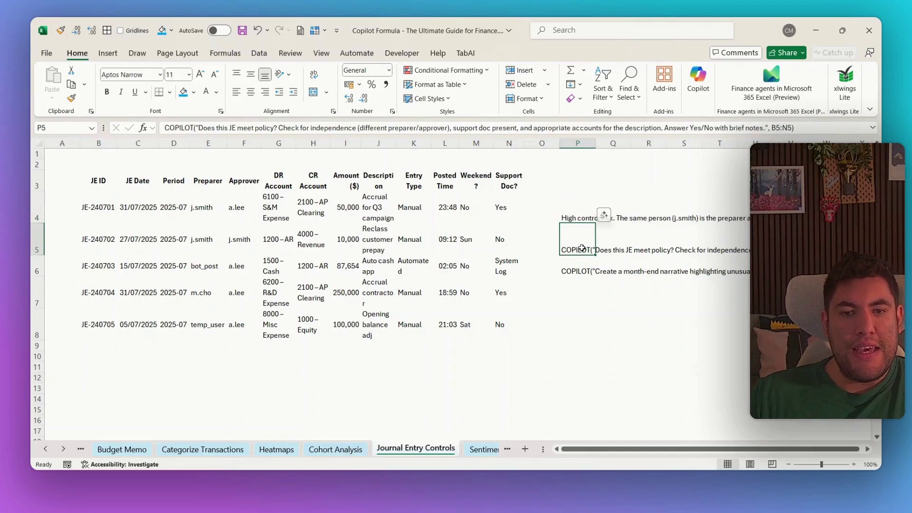
left_click(165, 127)
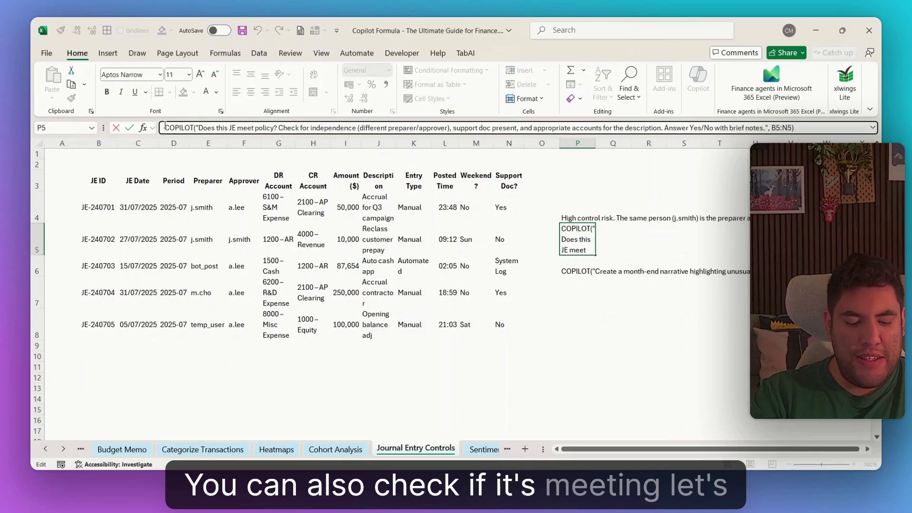
key("Return")
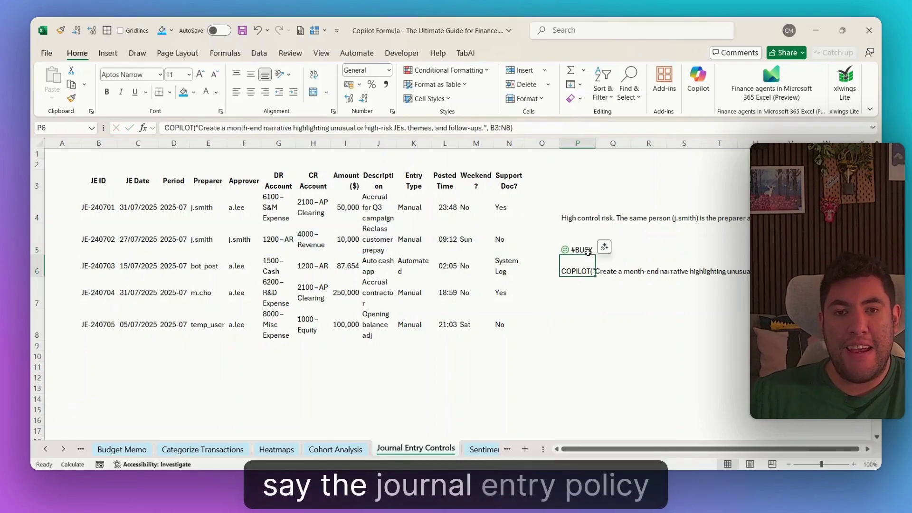
left_click(567, 247)
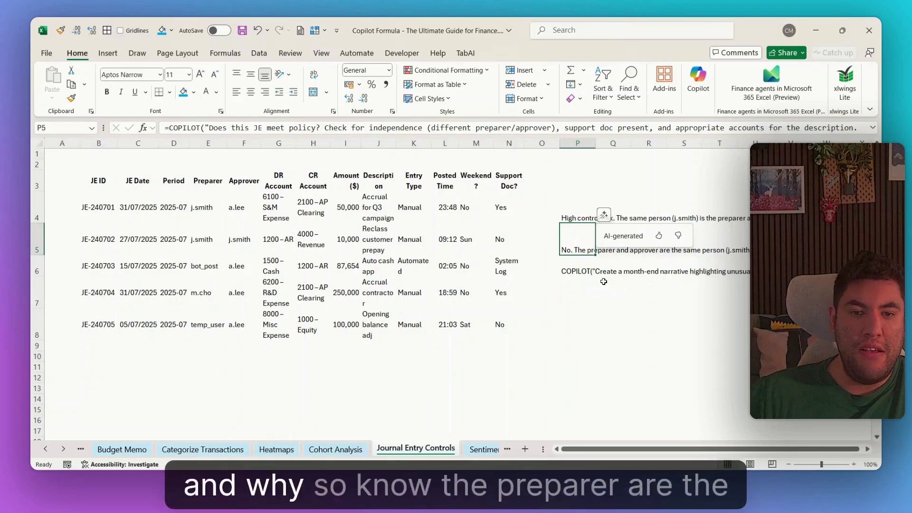
left_click(612, 325)
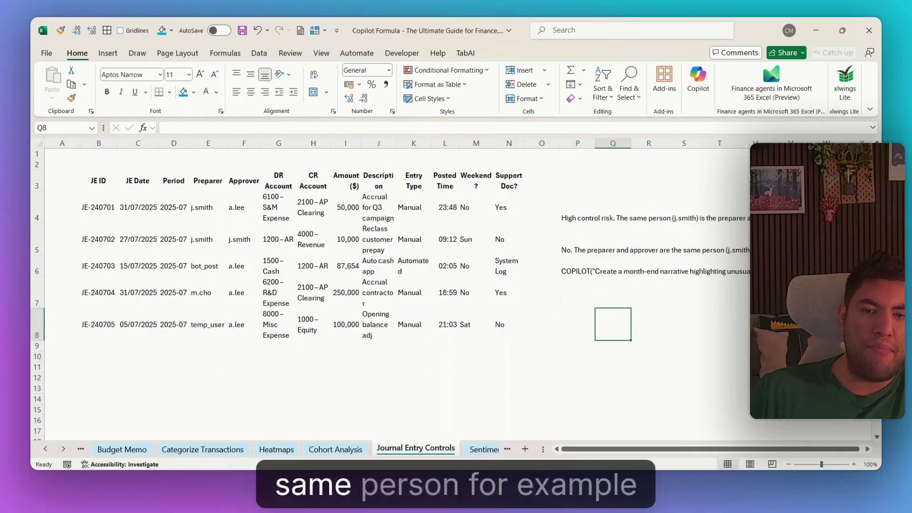
left_click(577, 268)
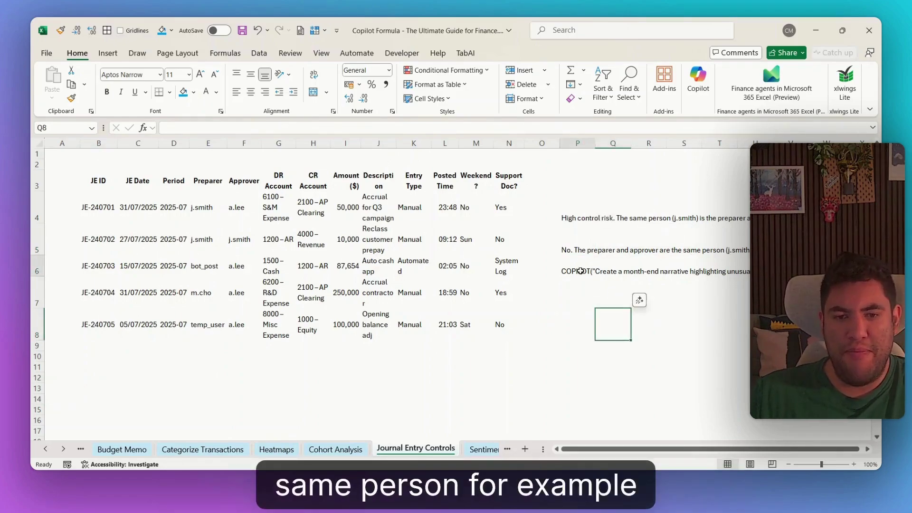
left_click(180, 129)
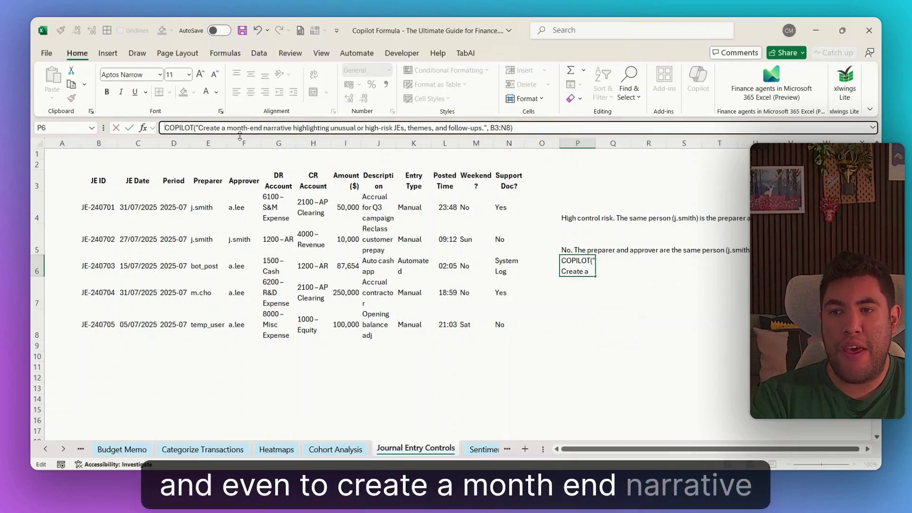
type("=")
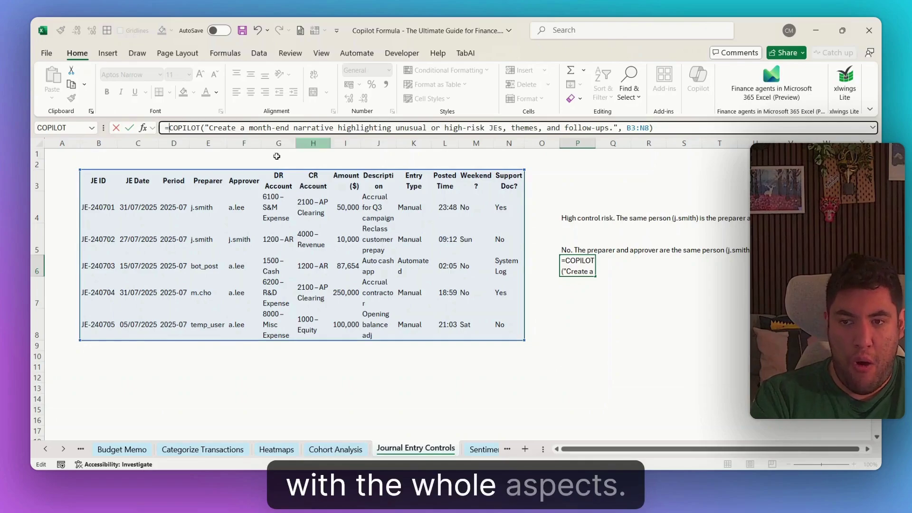
key("Return")
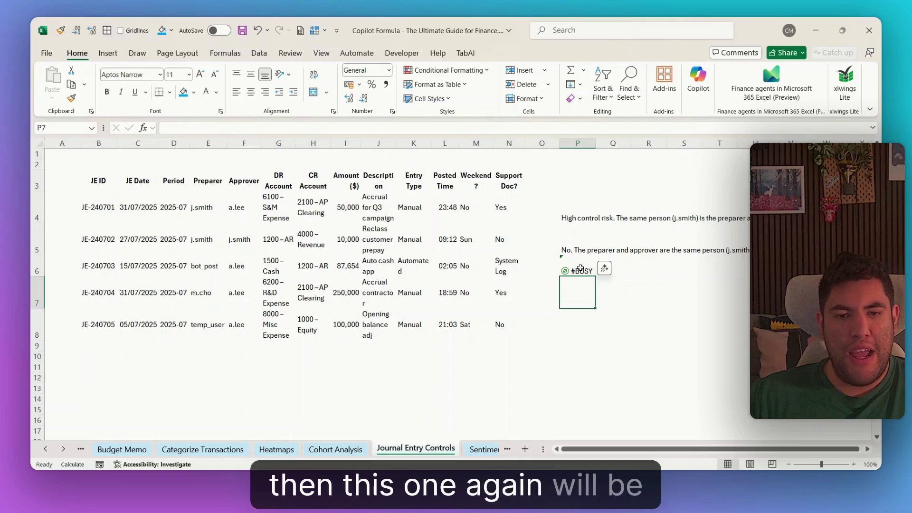
left_click(579, 269)
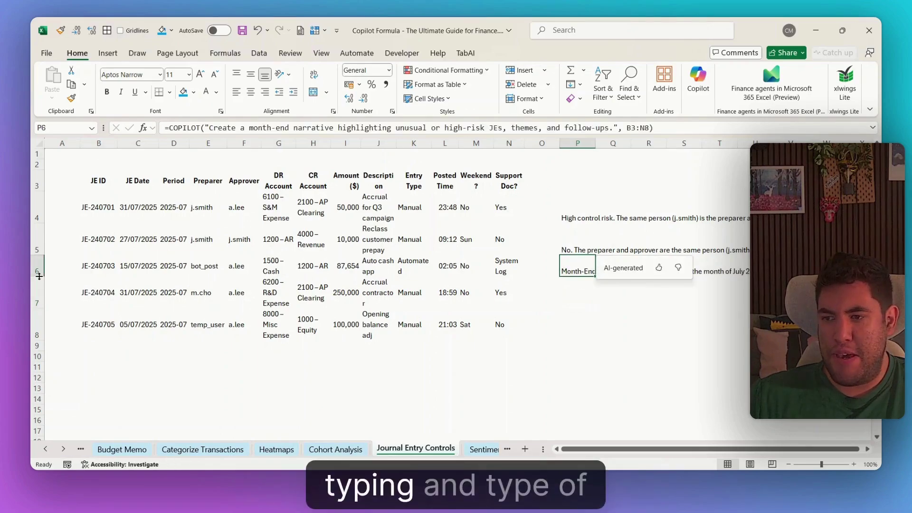
Make row 6 taller and autofit column P so the narratives show in full.
left_click_drag(39, 276, 40, 345)
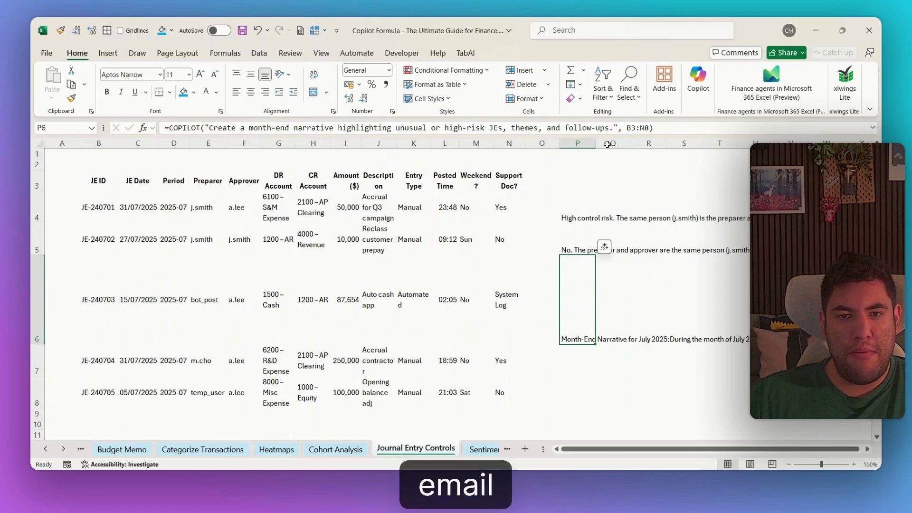
left_click(578, 143)
double_click(595, 143)
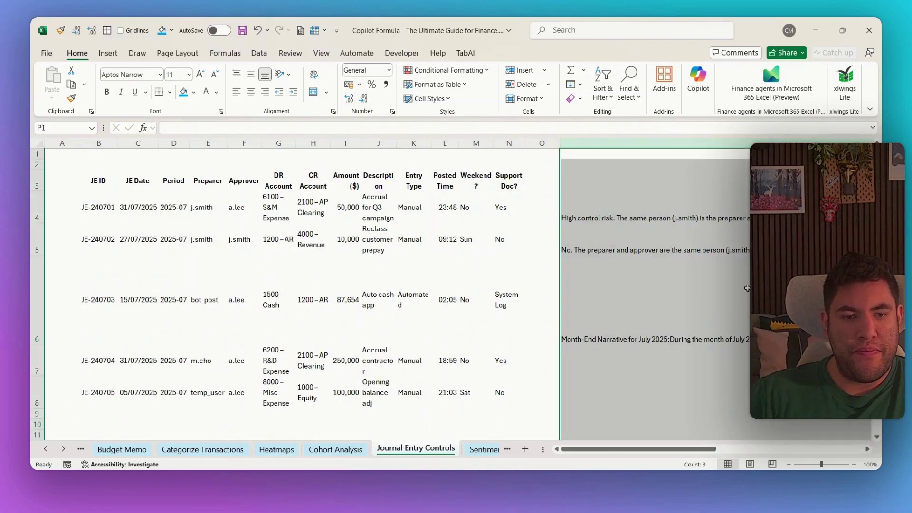
scroll(747, 288, "down", 3)
scroll(554, 295, "left", 3)
left_click(553, 295)
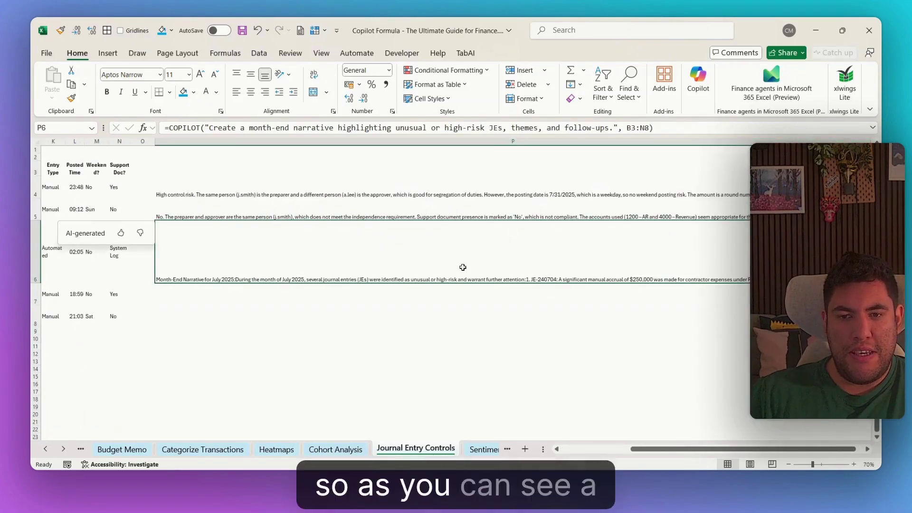
left_click_drag(658, 448, 589, 449)
Remove the leading = from P4, P5 and P6 so the COPILOT prompts display as plain text.
left_click(446, 189)
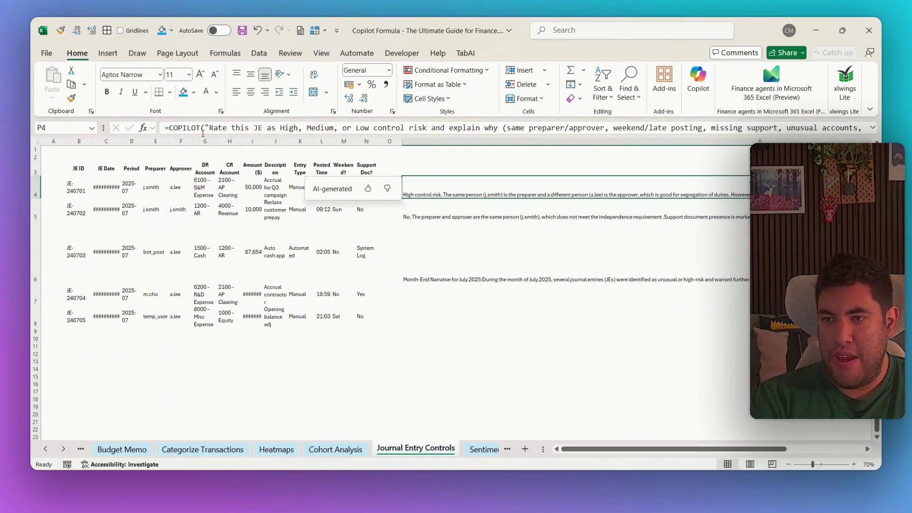
left_click(171, 125)
key("BackSpace")
key("Return")
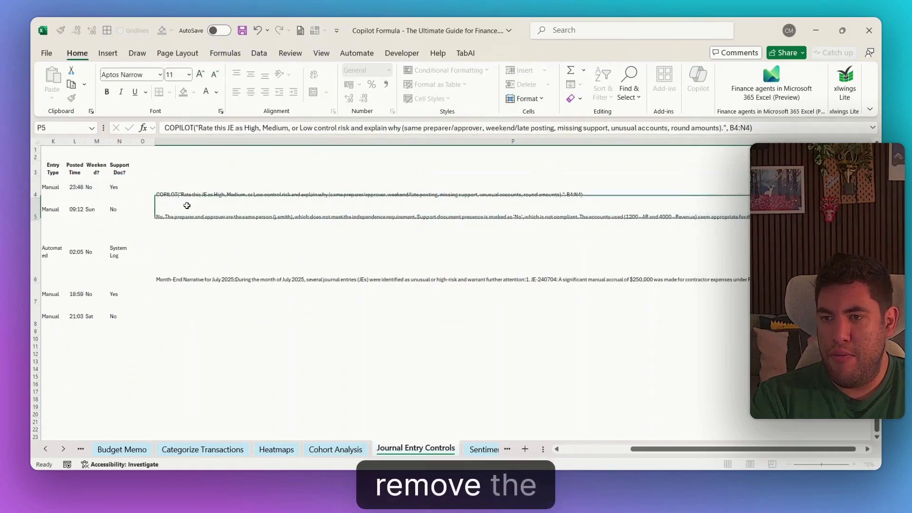
left_click(172, 128)
key("BackSpace")
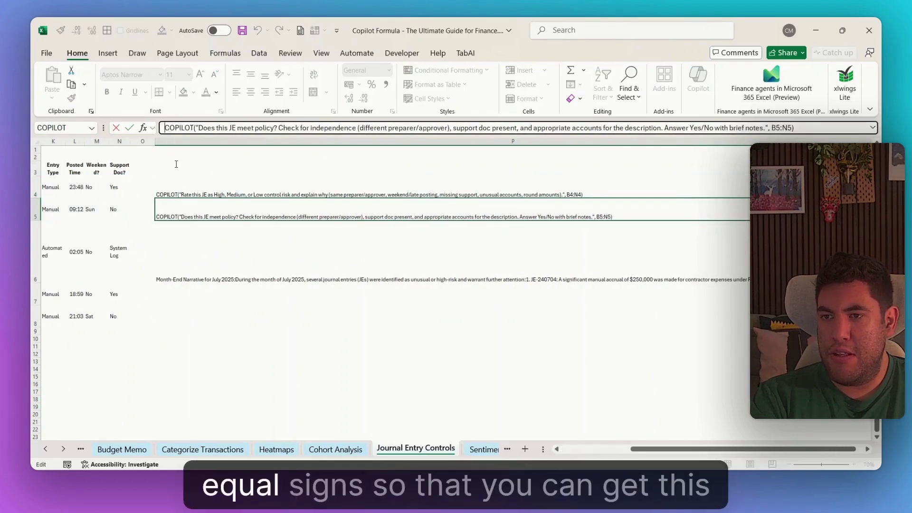
key("Return")
left_click(172, 127)
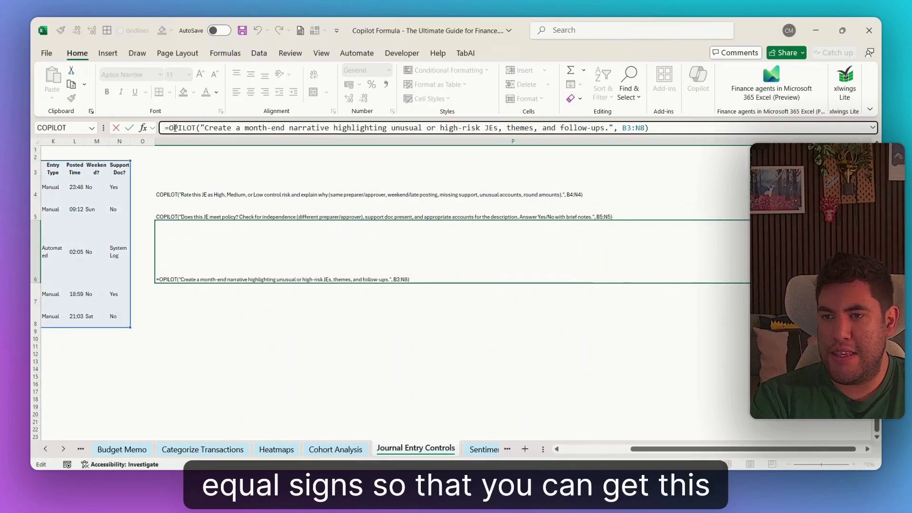
key("BackSpace")
key("BackSpace")
type("C")
key("Return")
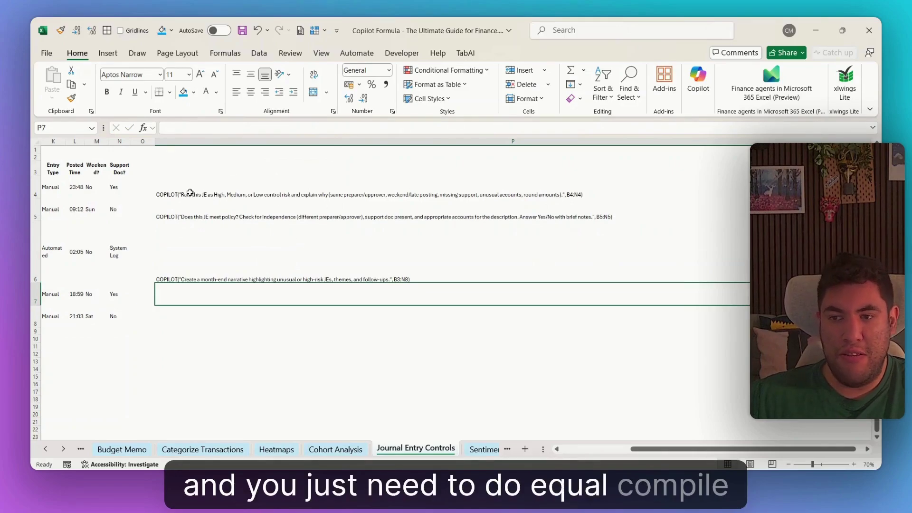
On Sentiment Analysis, recommit E3's COPILOT summary of the first customer's feedback.
left_click(484, 449)
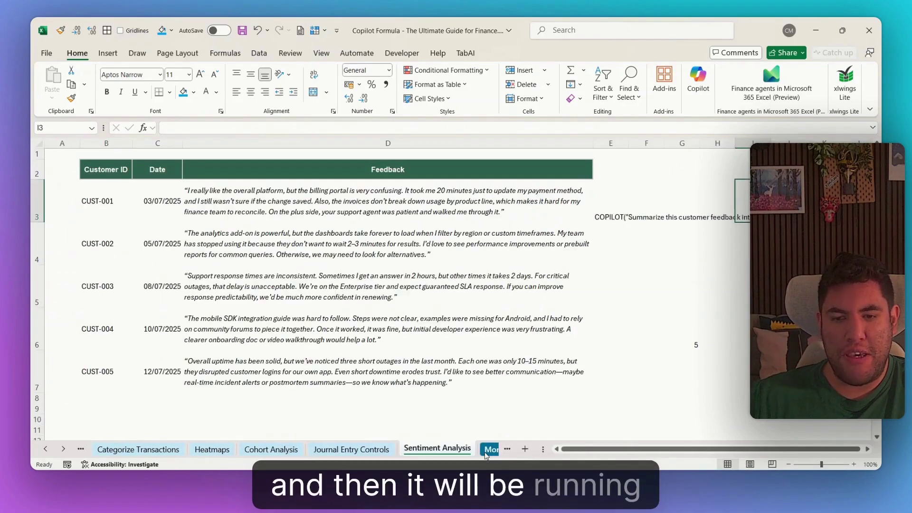
left_click(614, 208)
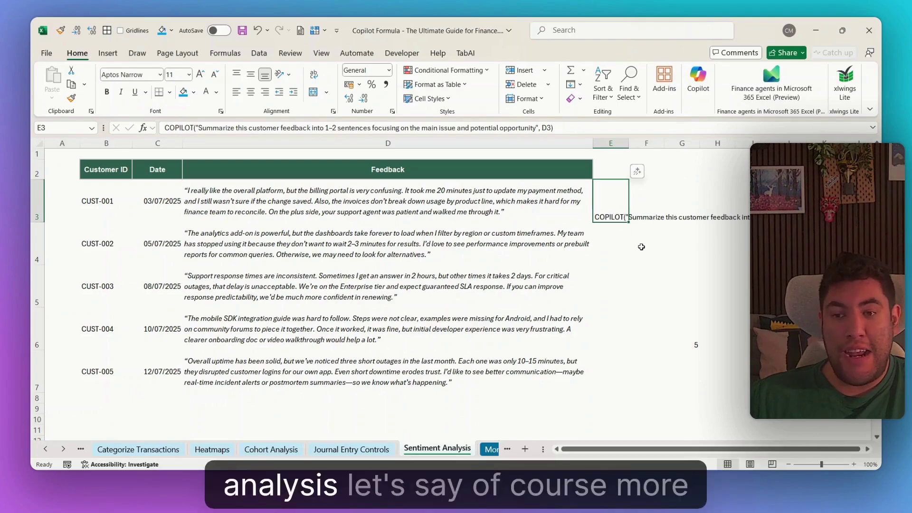
left_click(162, 126)
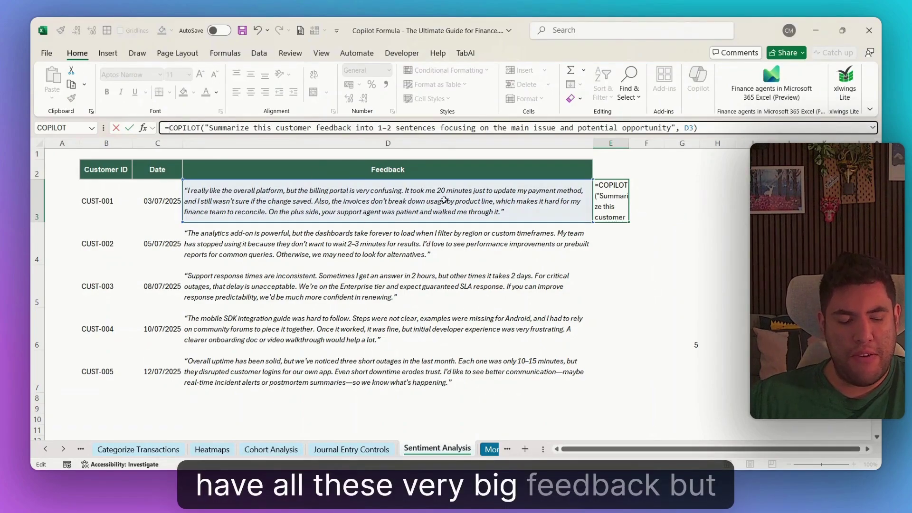
key("Return")
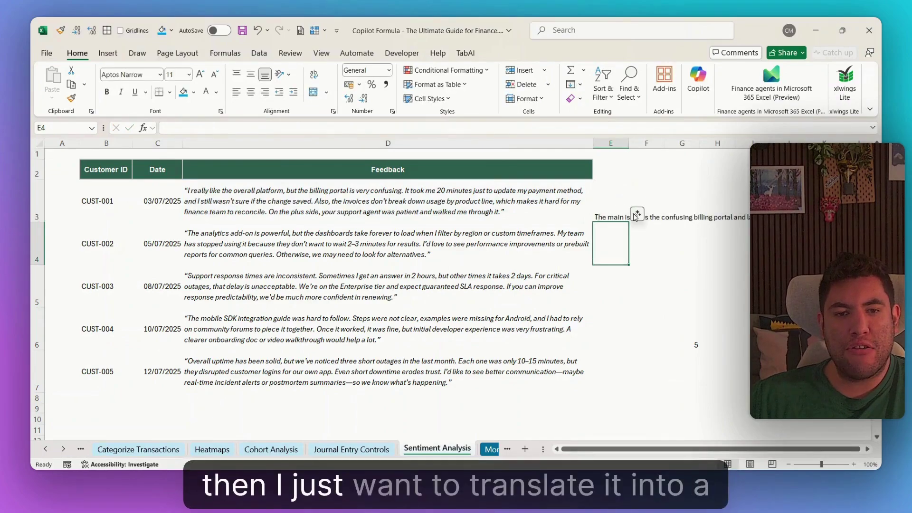
Fill the summary formula down to E4 so it summarizes the second customer's feedback in D4.
left_click(619, 216)
left_click_drag(629, 221, 636, 242)
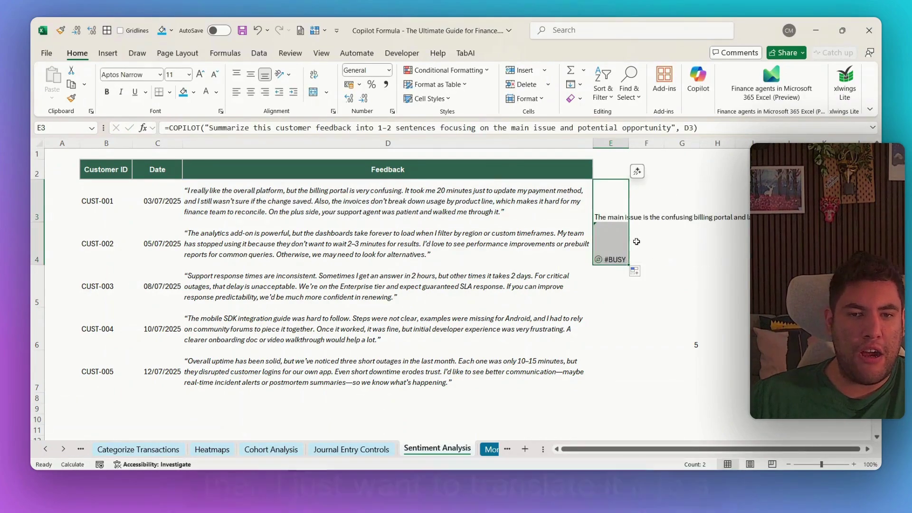
left_click(619, 225)
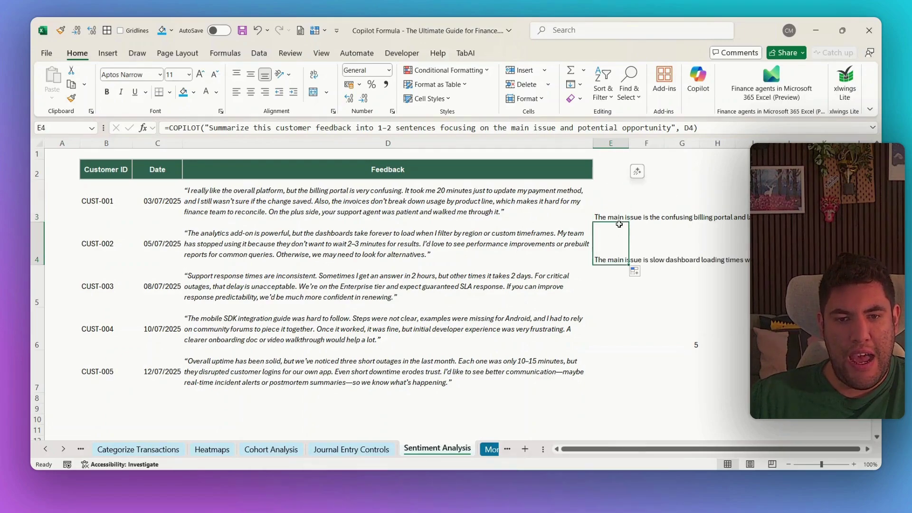
left_click(580, 127)
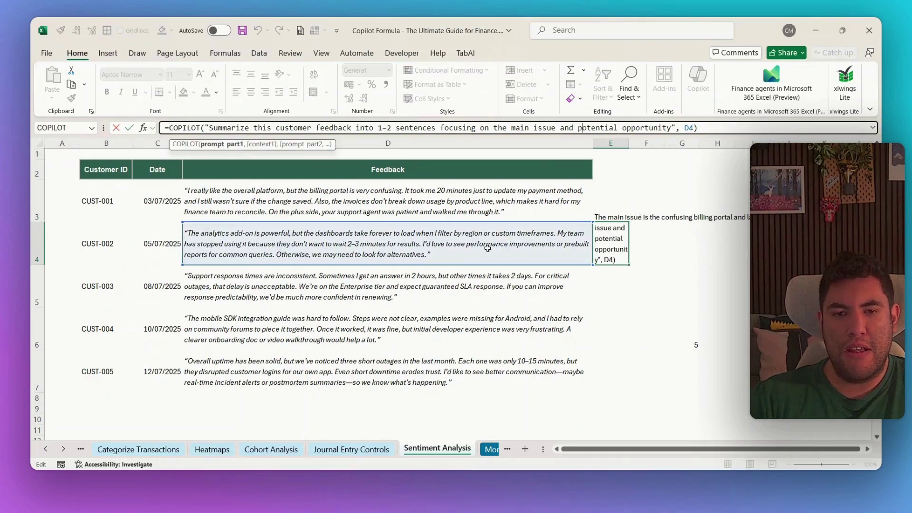
key("Return")
Delete E3's leading = so its formula shows as text, then go to More Ideas.
left_click(606, 208)
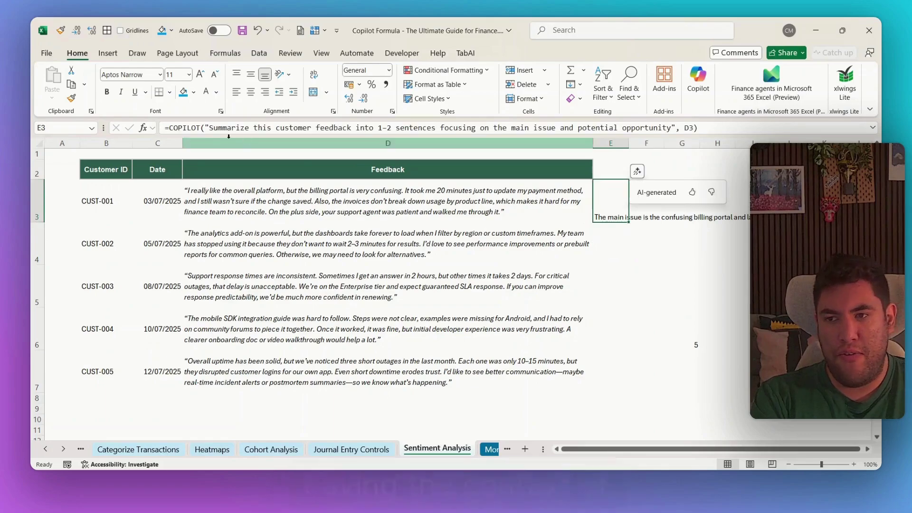
double_click(606, 209)
key("Delete")
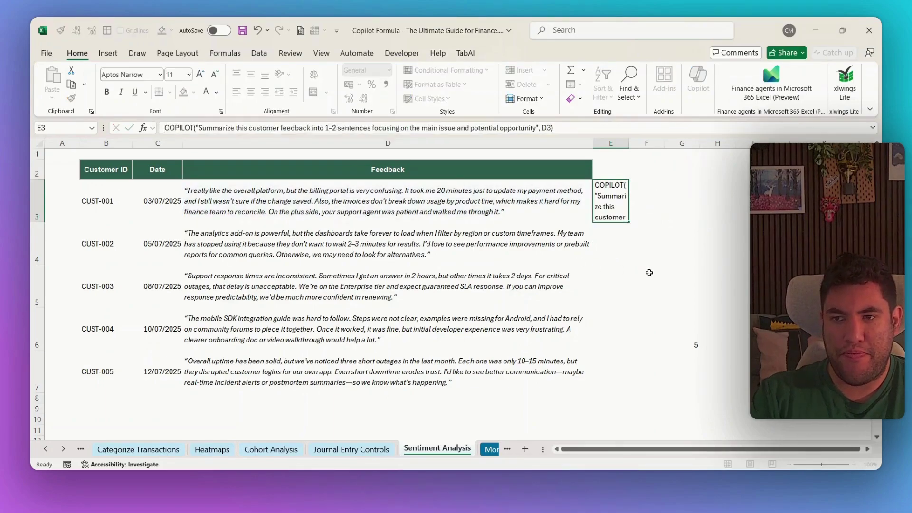
left_click(664, 270)
key("ctrl+Page_Down")
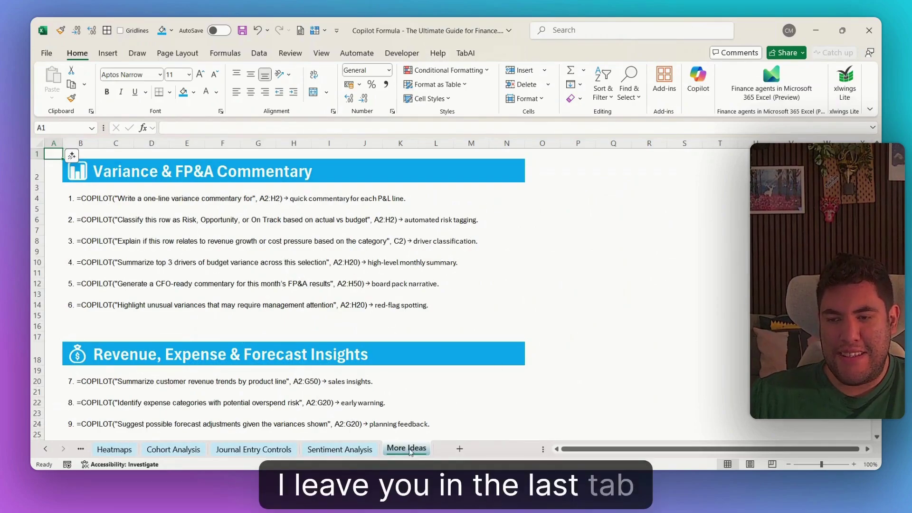
scroll(202, 229, "down", 5)
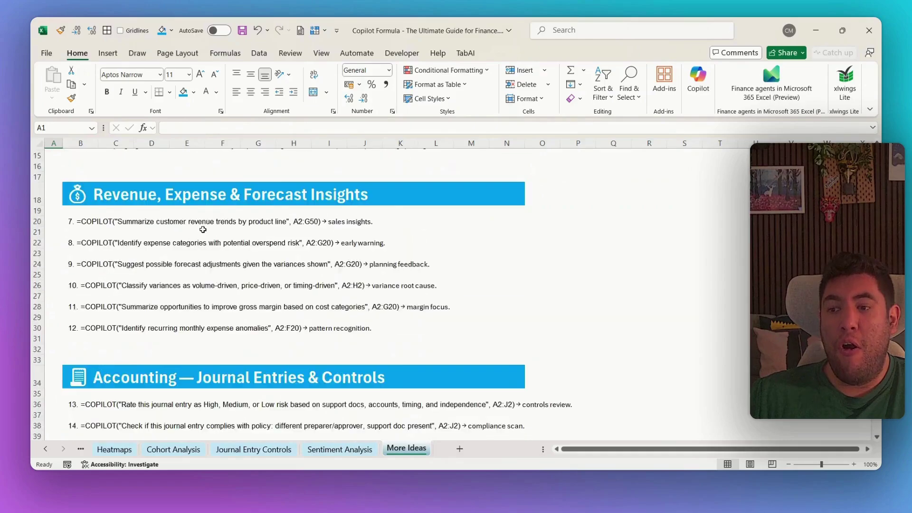
scroll(203, 230, "down", 6)
scroll(212, 226, "up", 9)
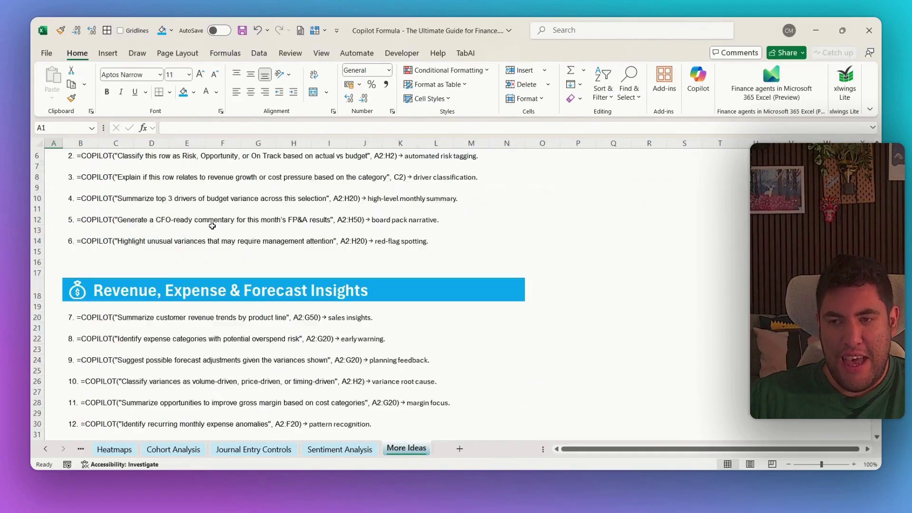
scroll(212, 226, "up", 2)
scroll(241, 223, "down", 10)
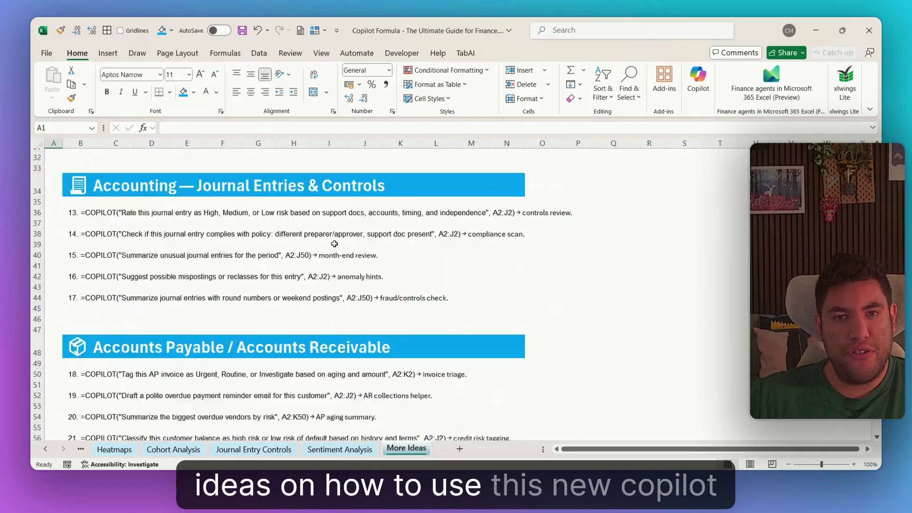
scroll(337, 241, "up", 10)
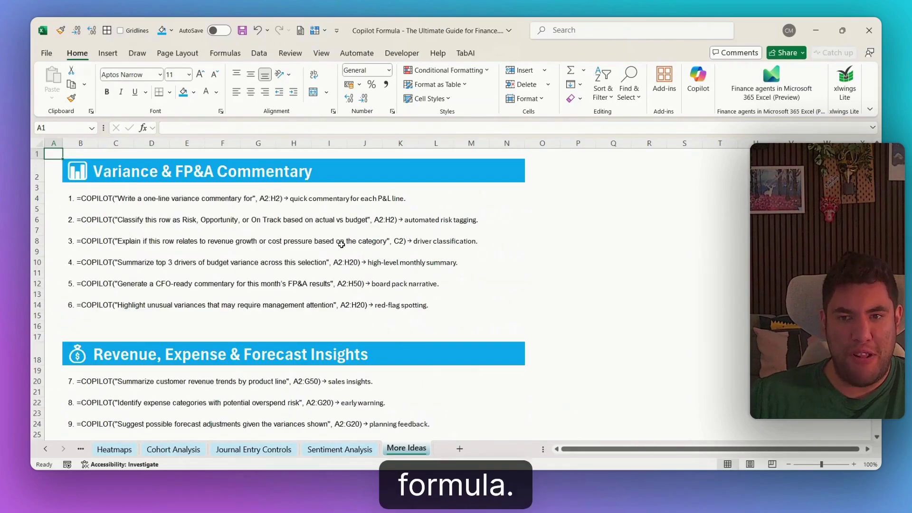